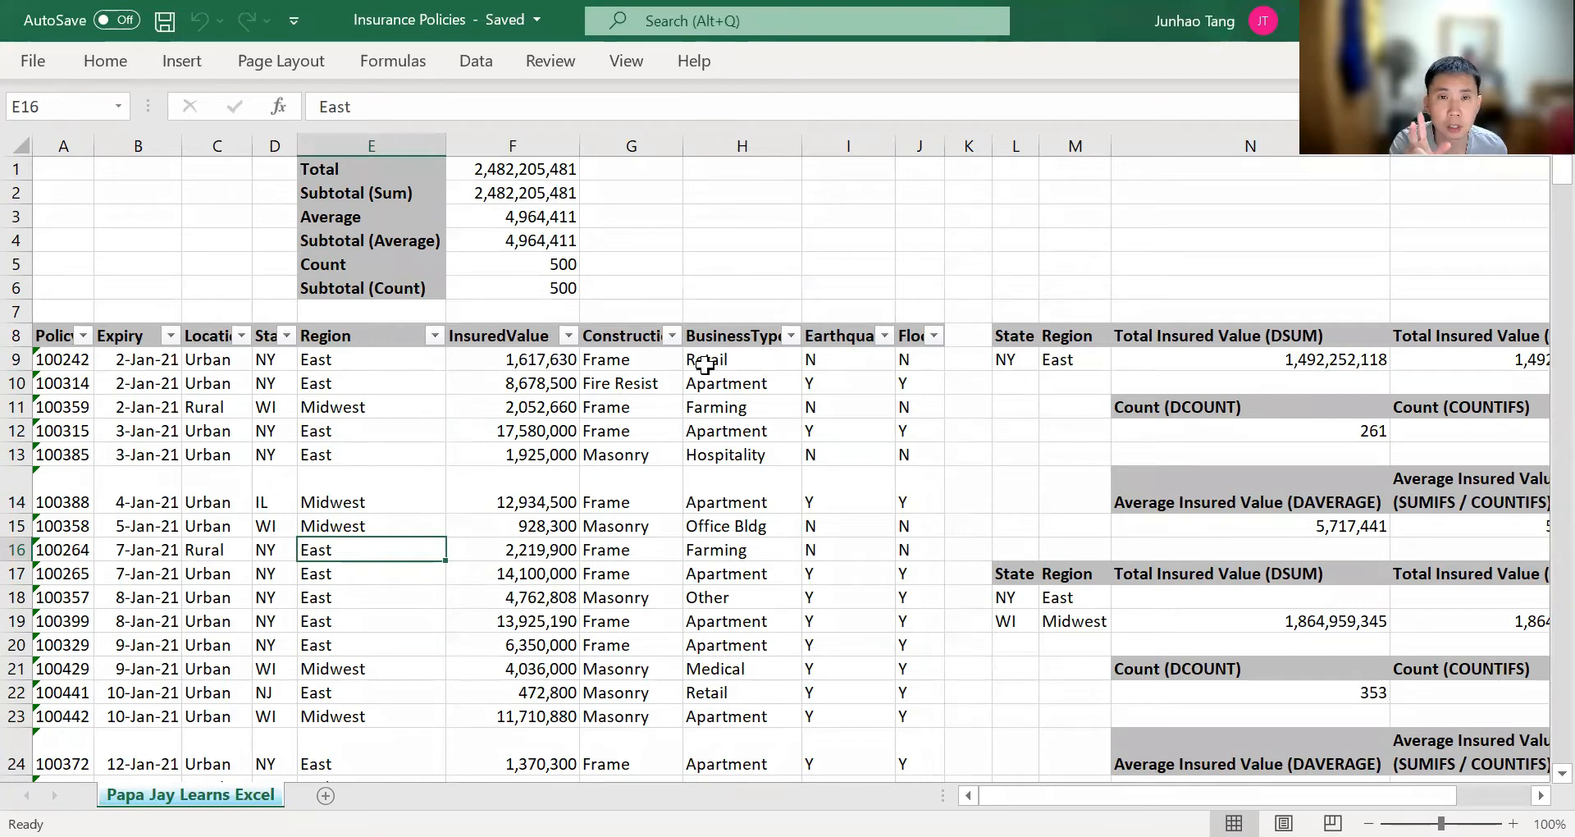
- Examine the subtotal labels and the function number in the Subtotal (Sum) formula in F2
click(401, 192)
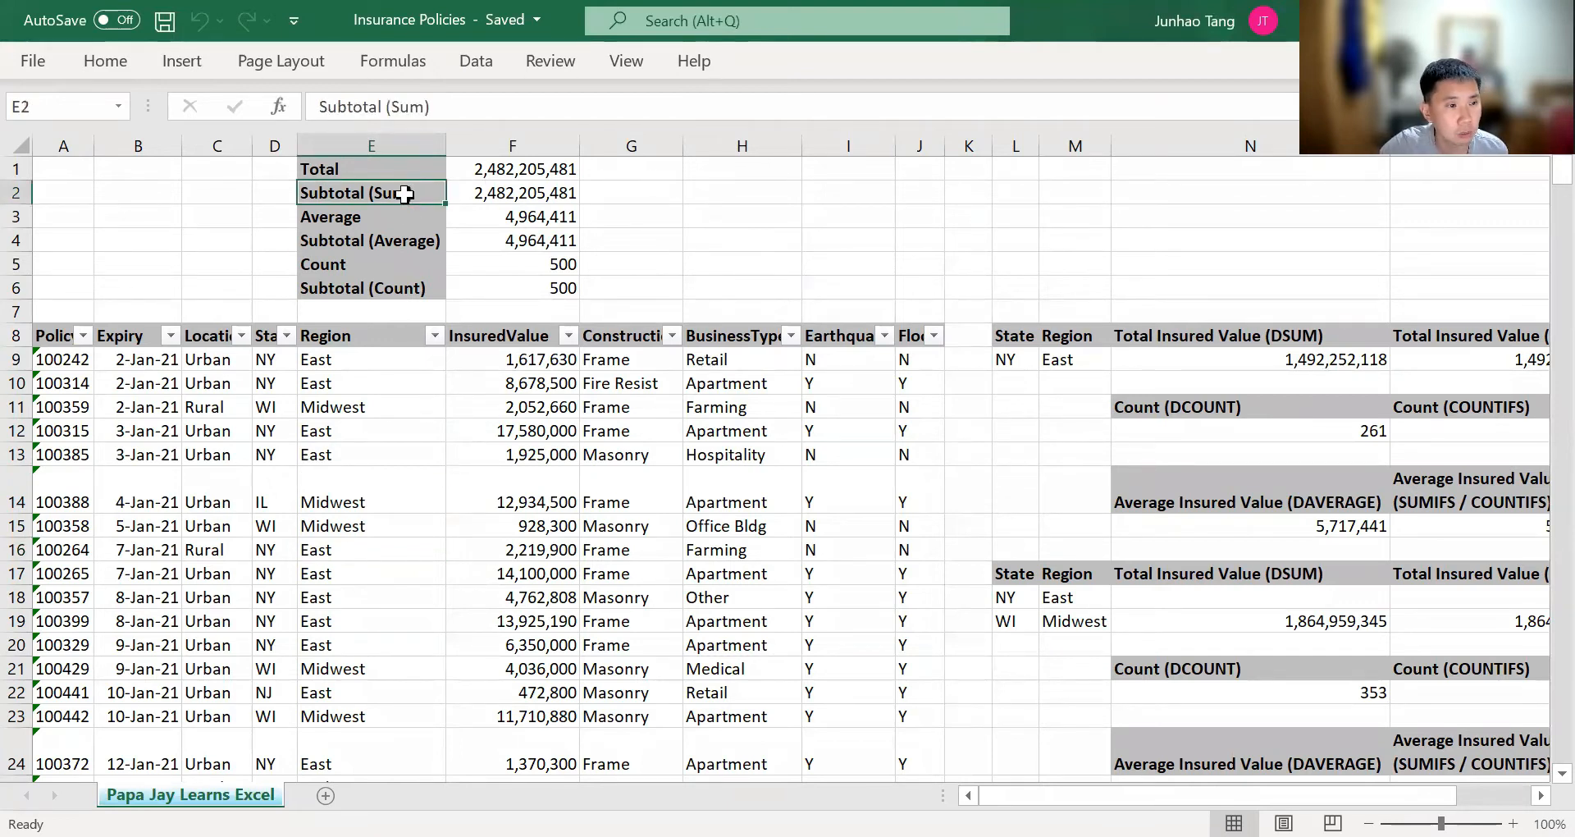
click(373, 241)
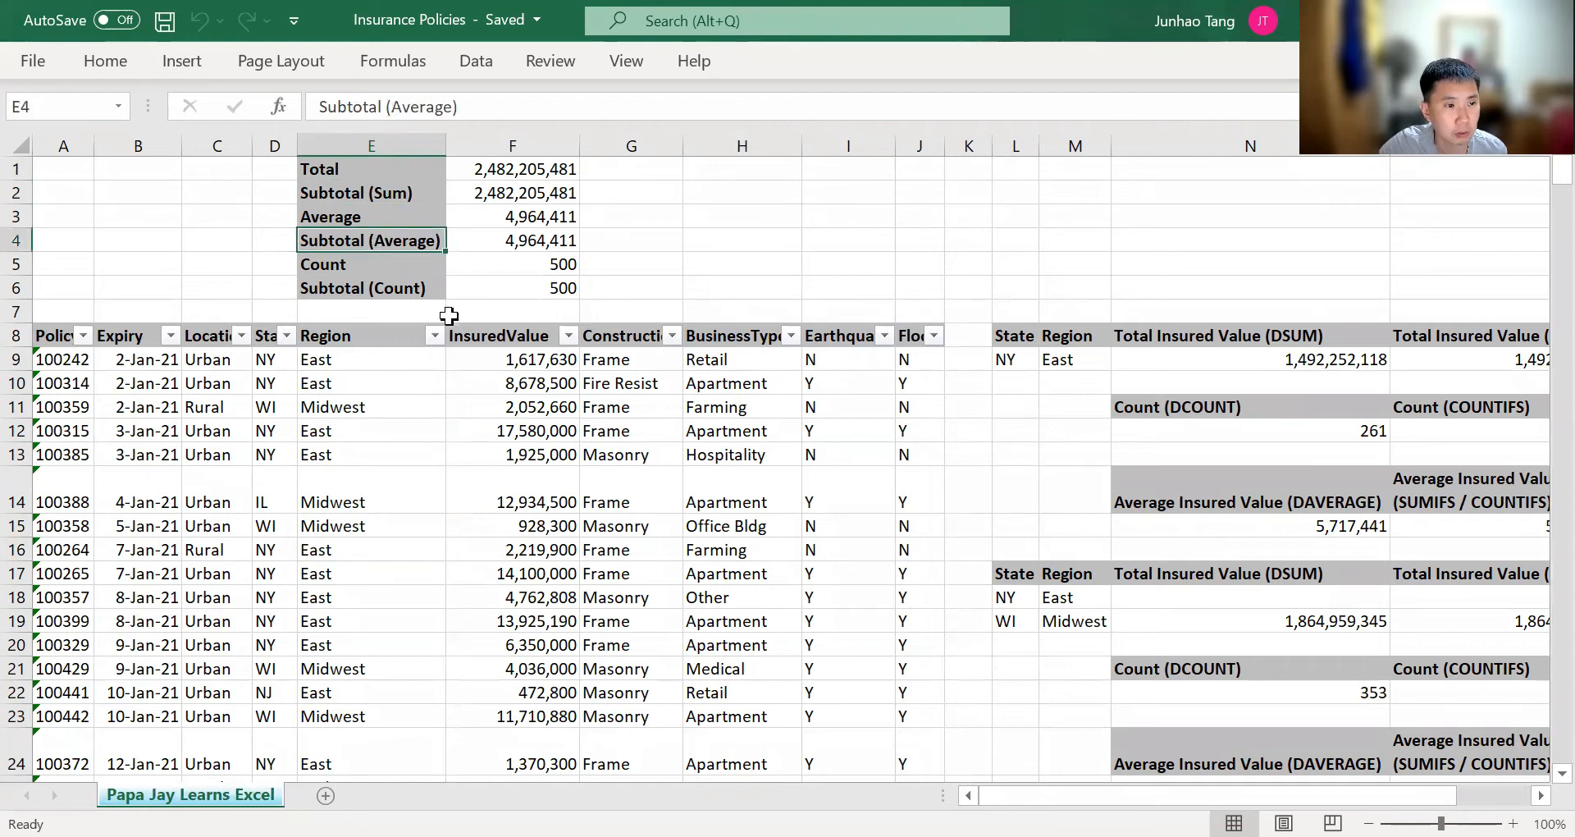
click(395, 292)
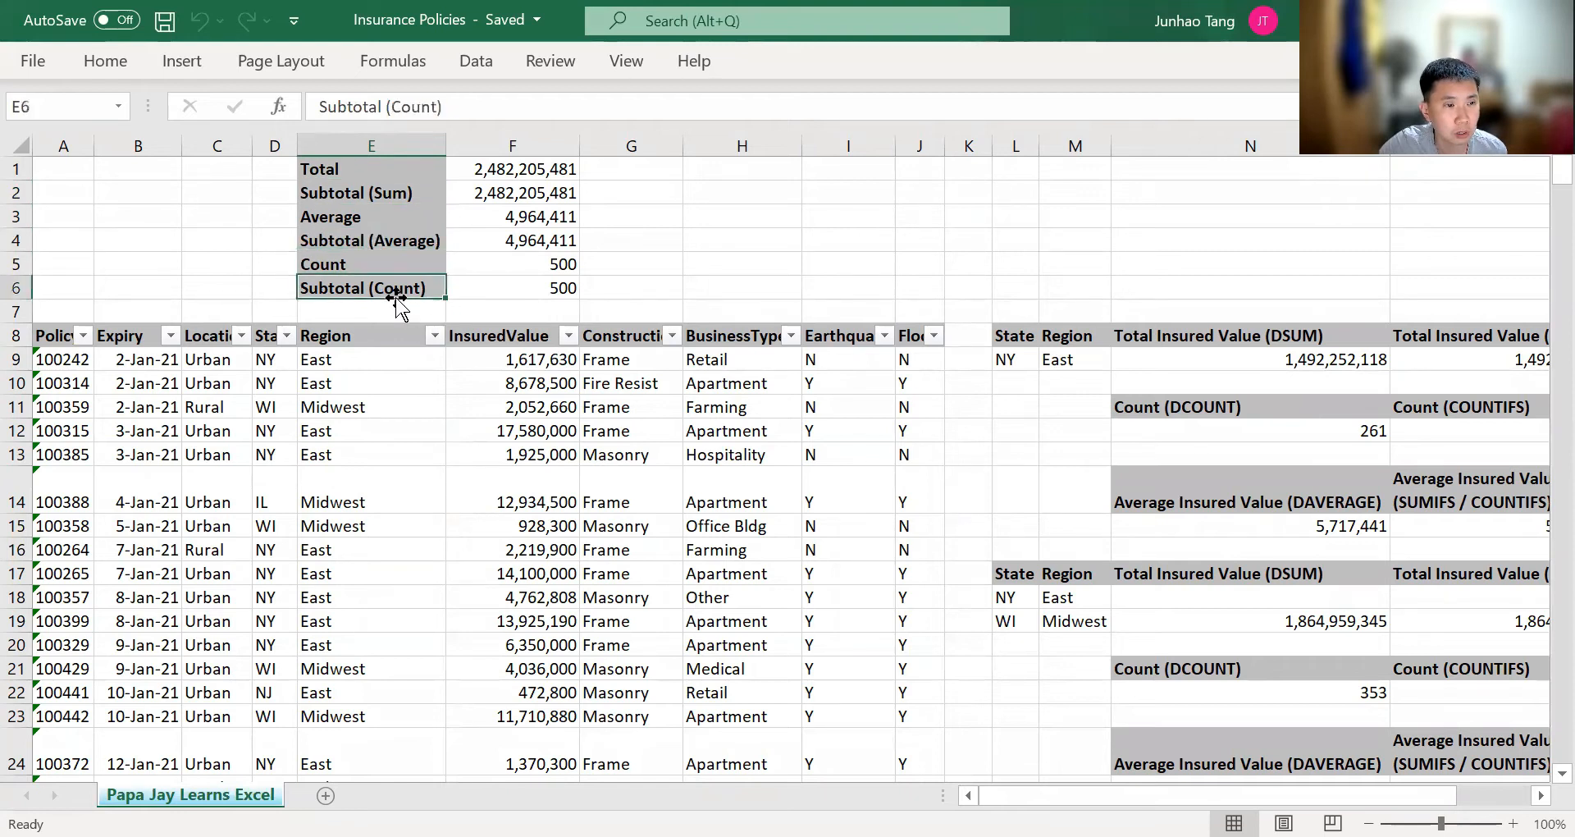
click(383, 193)
click(488, 191)
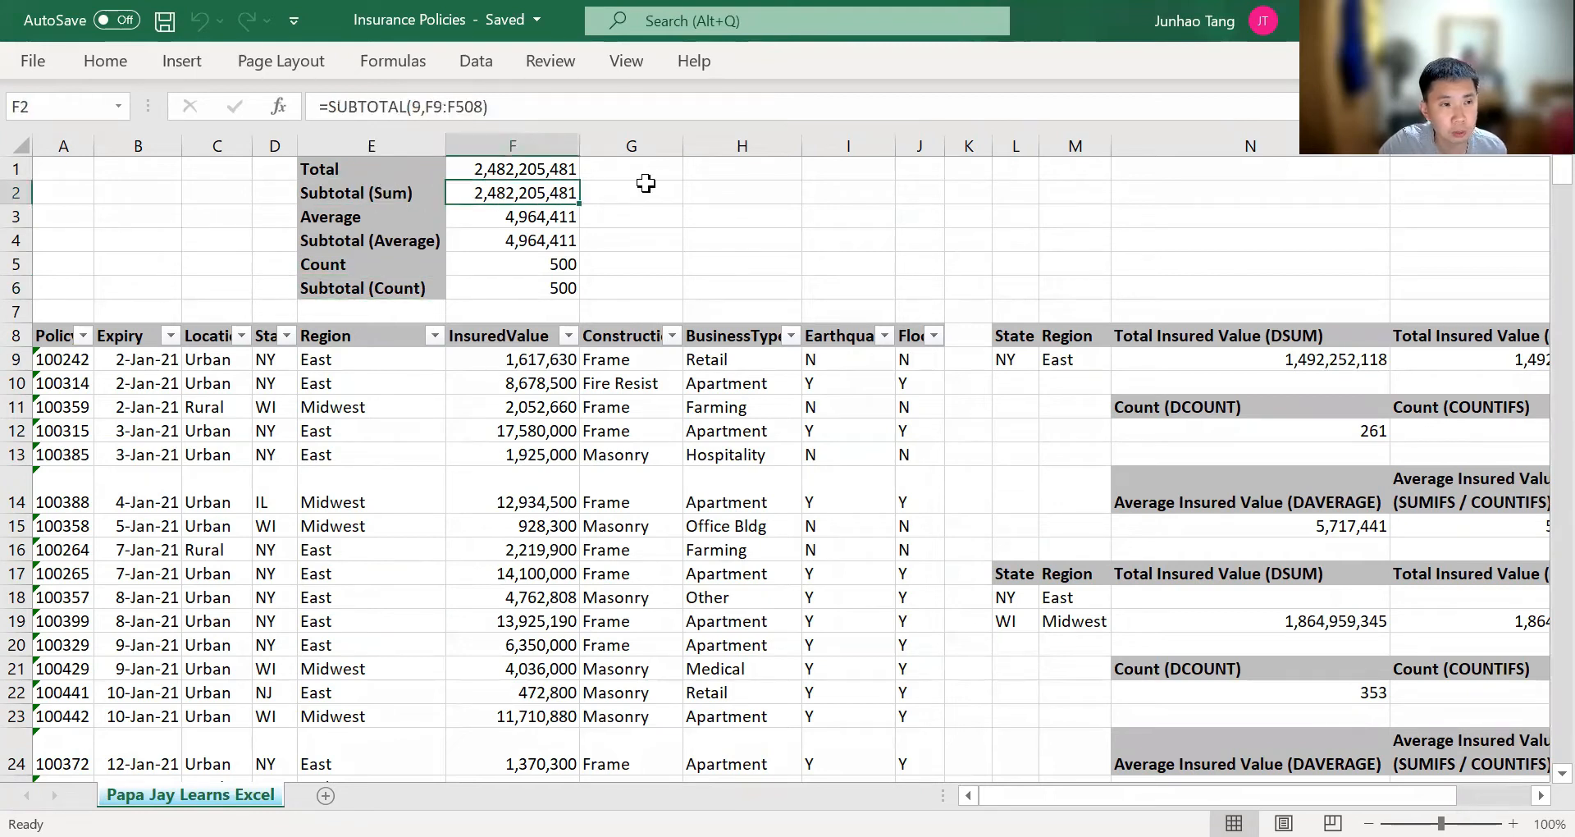
click(502, 109)
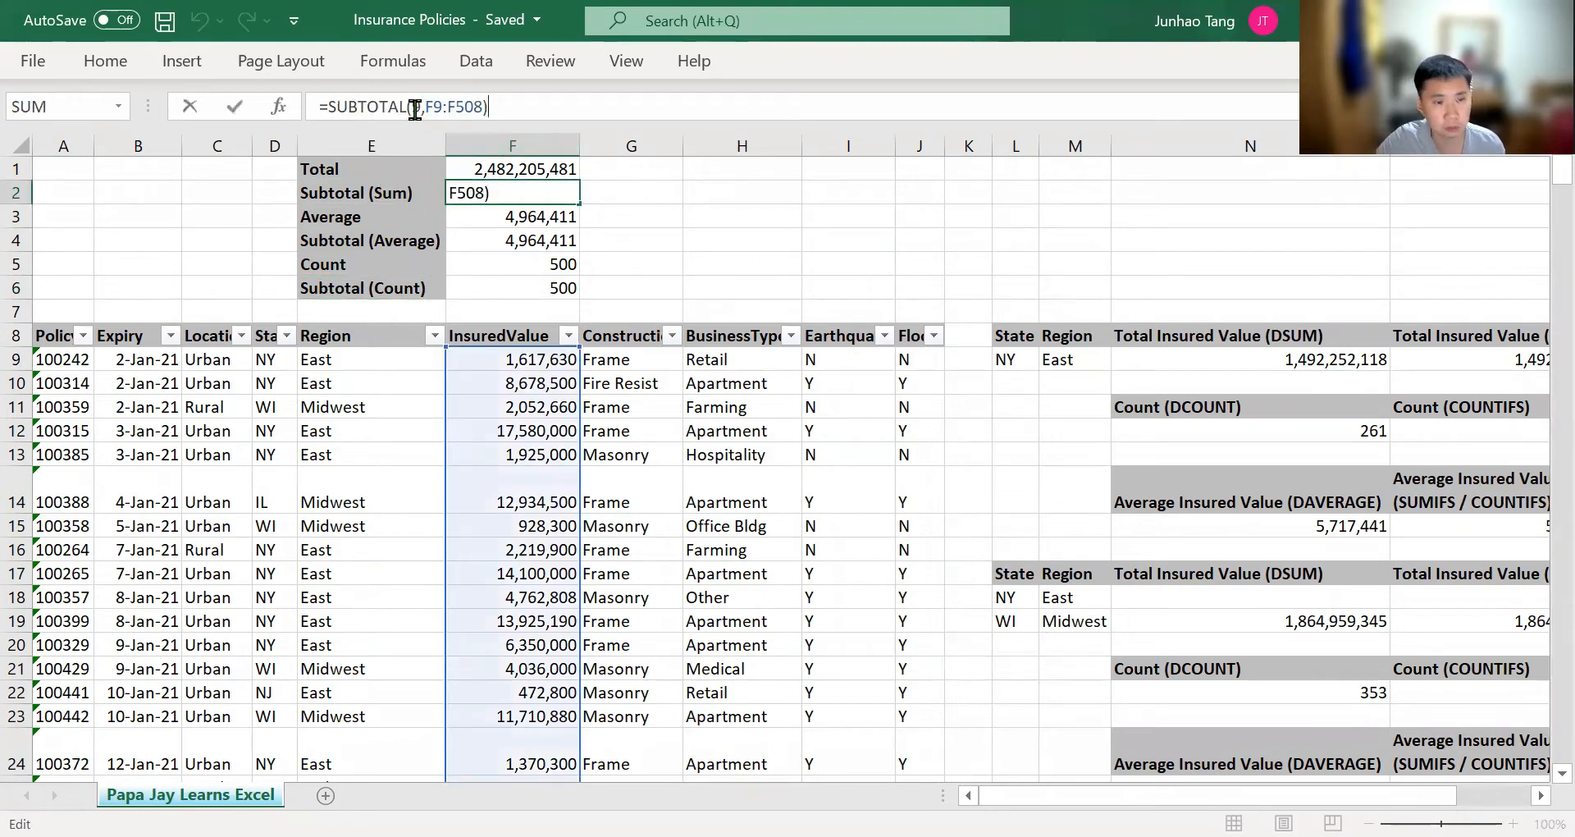
click(415, 107)
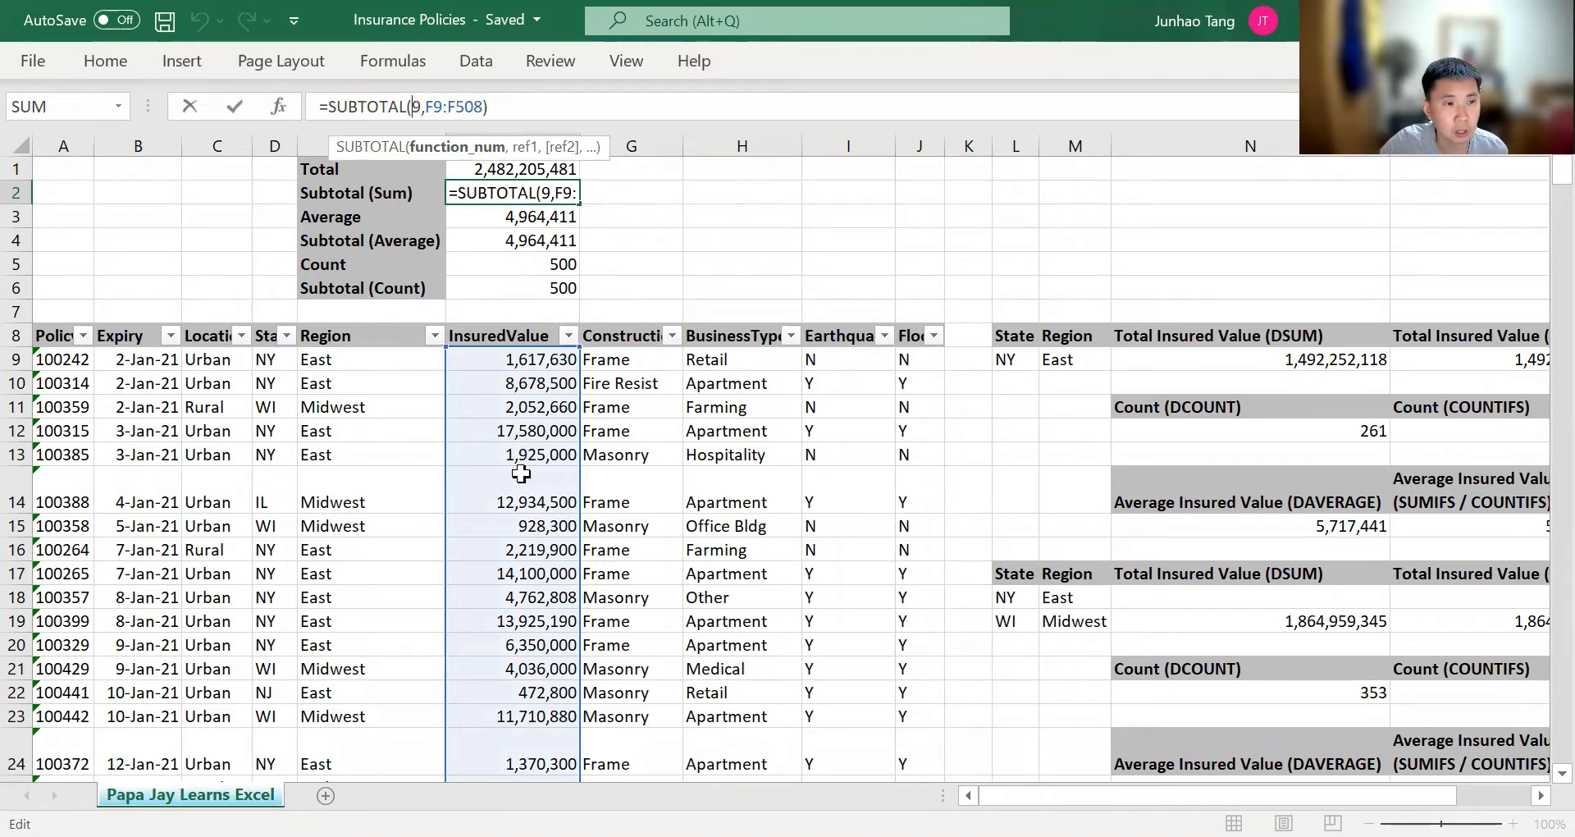
double_click(416, 107)
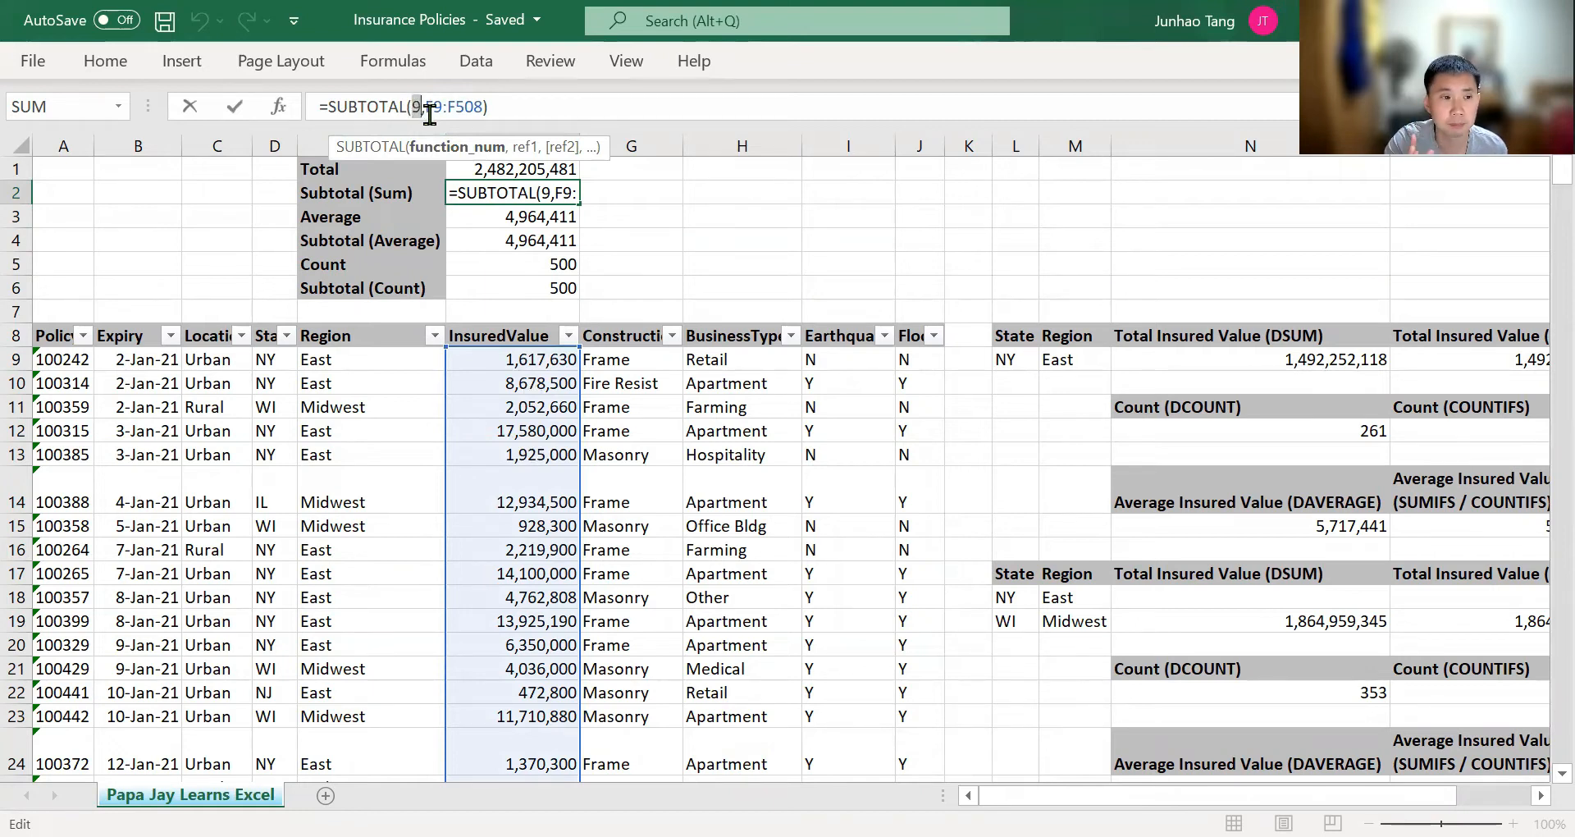
key(Return)
- Inspect the function number of the Subtotal (Average) formula in F4 and the range reference in the Subtotal (Sum) formula
click(529, 240)
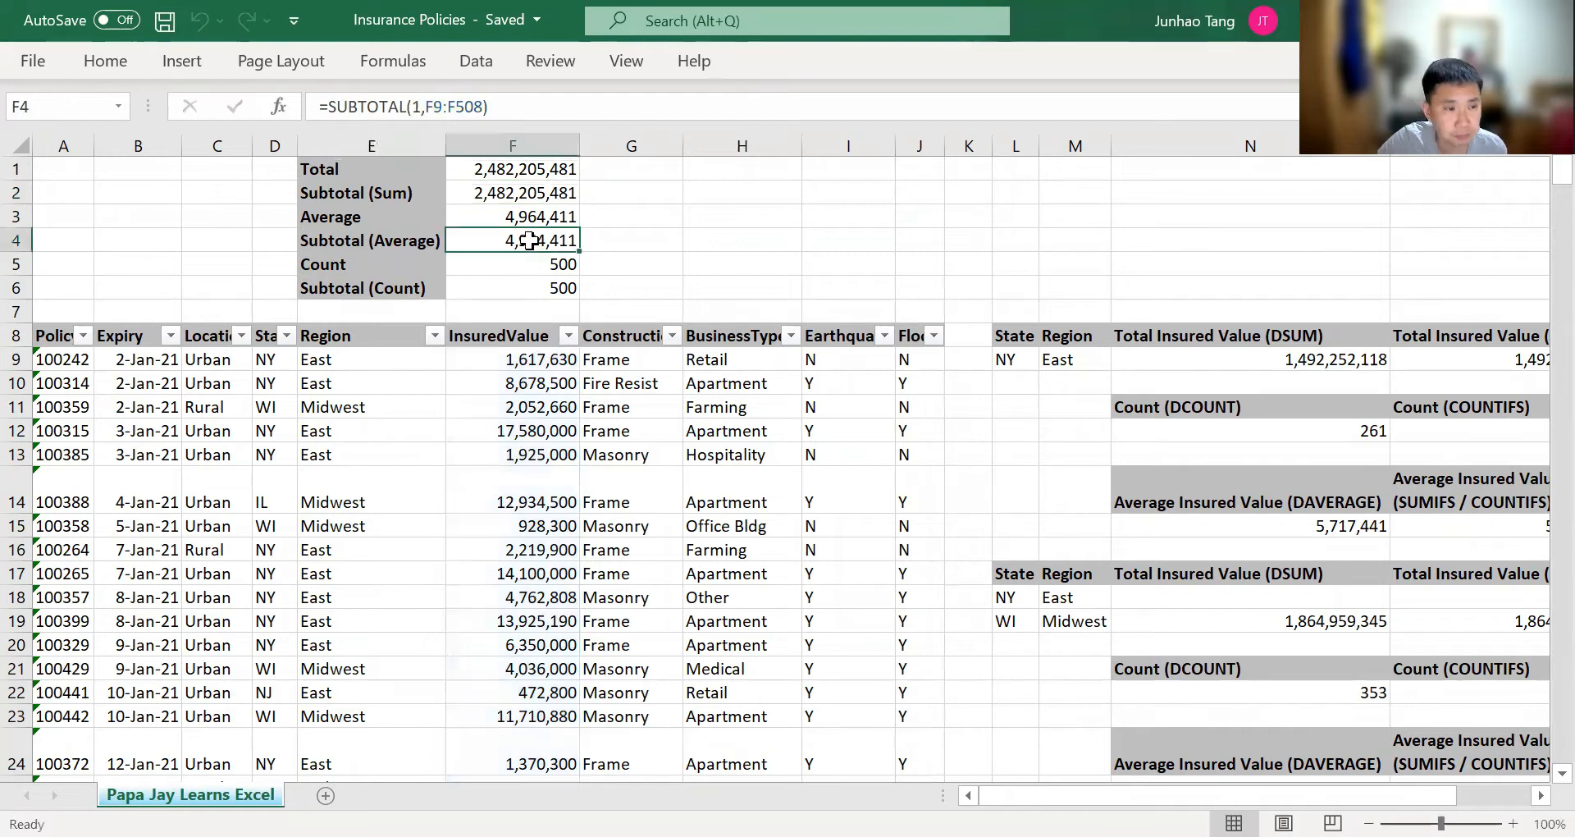
click(419, 106)
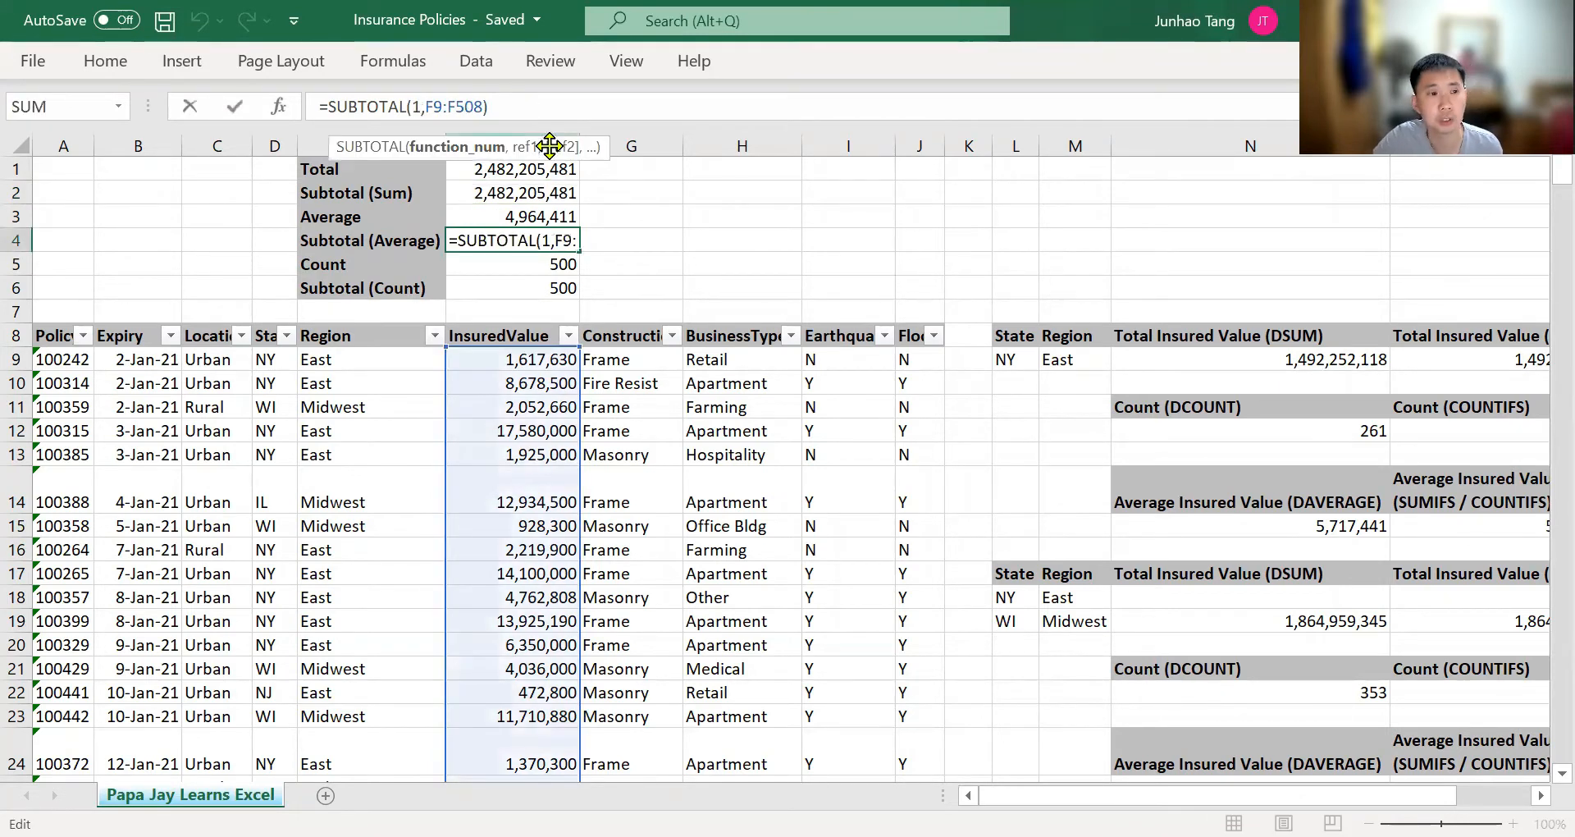
click(533, 194)
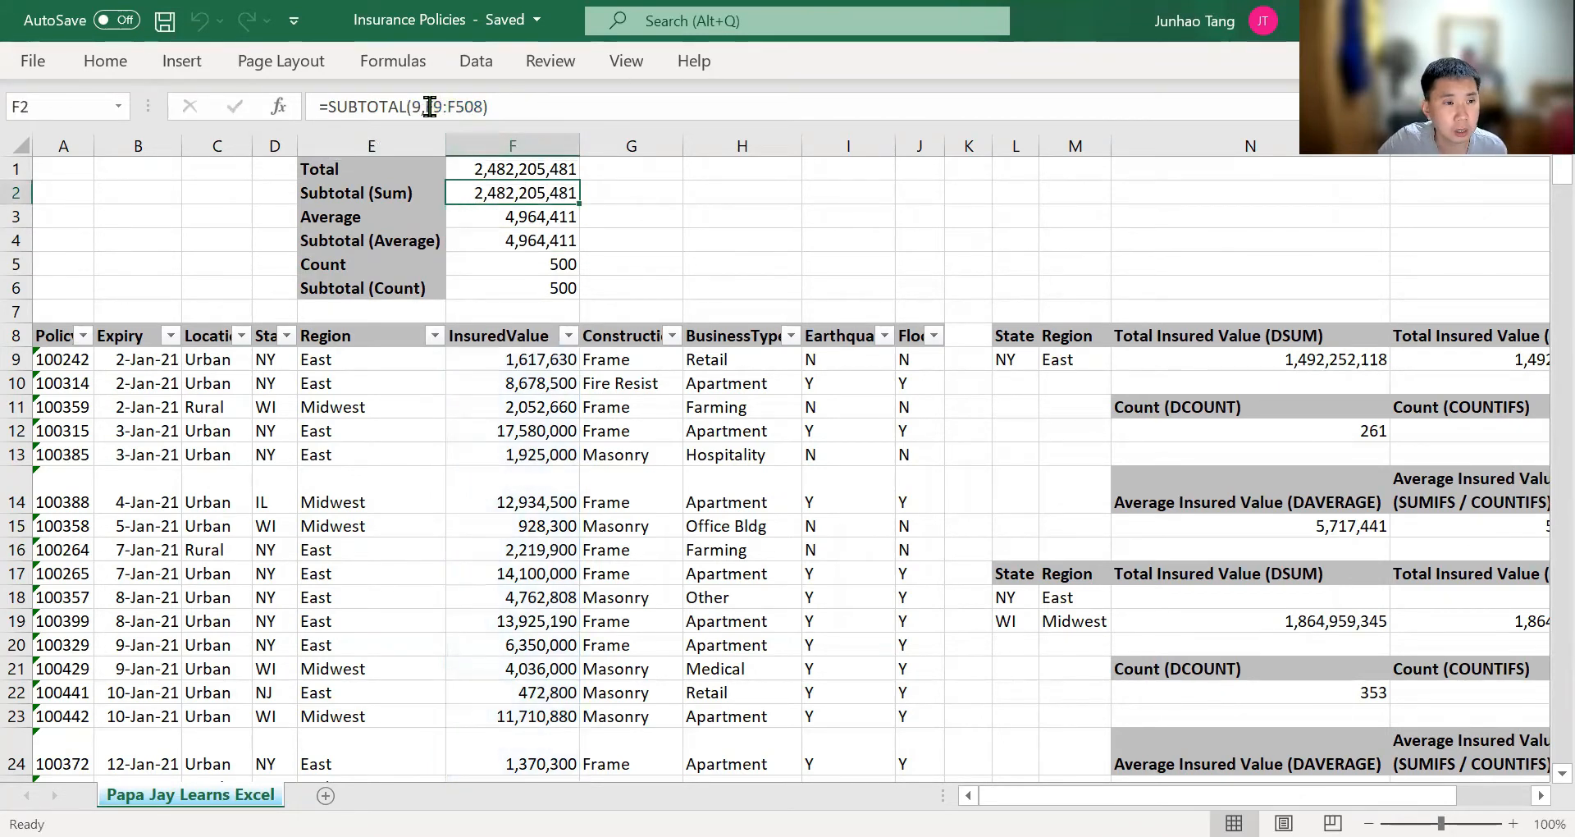
drag(424, 106, 480, 107)
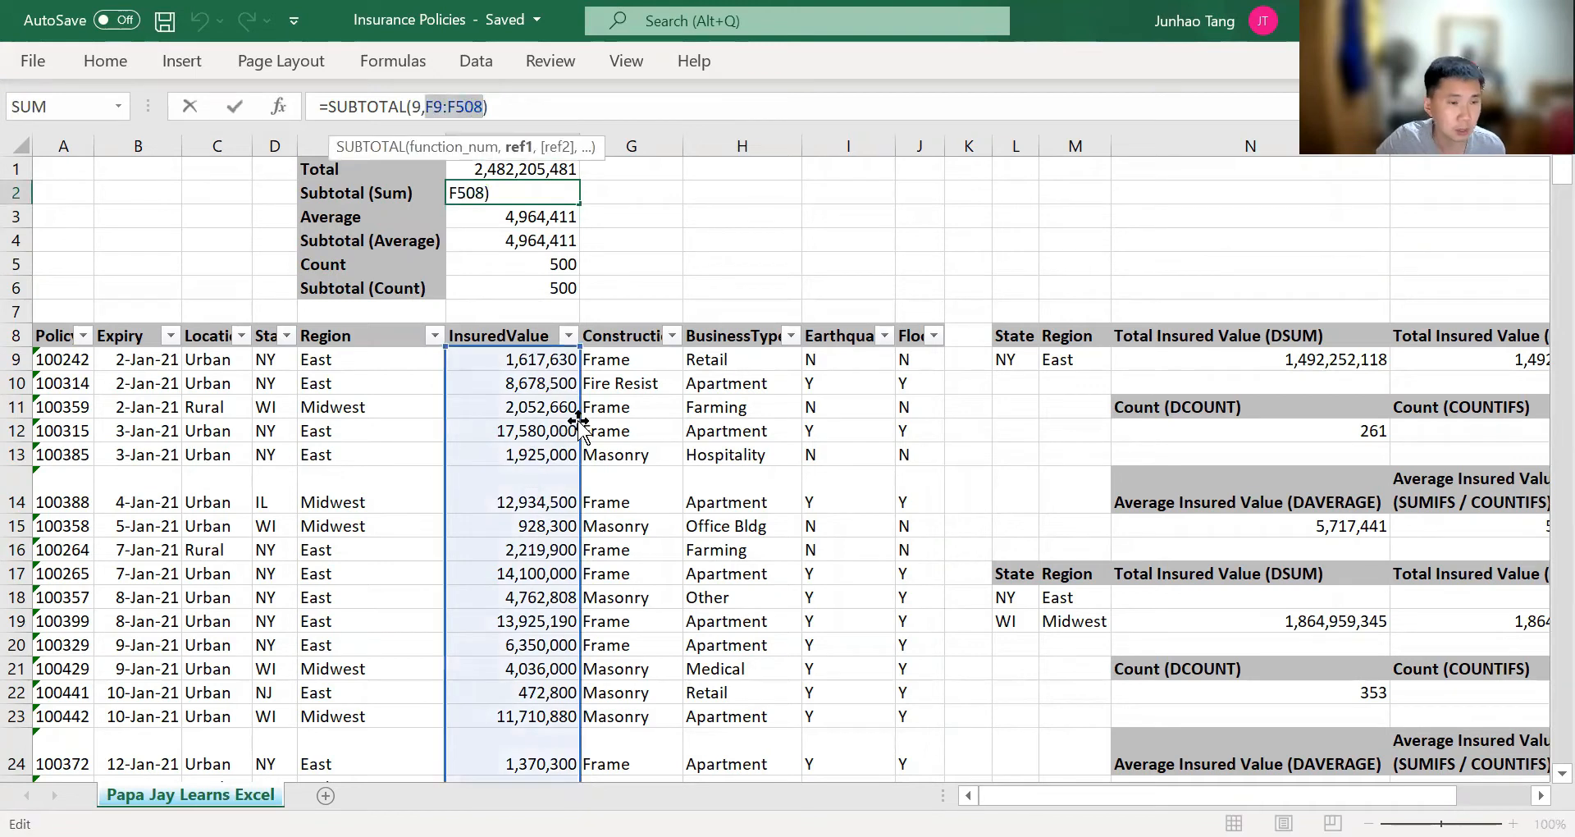
key(Escape)
- Filter the policy table's Region column to Central only and check the Subtotal (Sum) cell
key(Down)
key(Down)
key(Down)
key(Down)
key(Down)
key(Down)
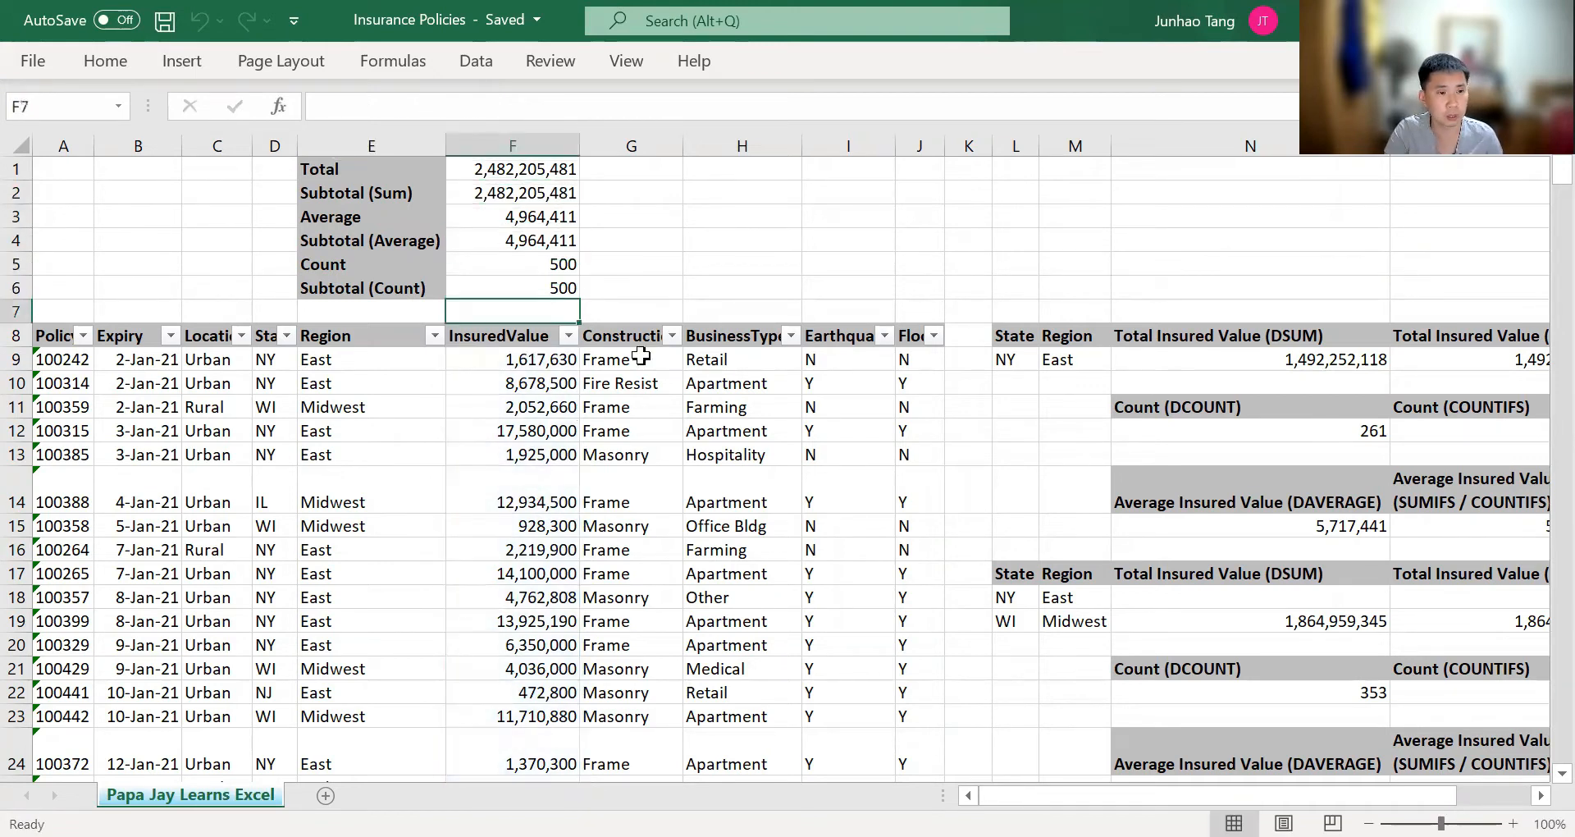
key(Left)
key(alt+Down)
key(Down)
key(Down)
key(Down)
key(Down)
key(Down)
key(Down)
key(Down)
key(Down)
key(Up)
key(Up)
key(space)
key(Down)
key(space)
key(Tab)
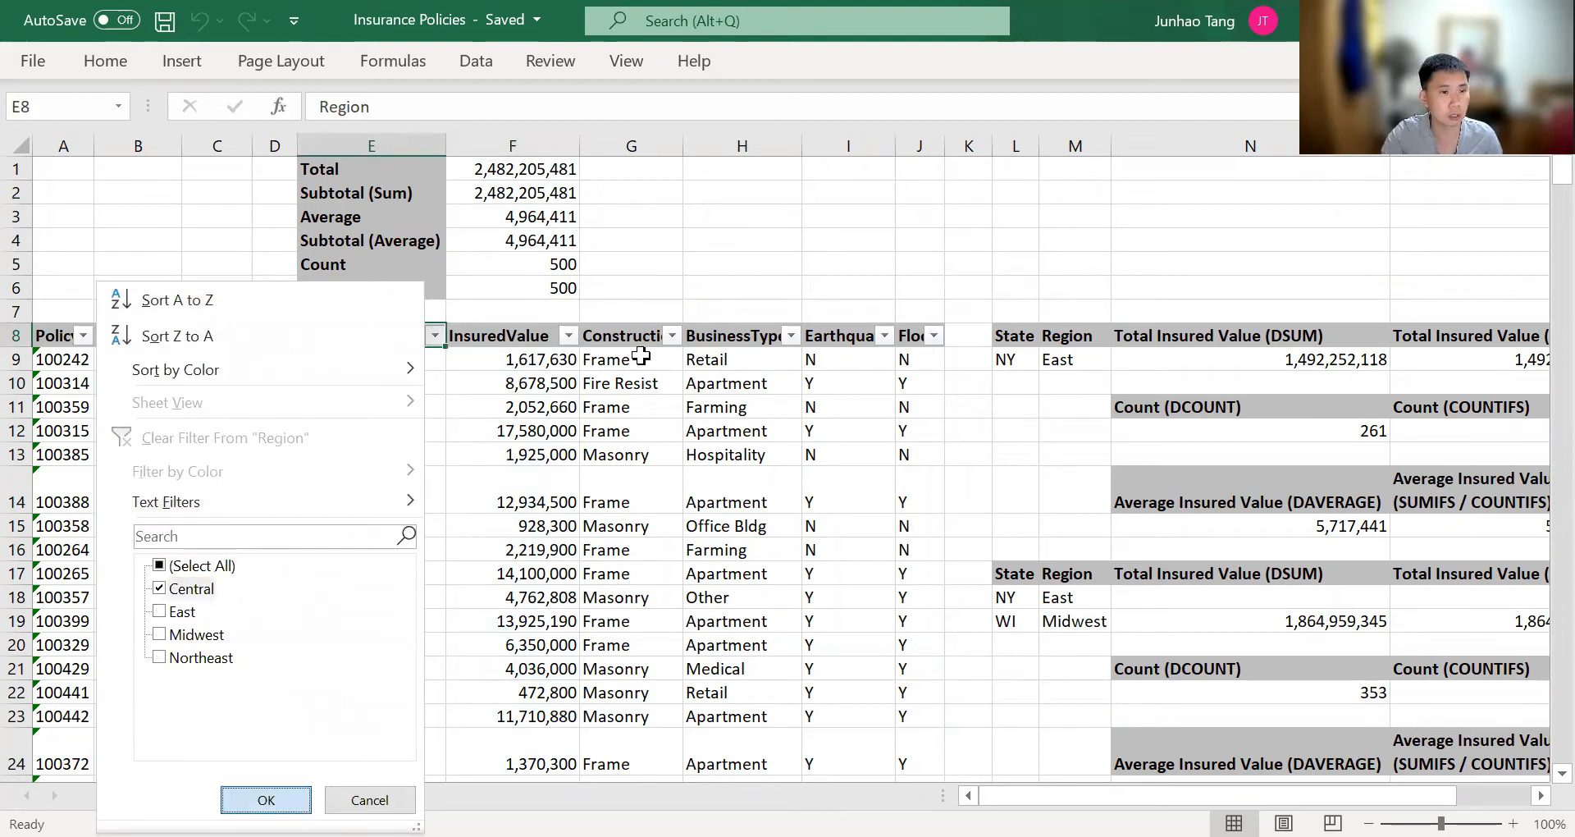
key(Return)
click(564, 197)
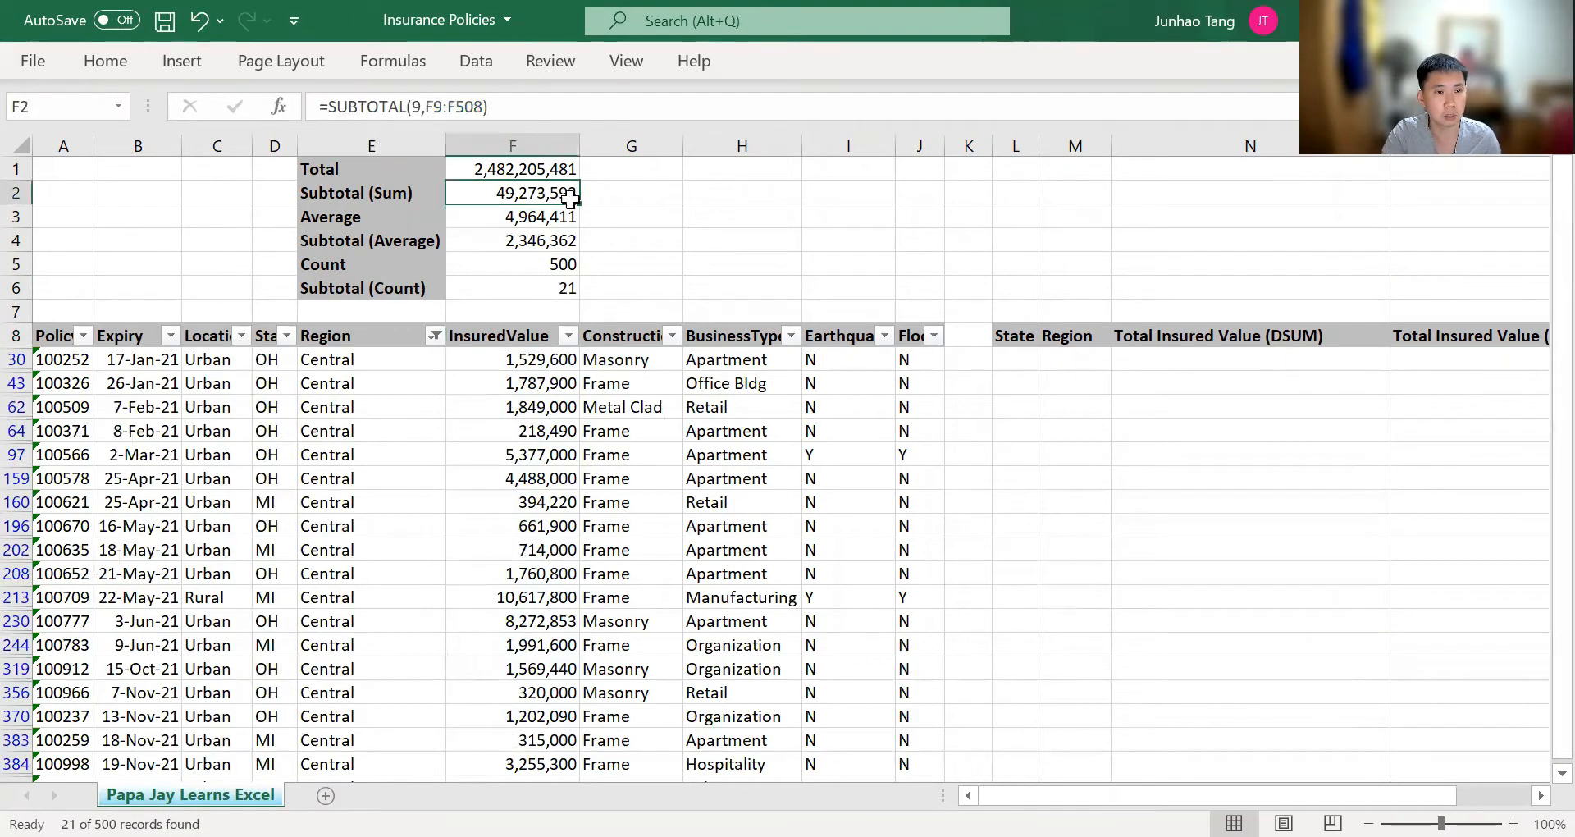
click(549, 366)
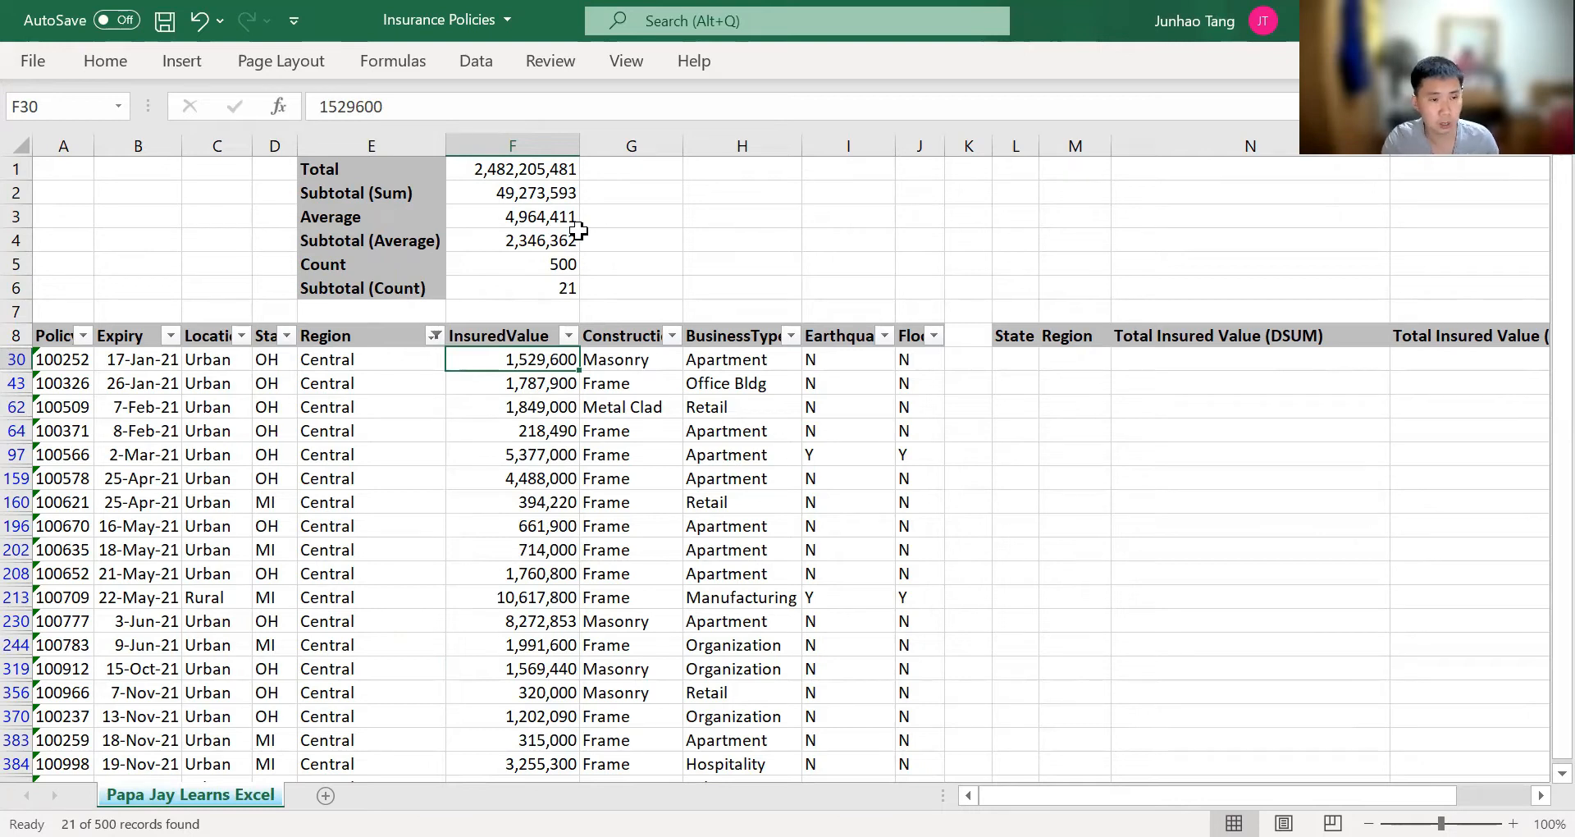
- Clear the Region filter from the policy table and return to the summary figures above it
key(alt)
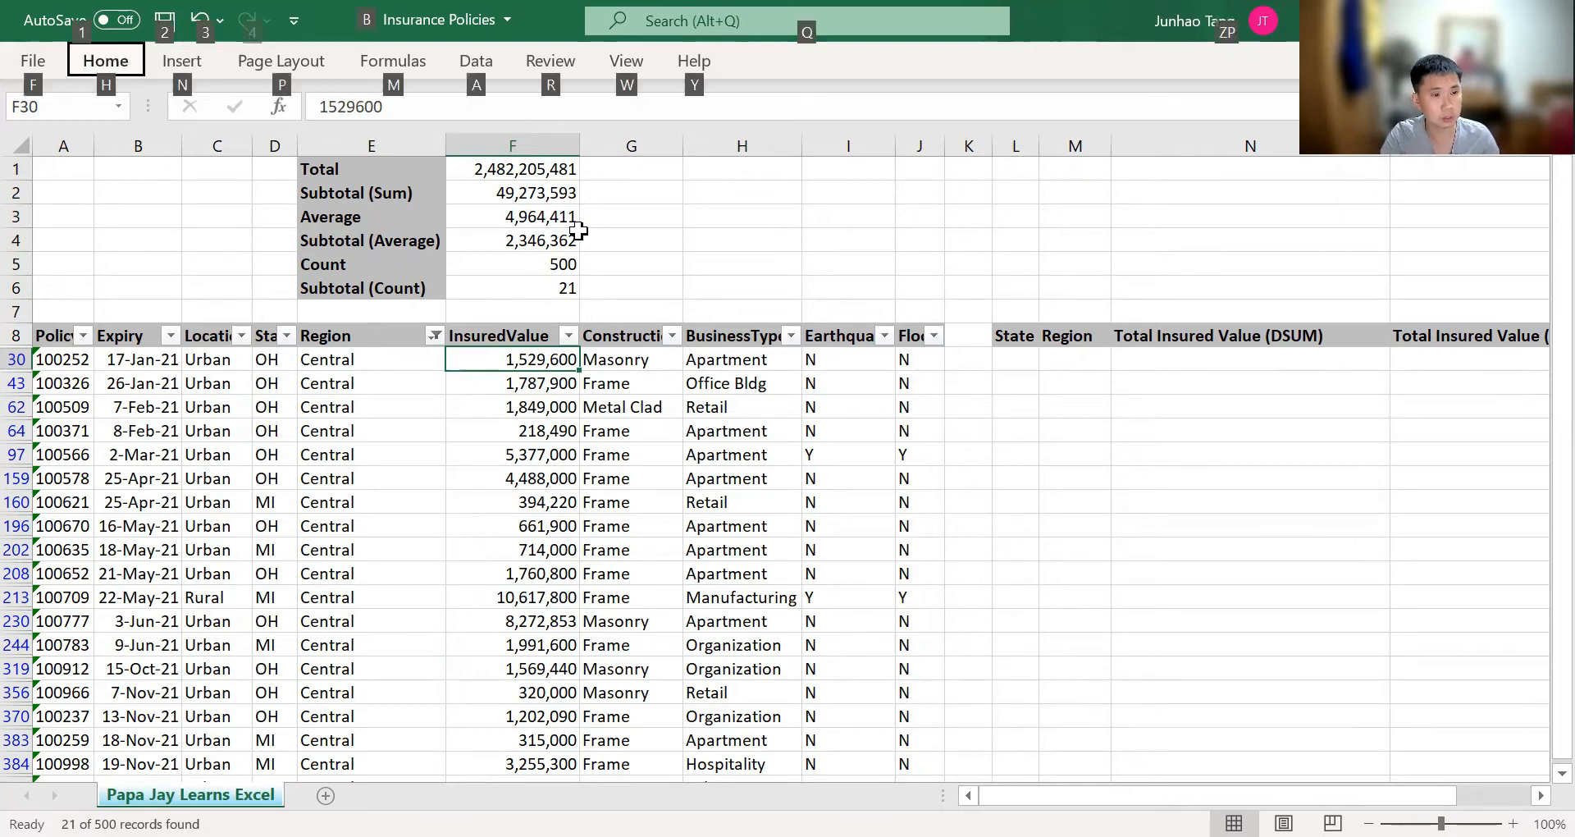
key(a)
key(c)
key(Left)
key(Up)
key(ctrl+Up)
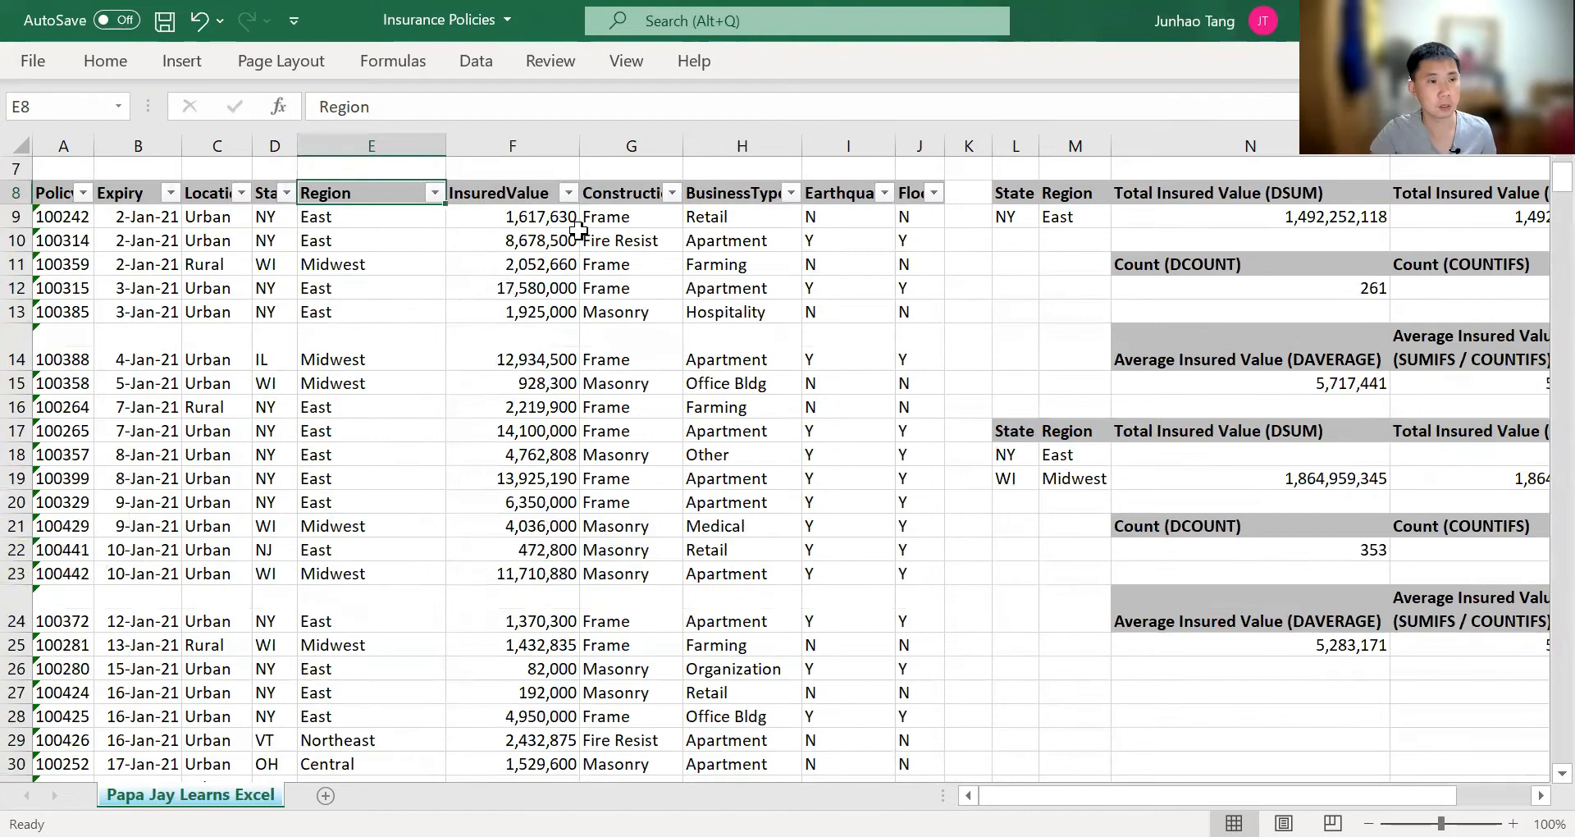
key(ctrl+Up)
key(ctrl+Up)
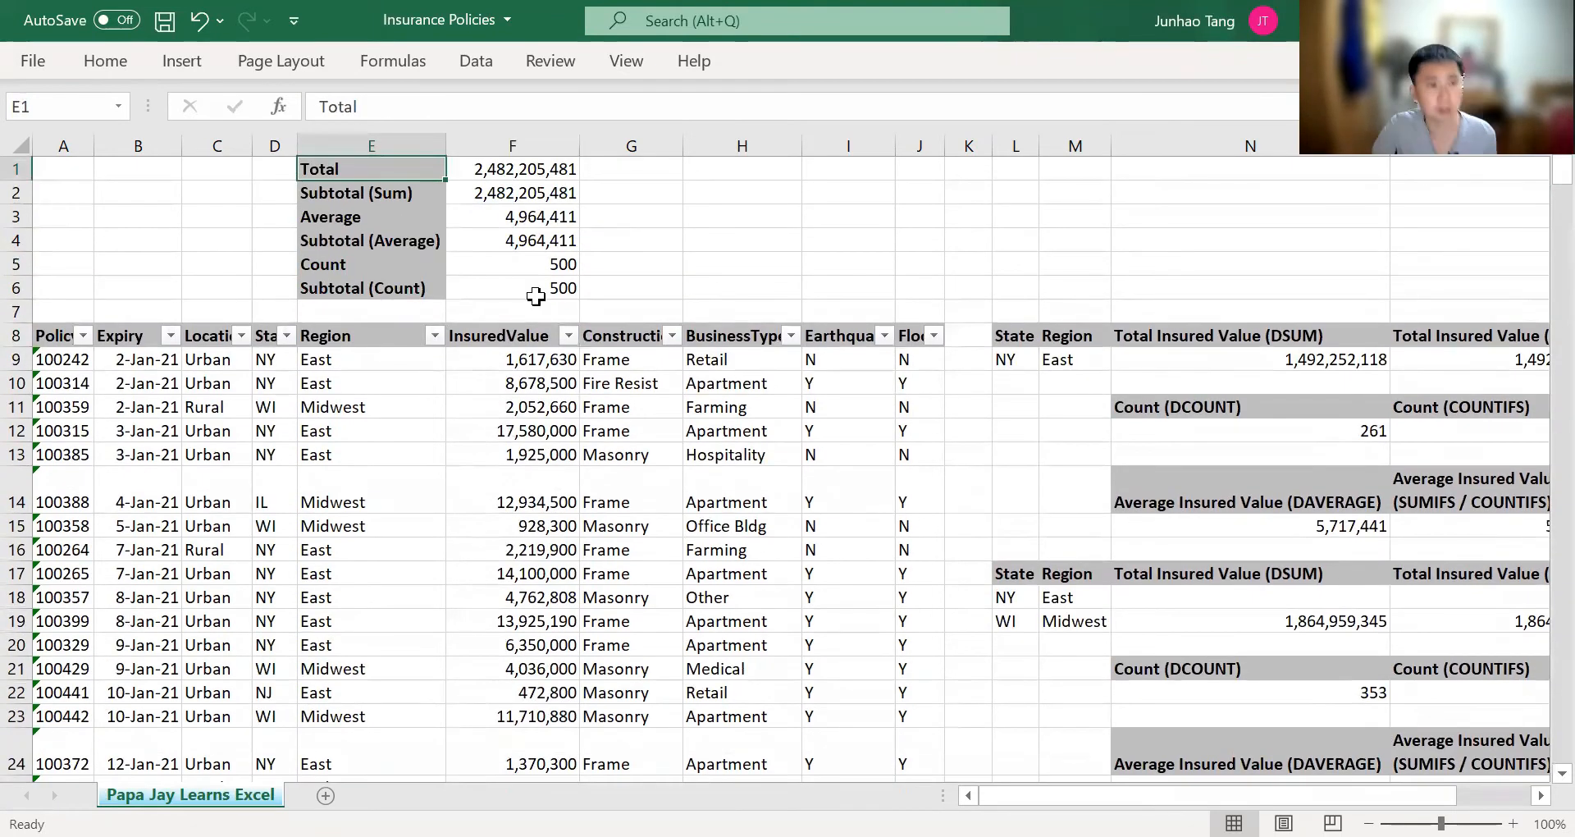
- Examine the extent of the policy table and the choices in the Region column's filter
click(439, 373)
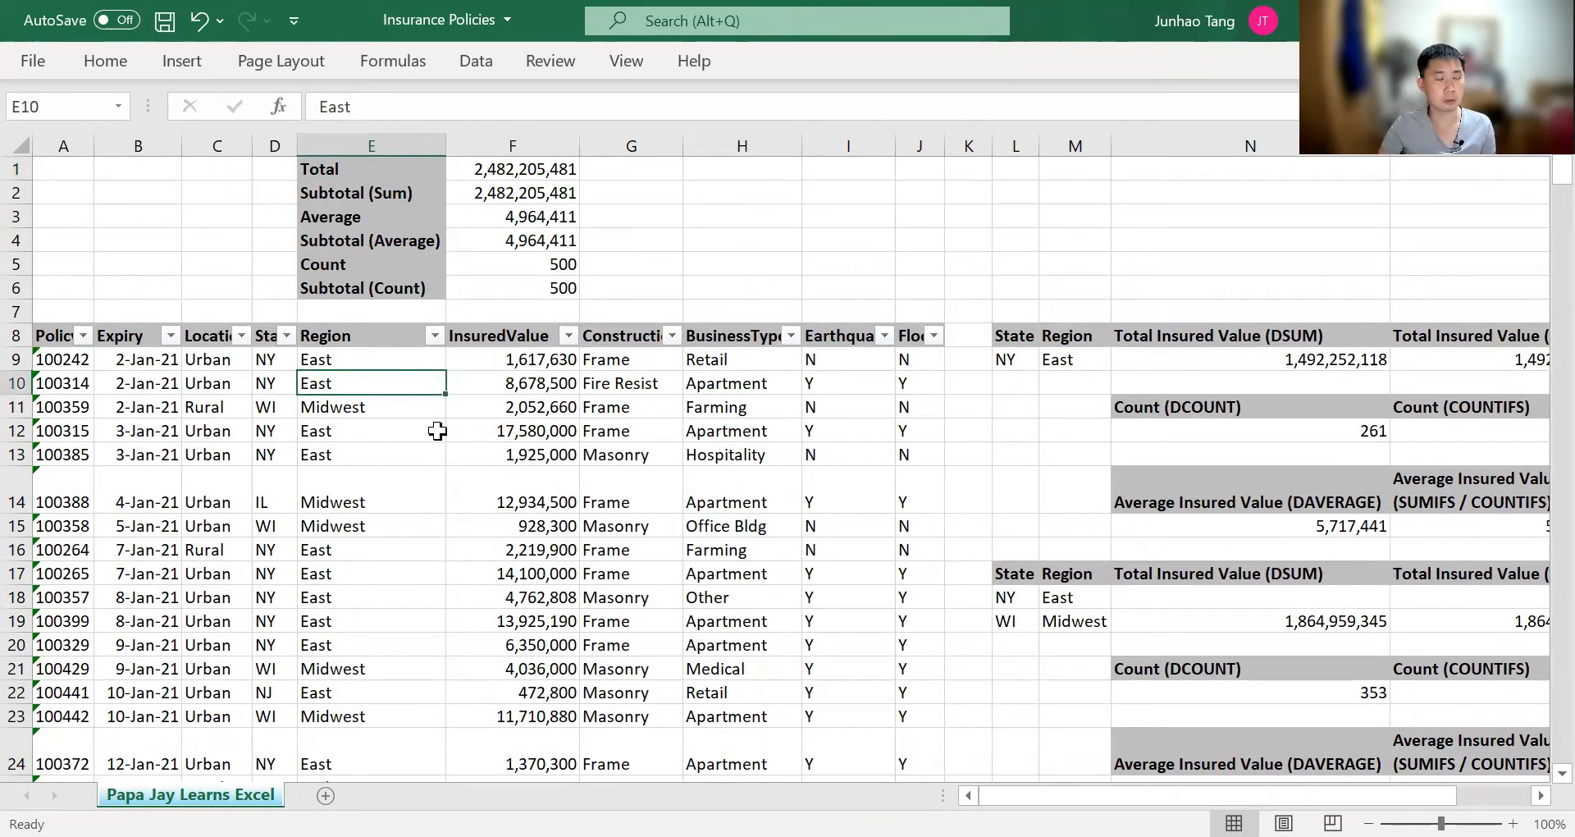
key(ctrl+a)
key(ctrl+a)
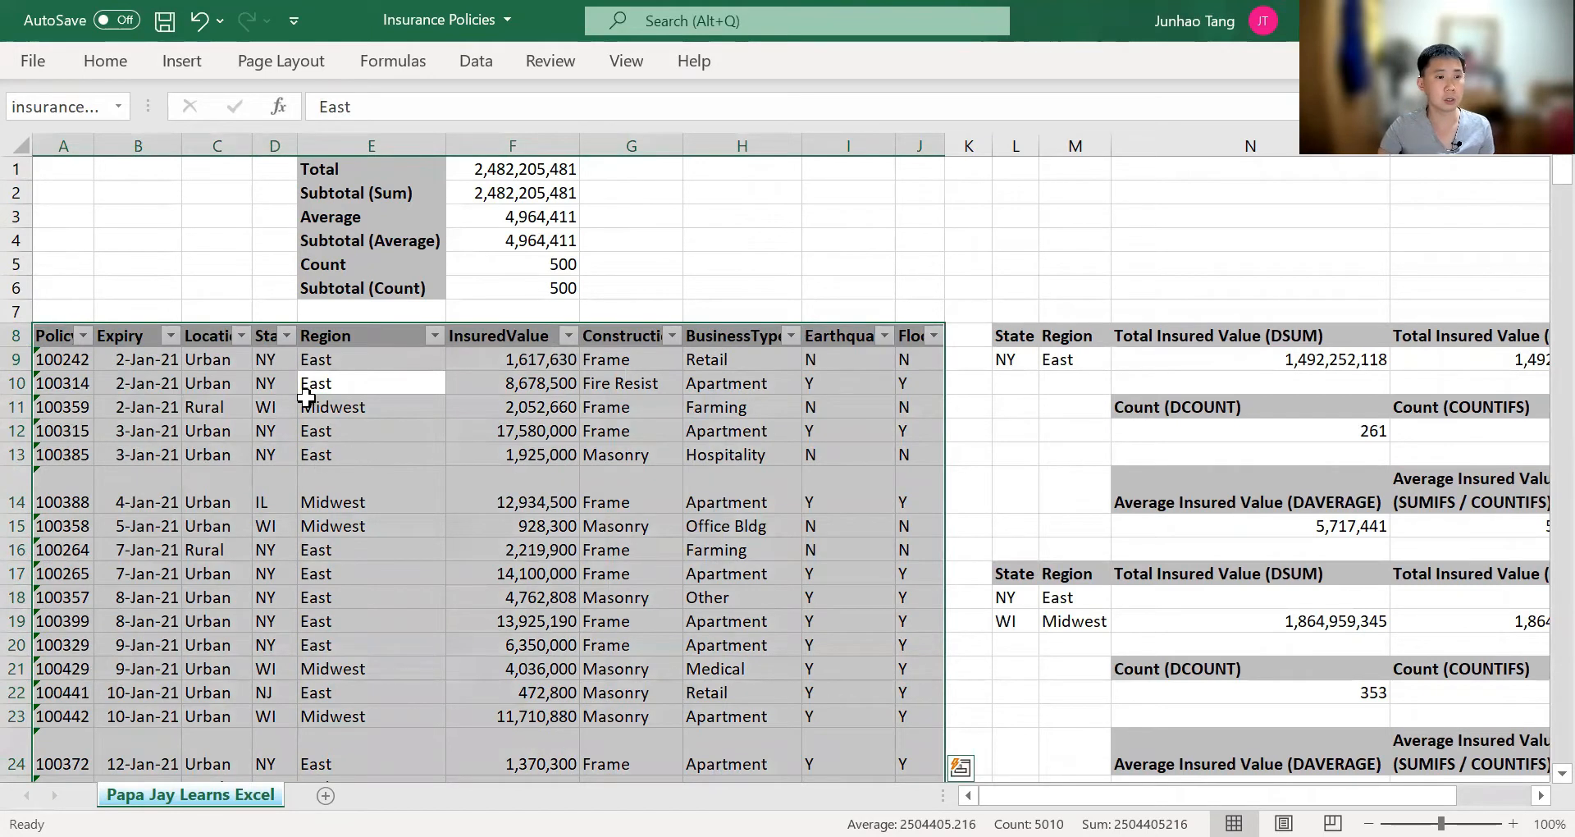
click(234, 403)
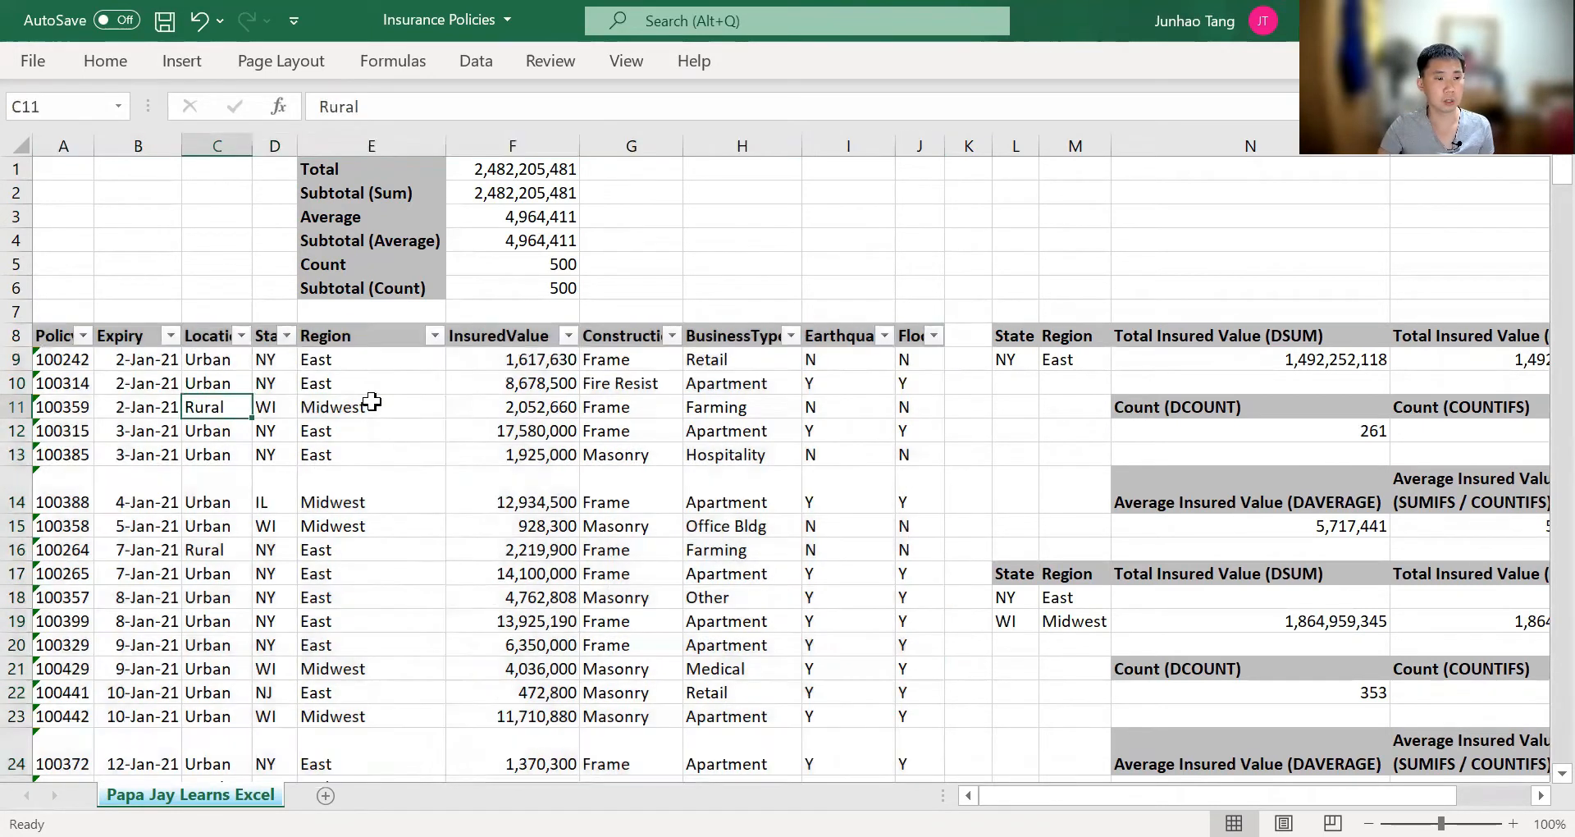
click(372, 401)
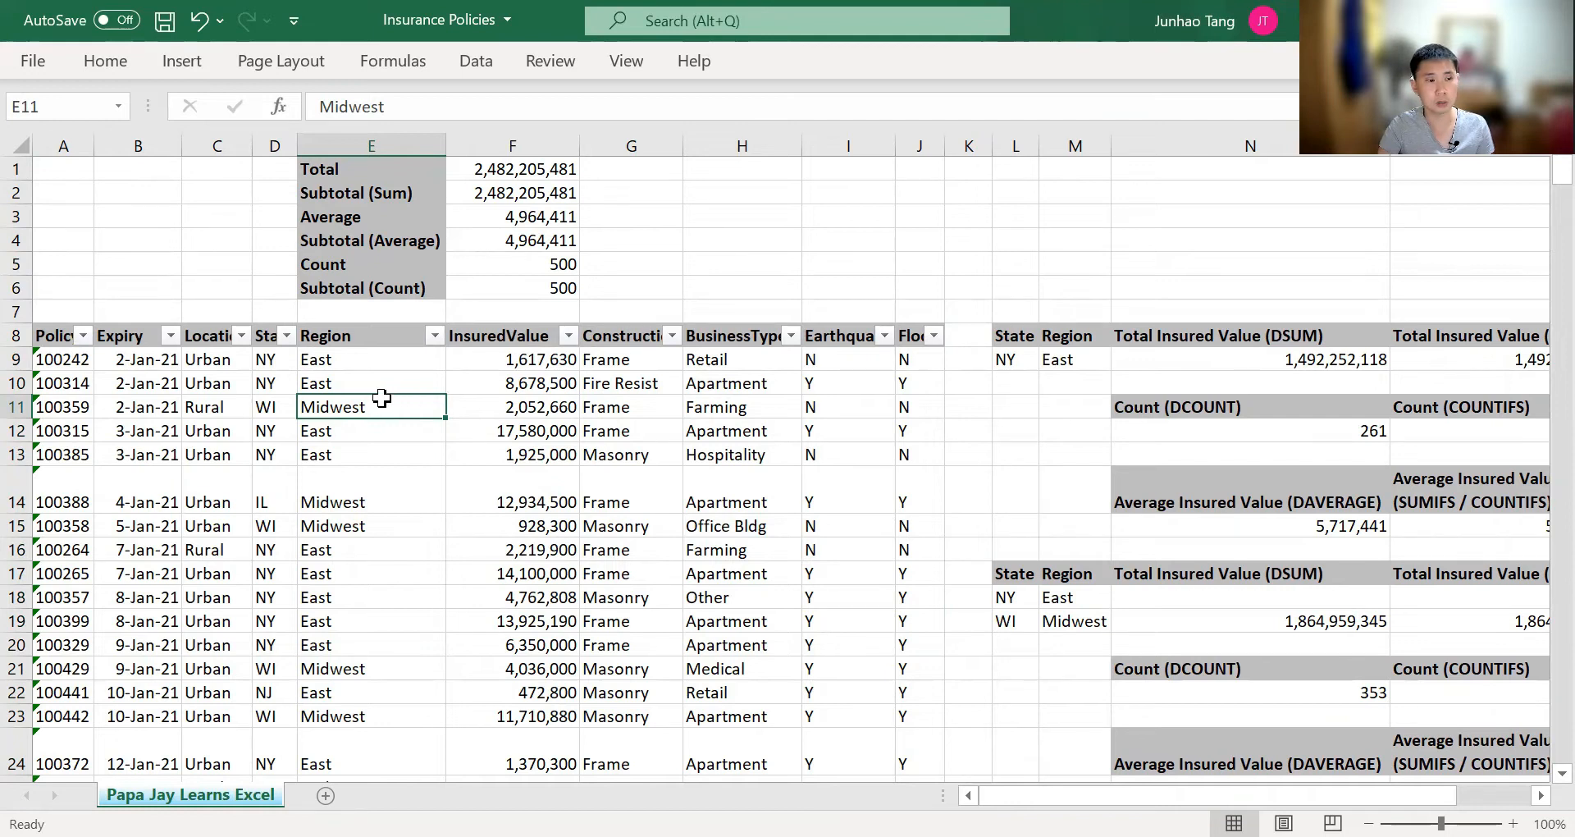
click(410, 338)
key(alt+Down)
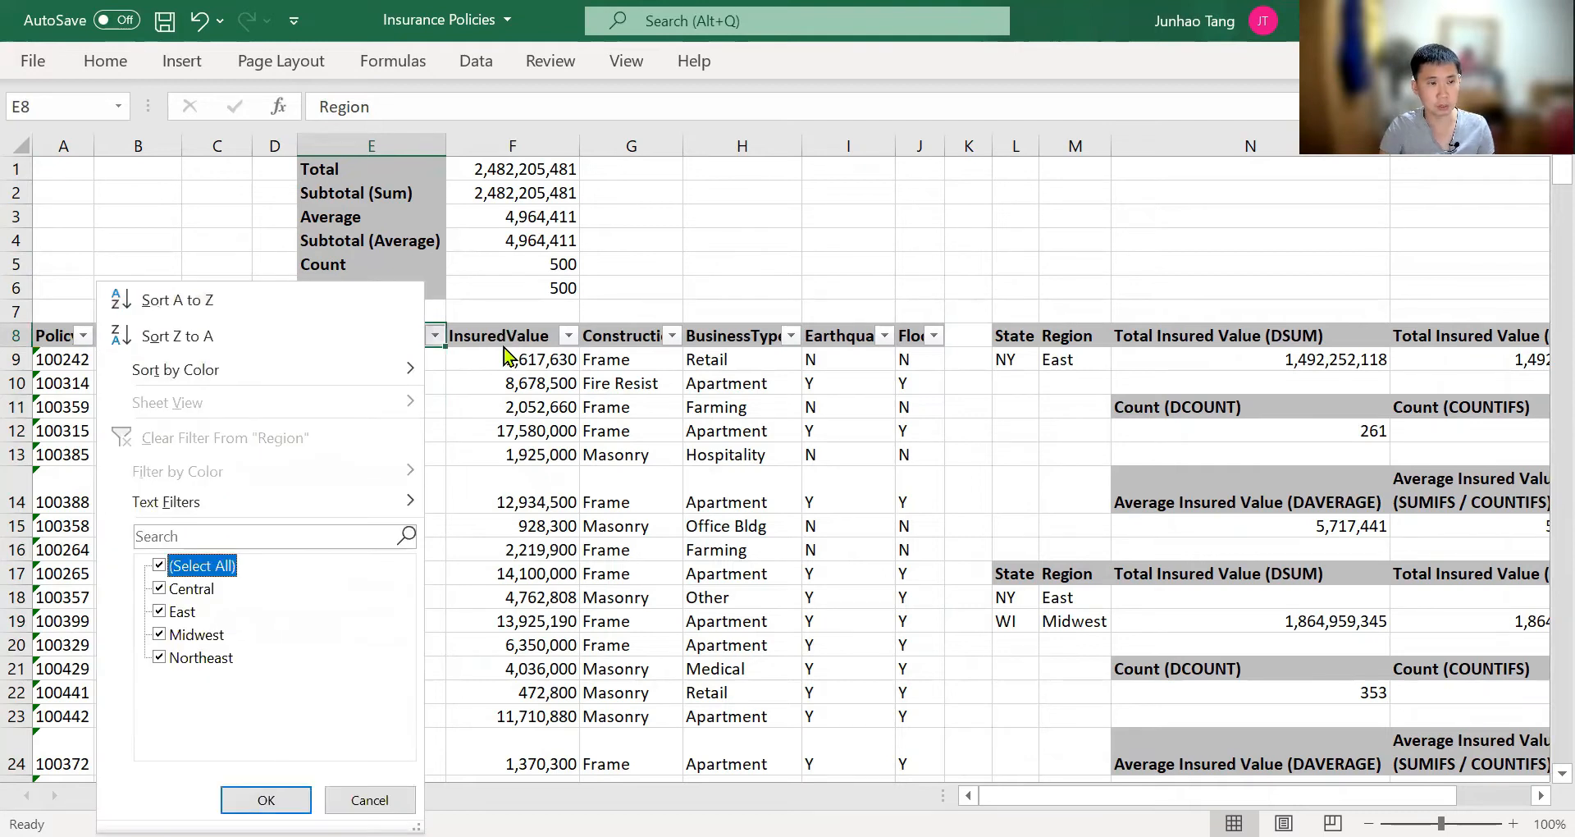
key(Escape)
key(Up)
key(Up)
key(Up)
key(Up)
key(Up)
key(Up)
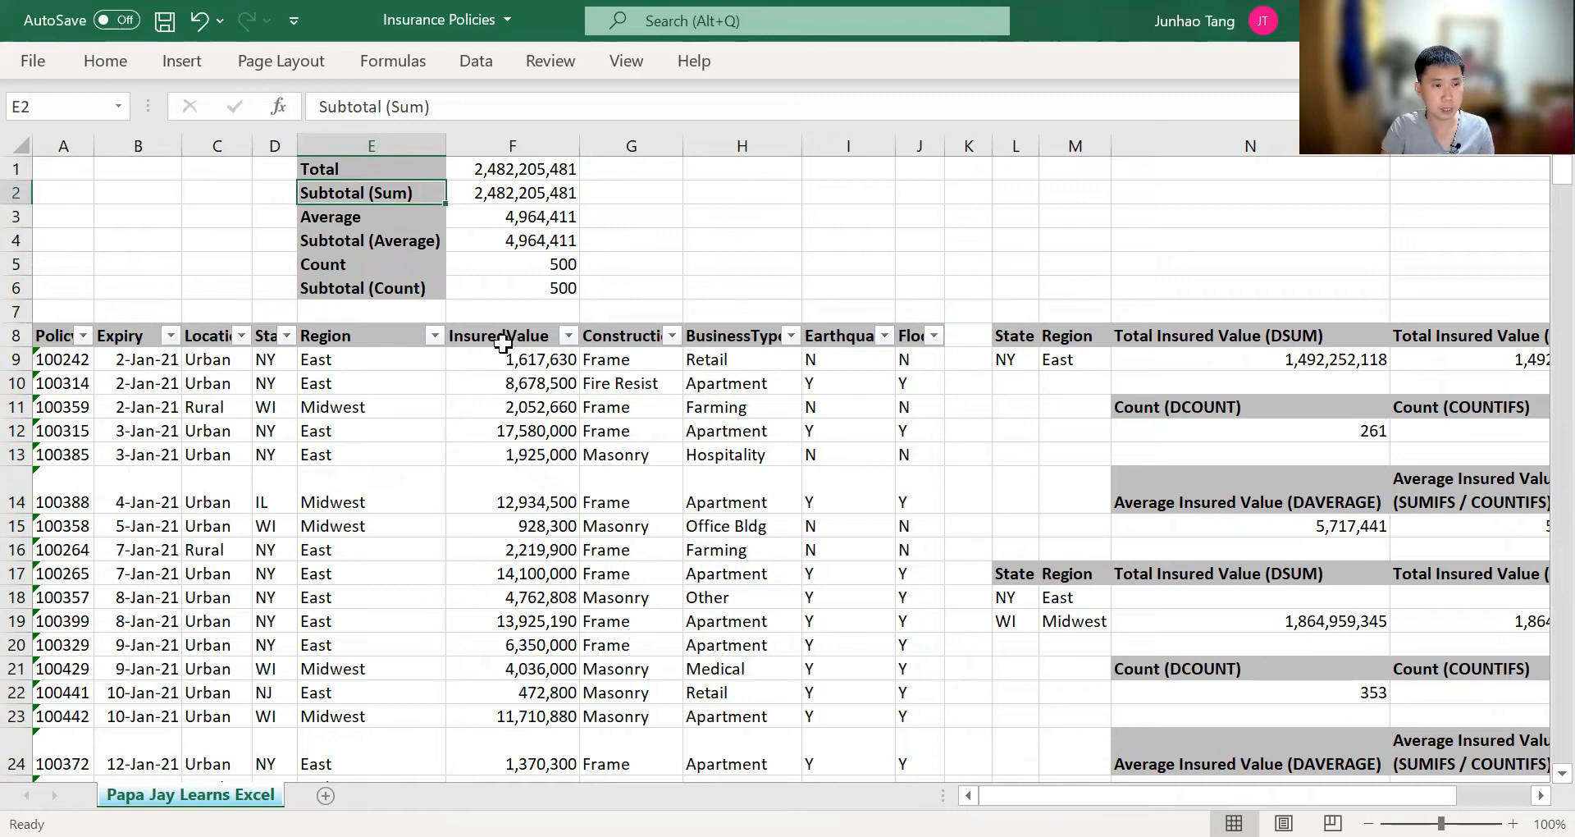
- Select the whole policy table including its headers and open the Subtotal settings for it
key(Down)
key(Down)
key(Down)
key(Down)
key(Down)
key(Down)
key(Down)
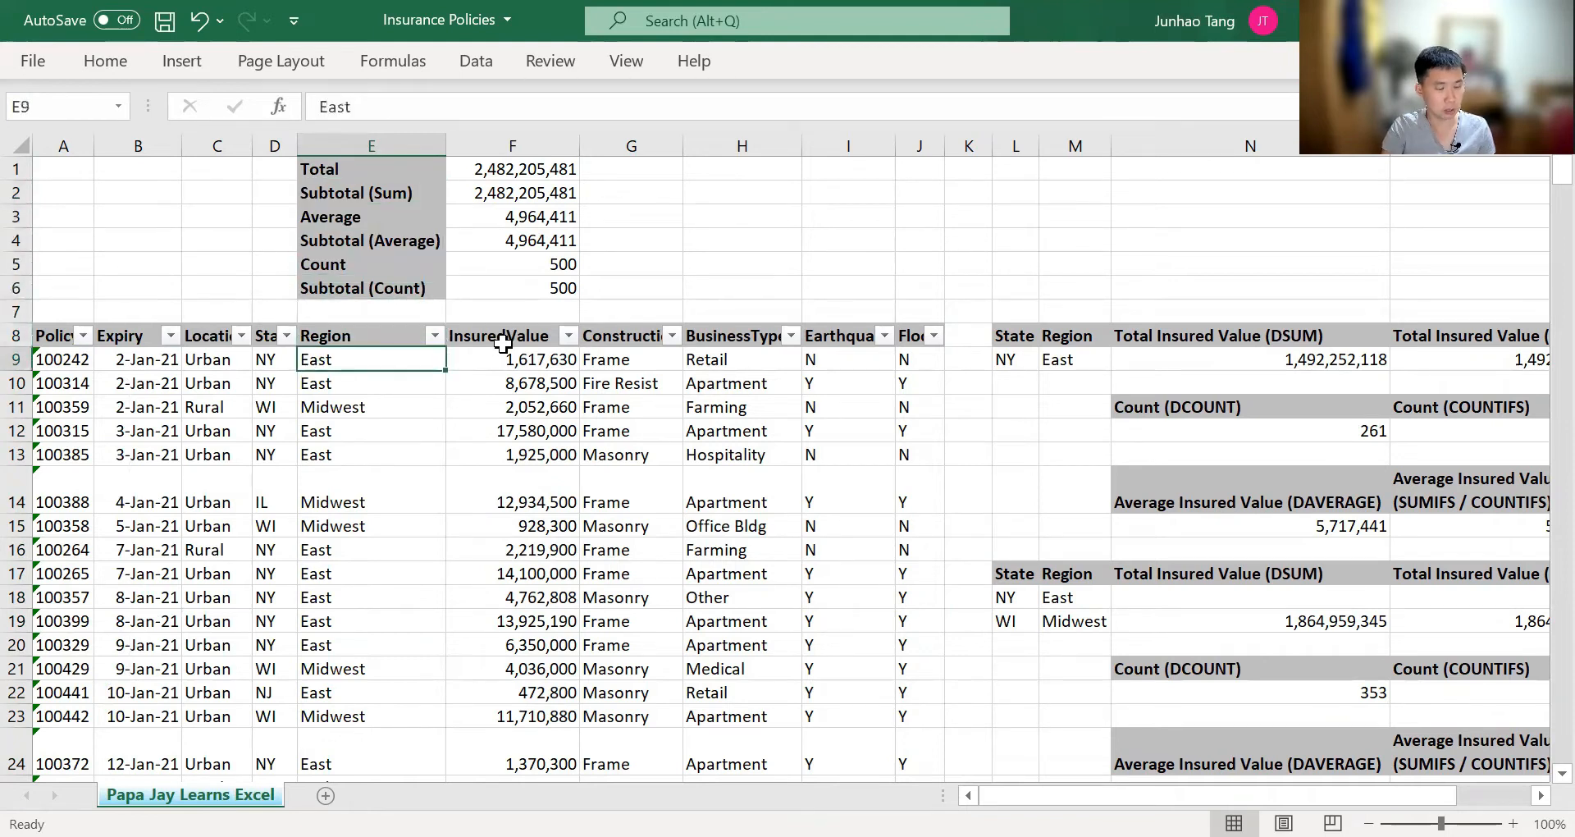
key(ctrl+a)
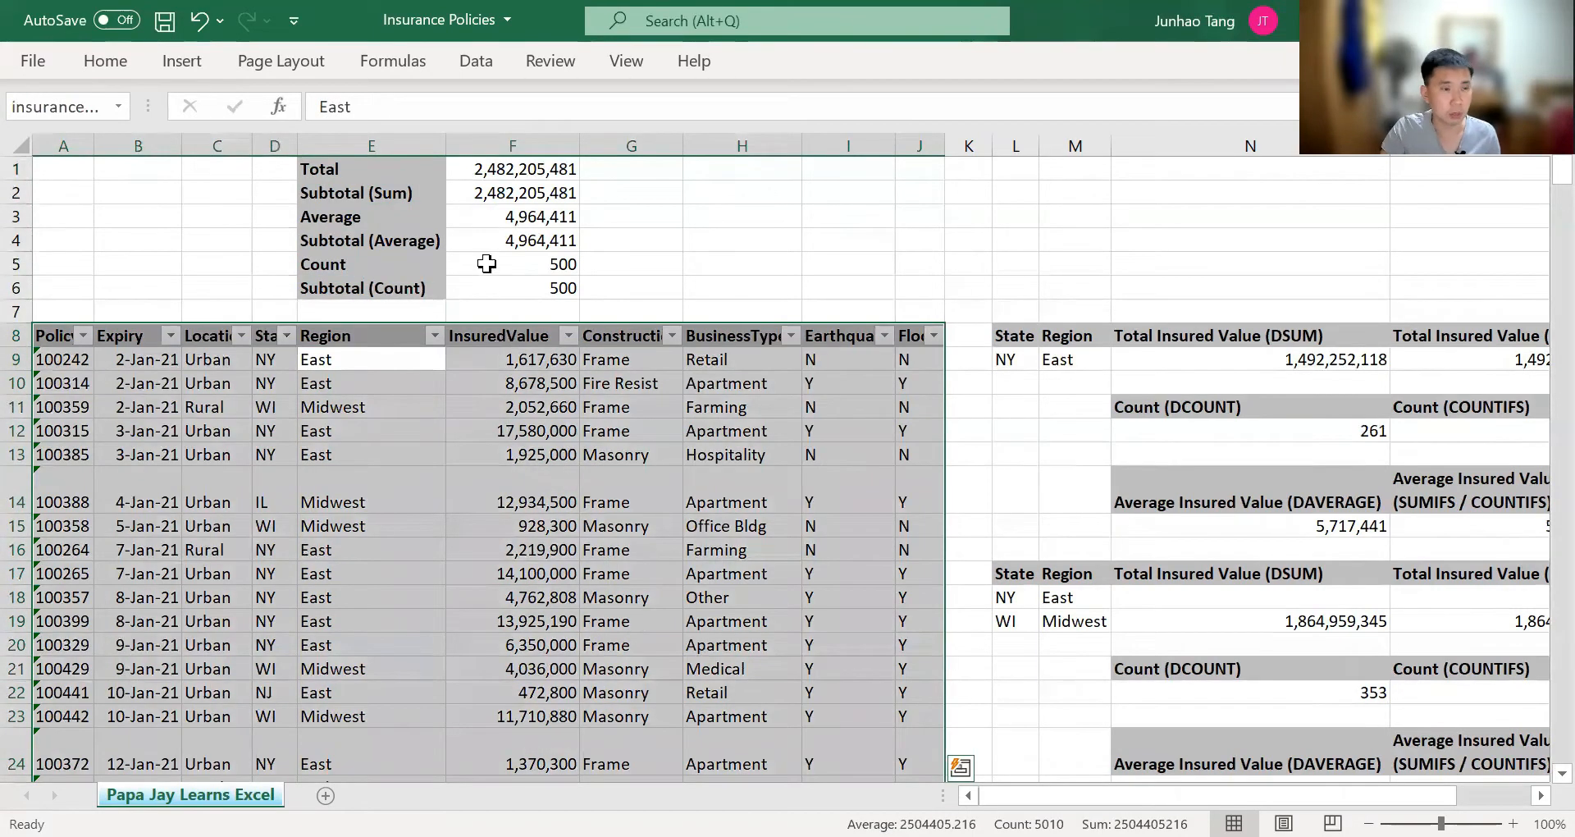
key(alt)
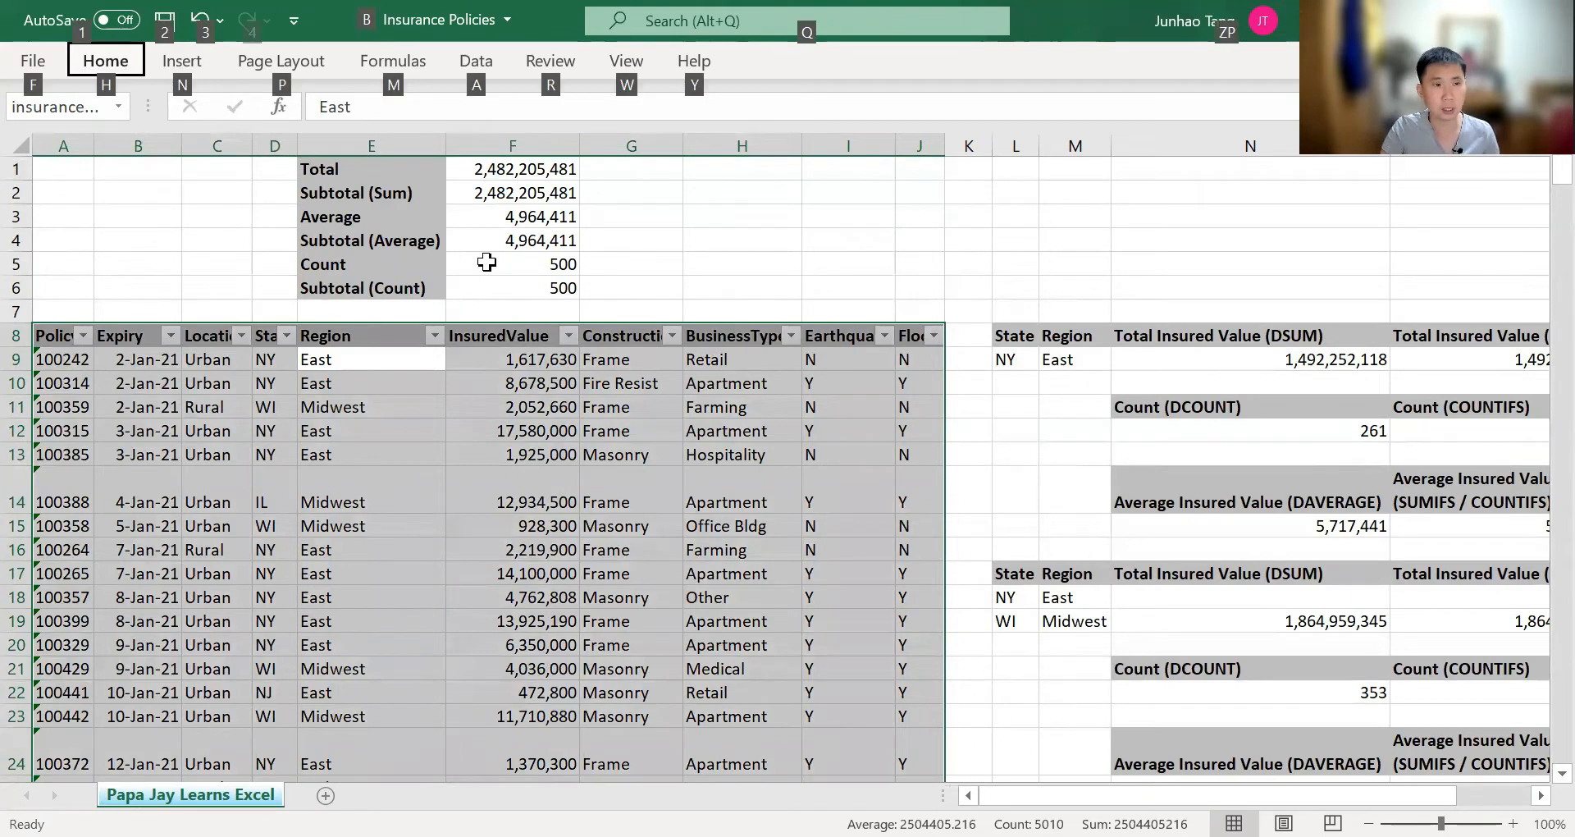
key(a)
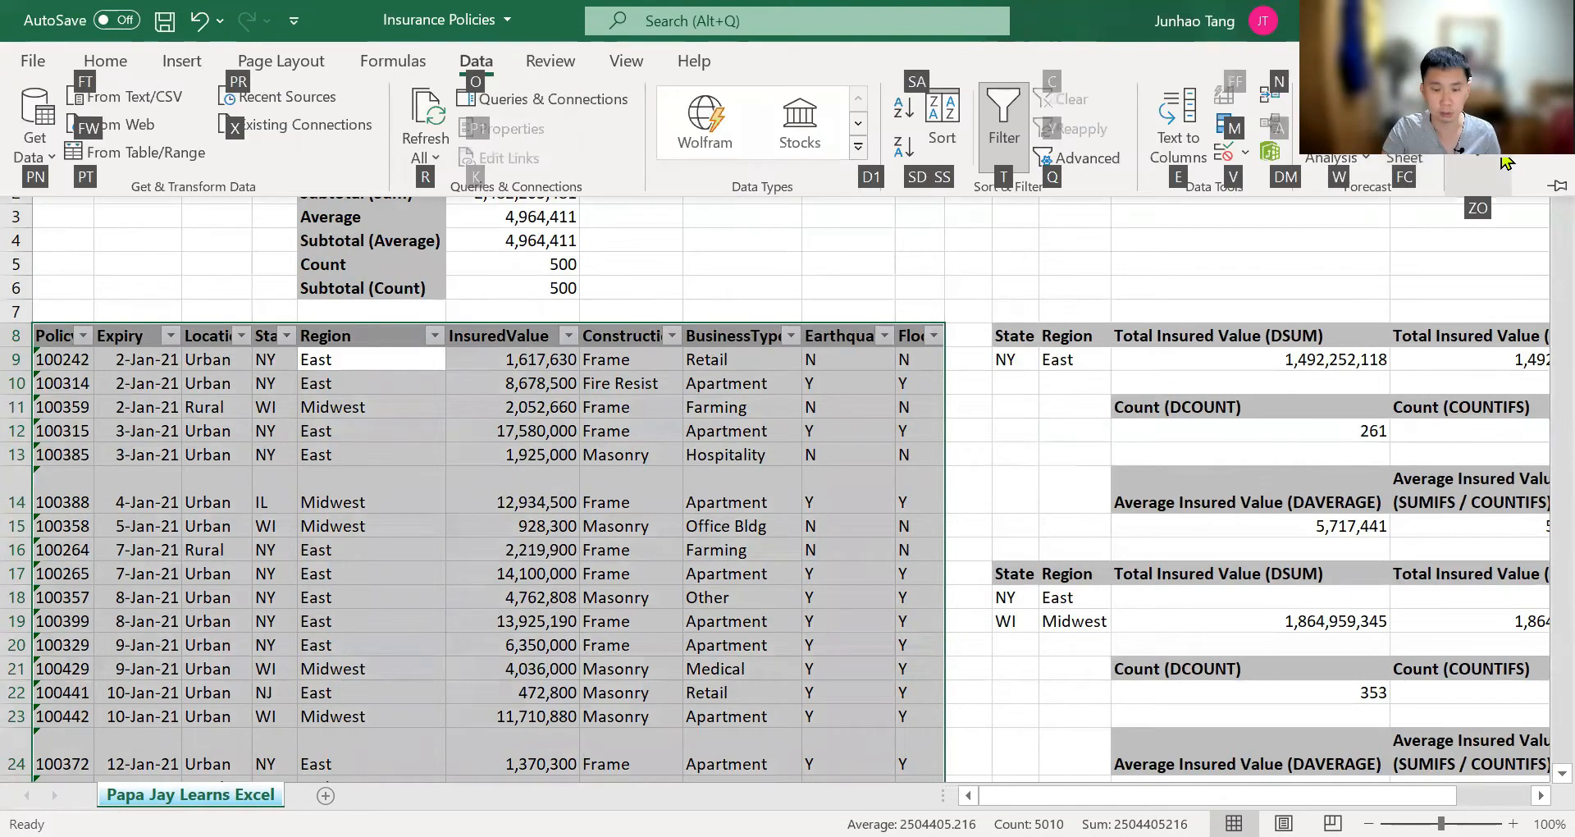
click(1489, 164)
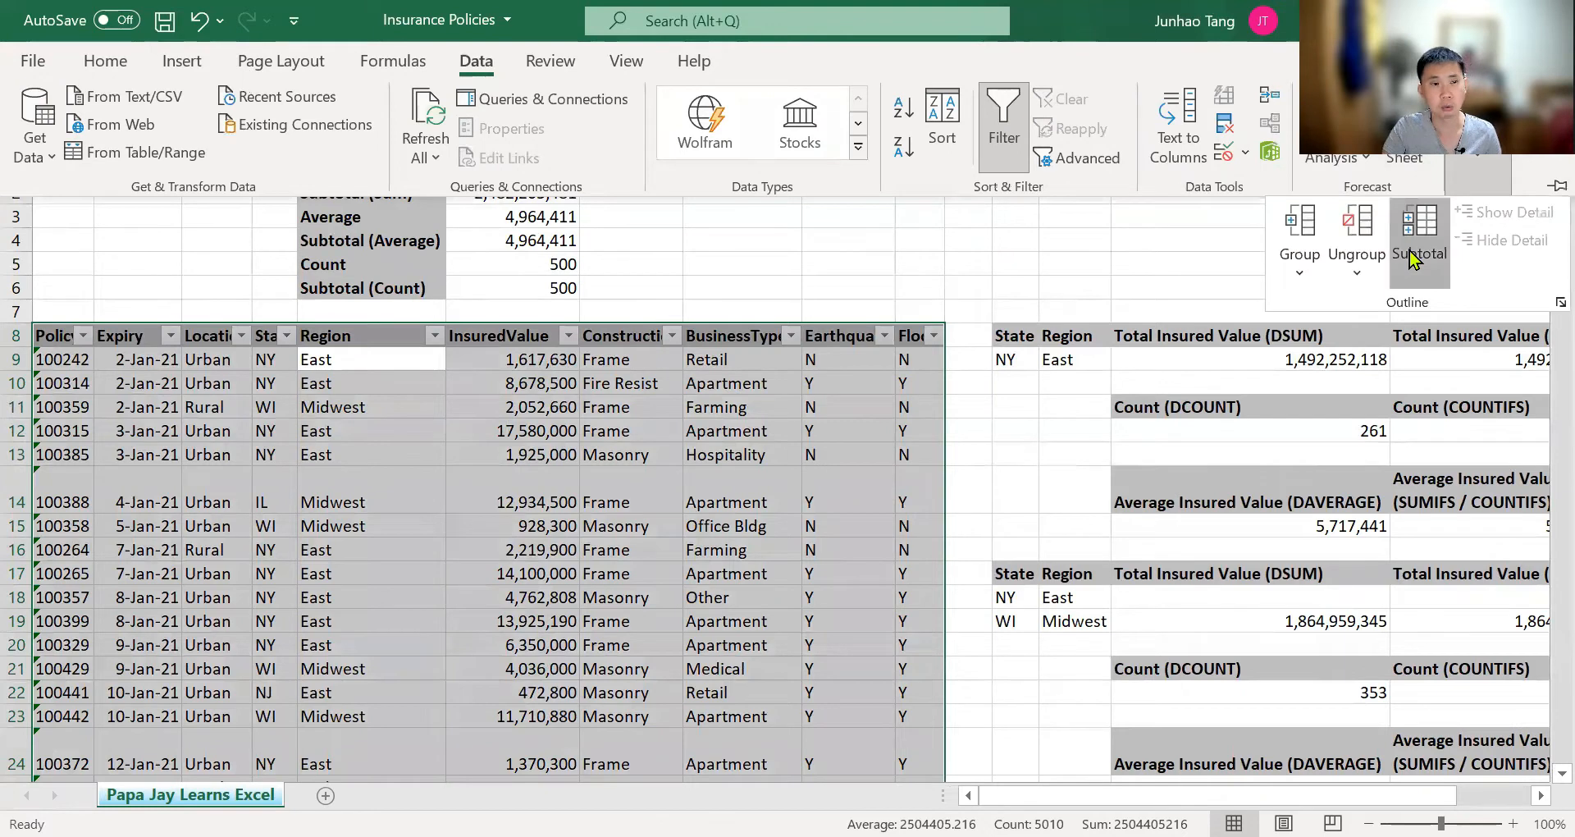
click(1409, 250)
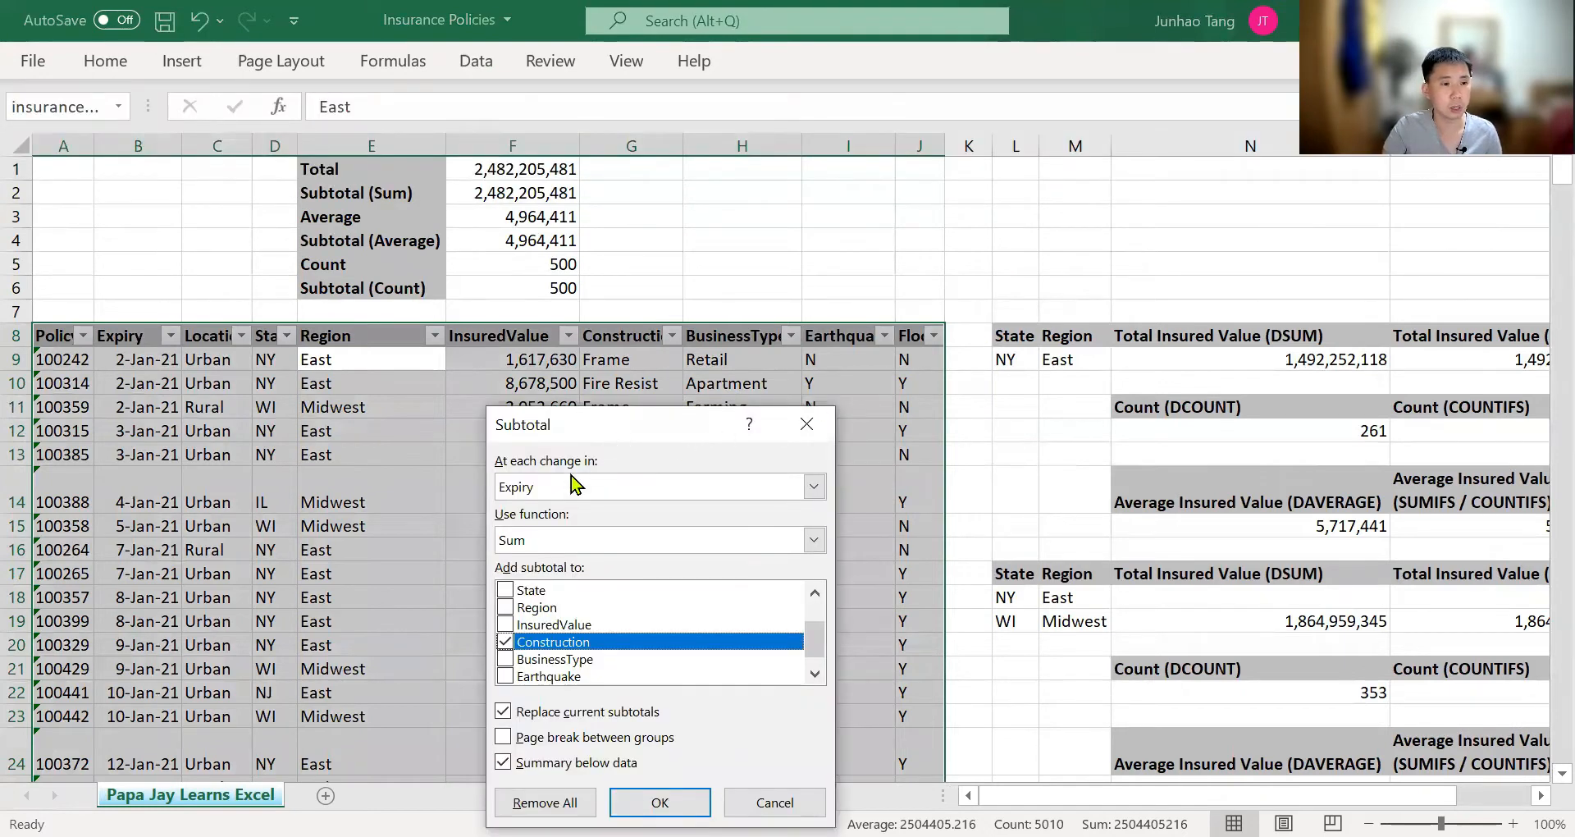
- Add Sum subtotals of InsuredValue at each change in Region, leaving Construction out of the subtotalled columns
click(638, 487)
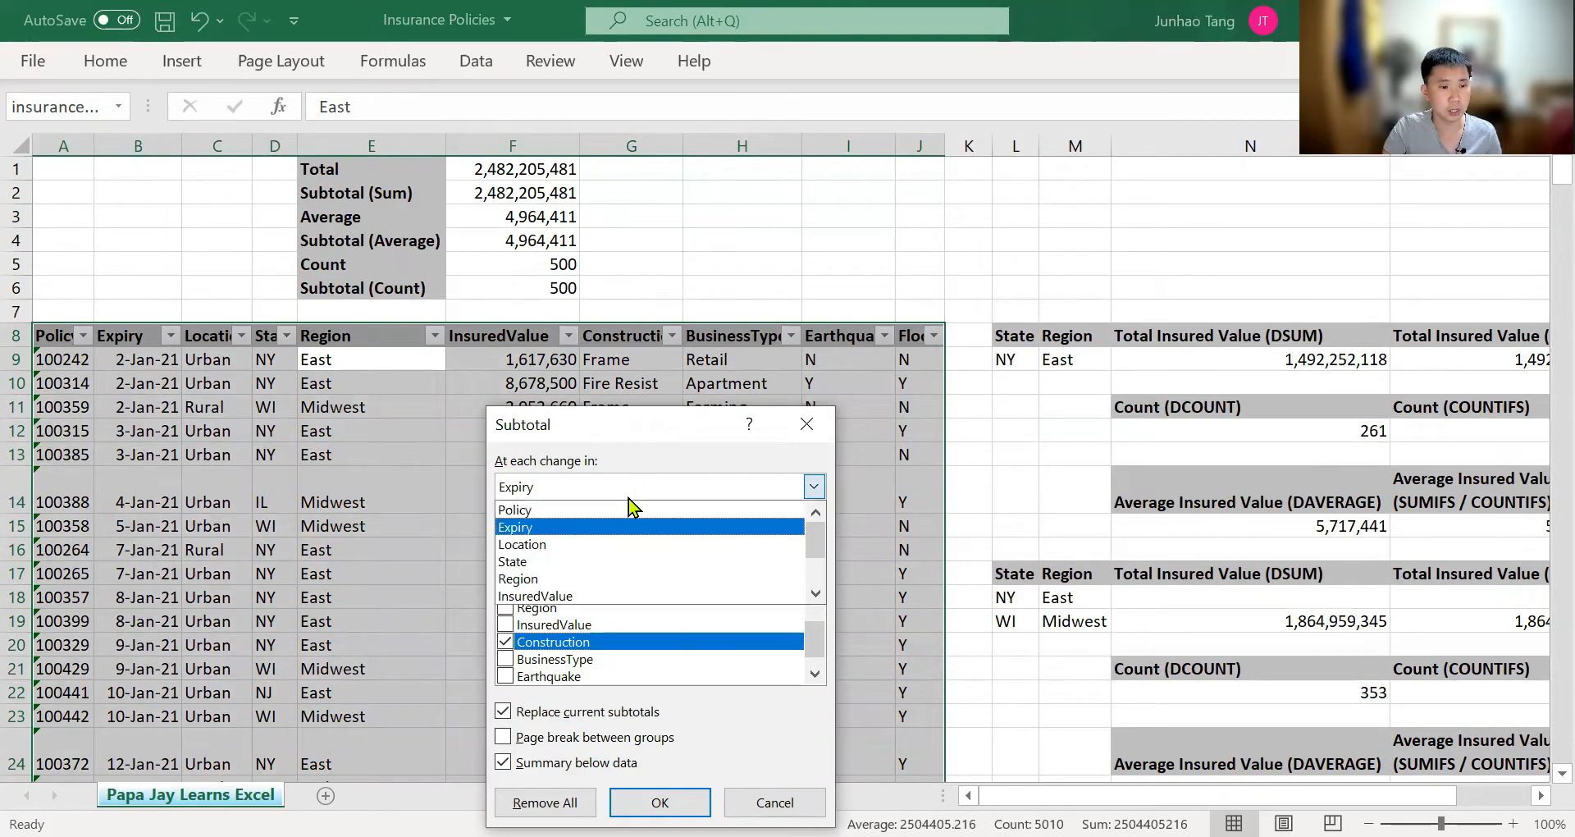
click(614, 580)
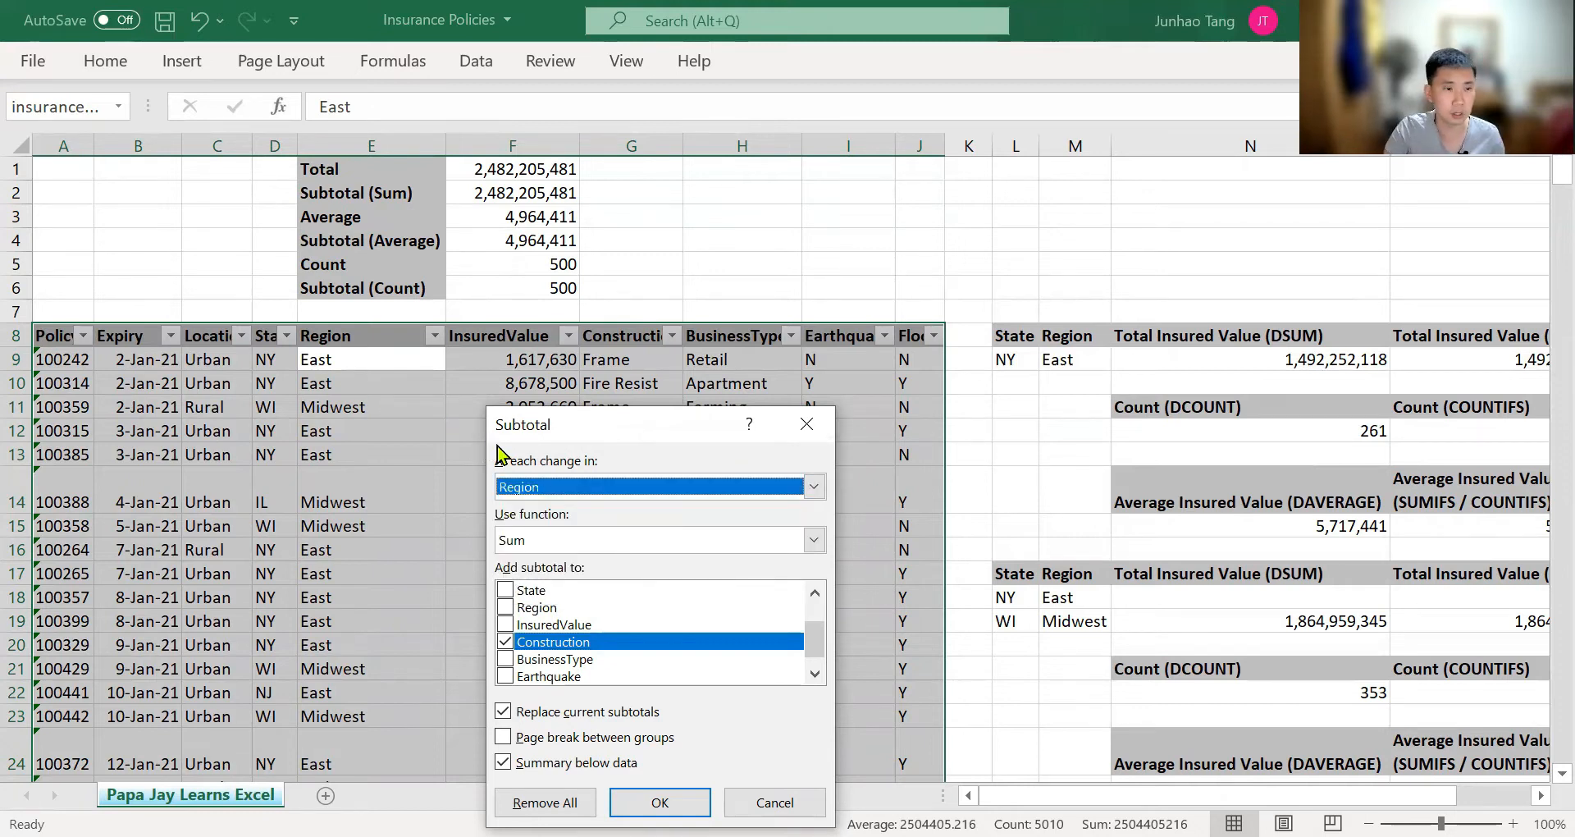
click(581, 547)
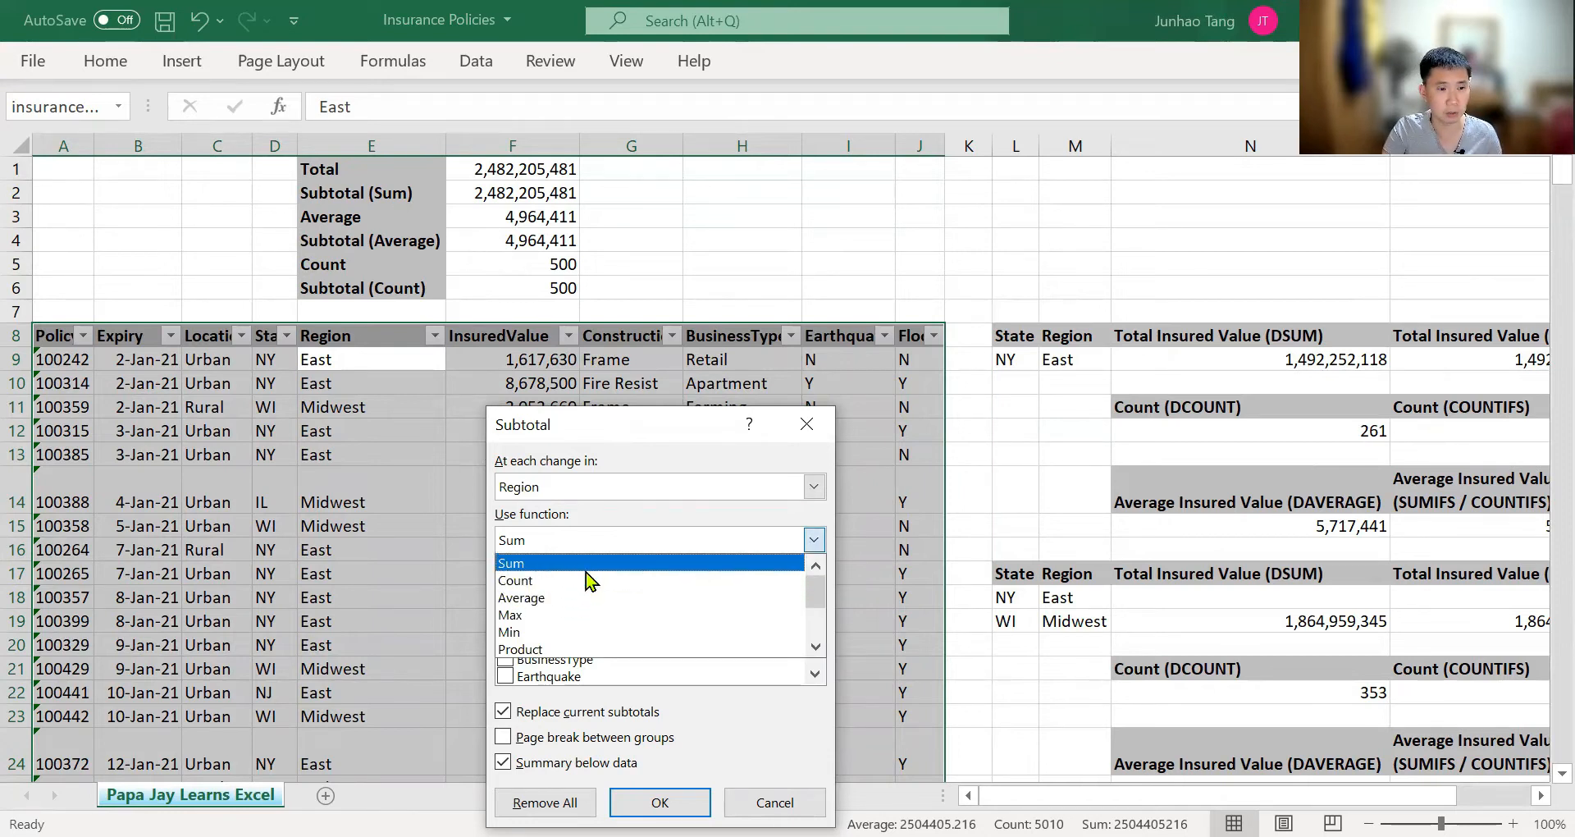
click(588, 576)
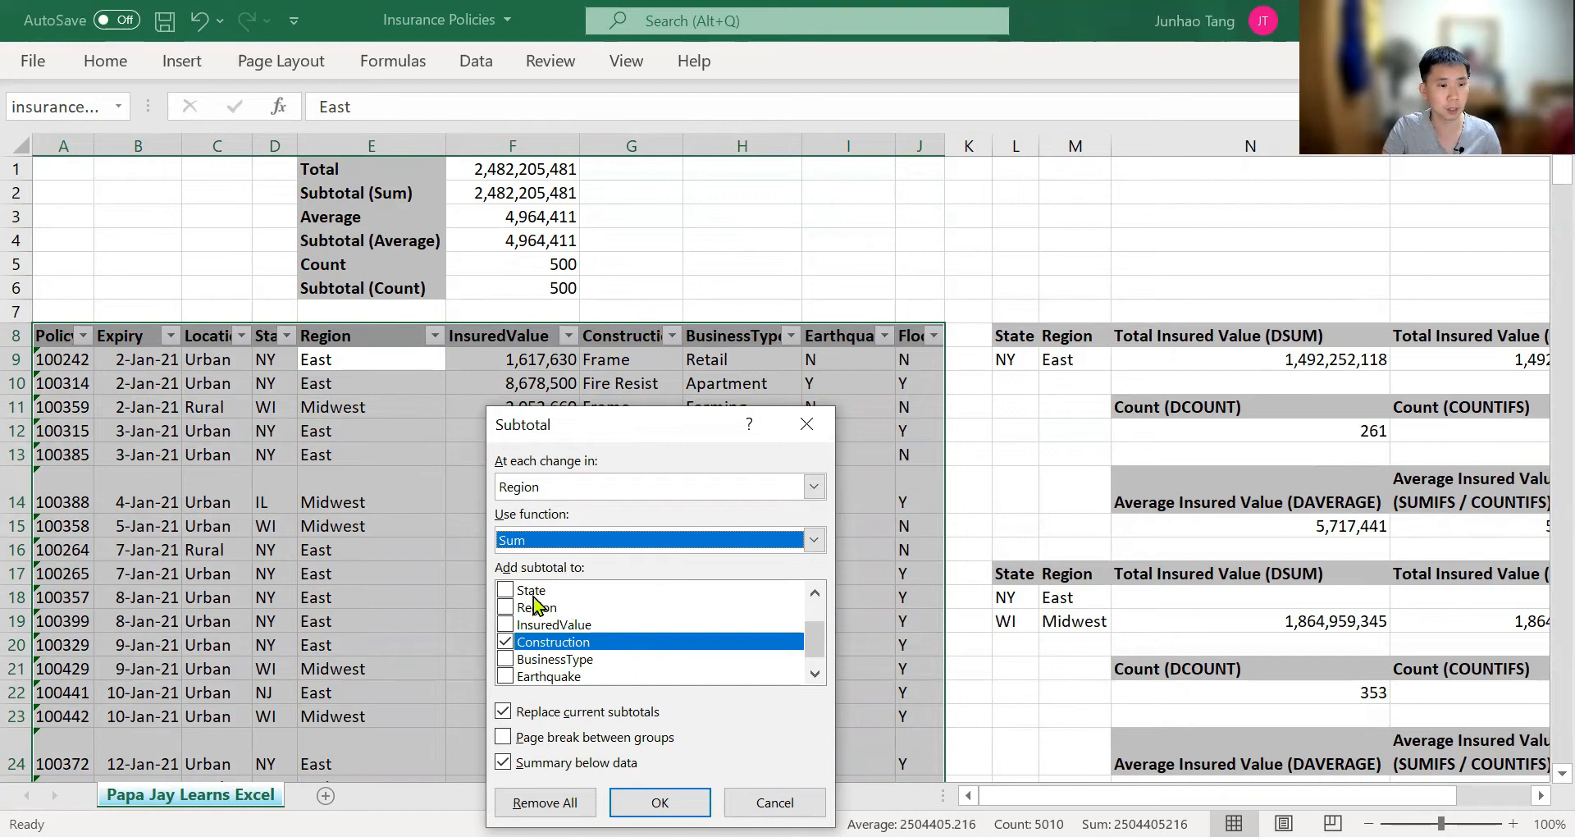
click(505, 643)
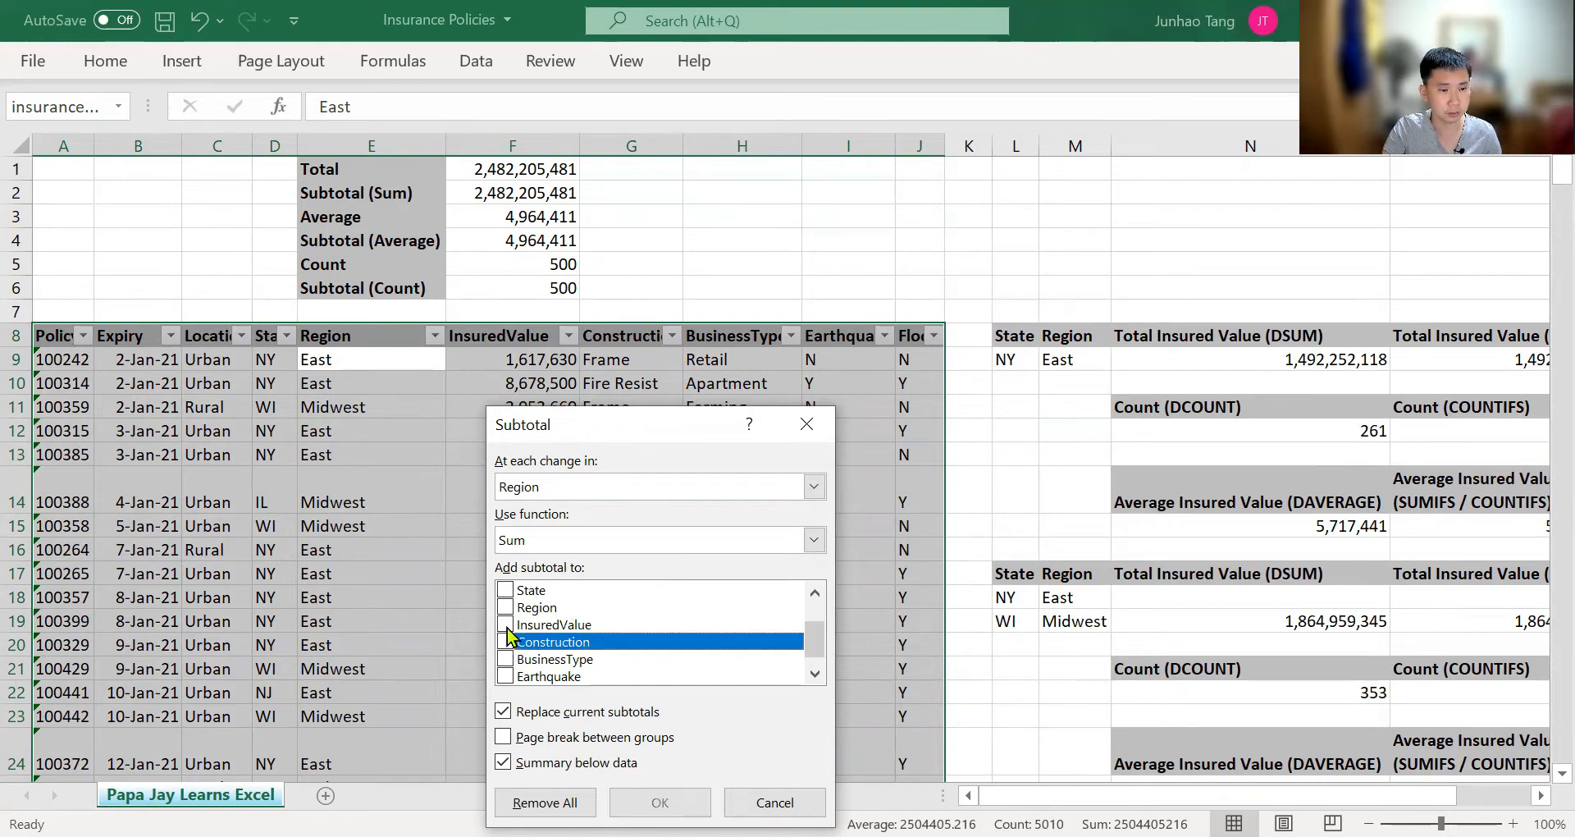
click(505, 625)
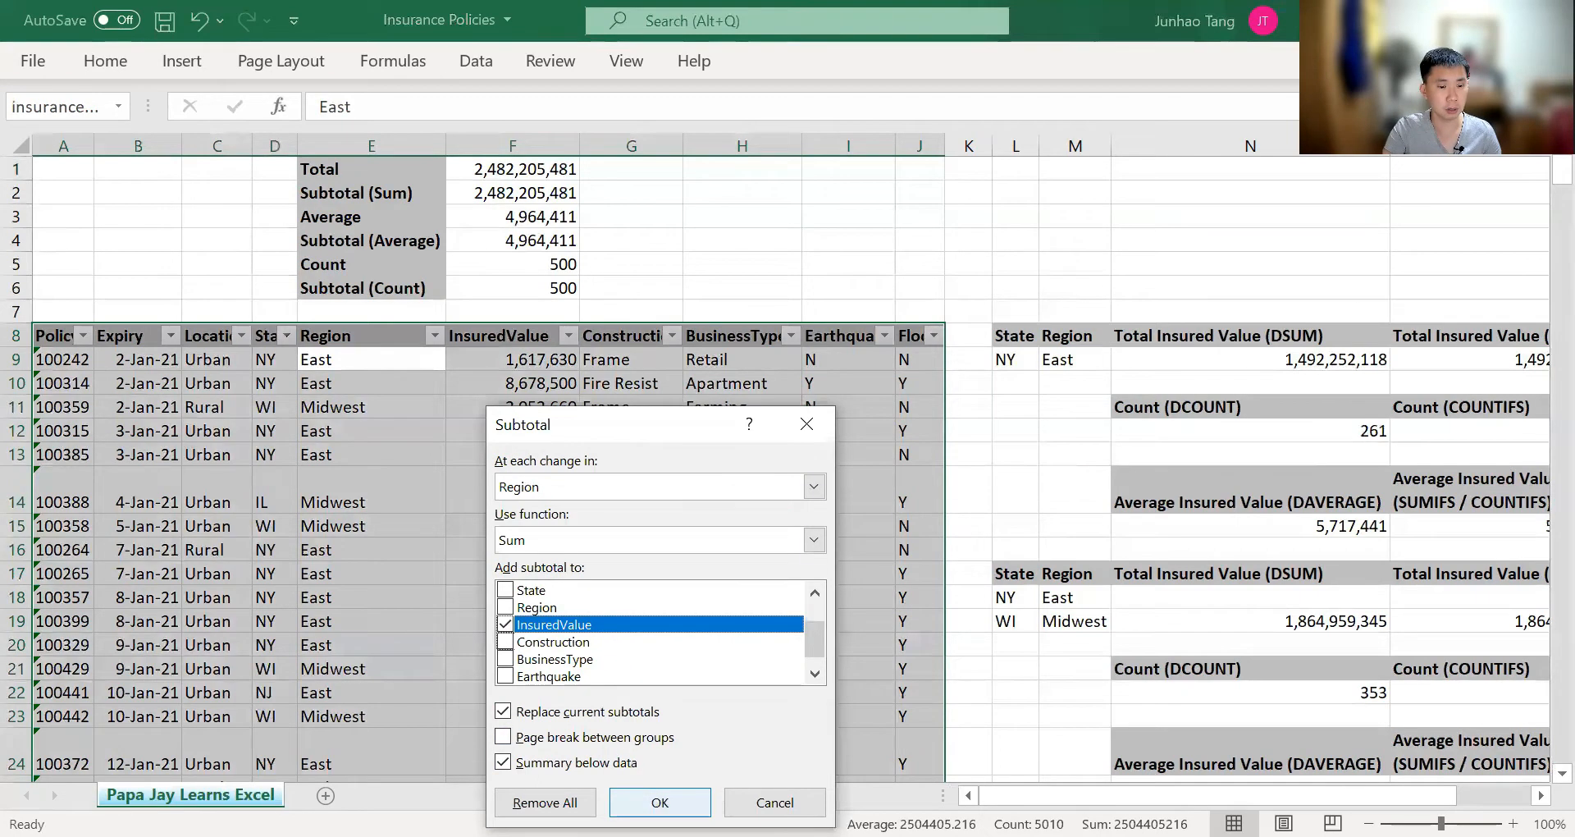
click(660, 802)
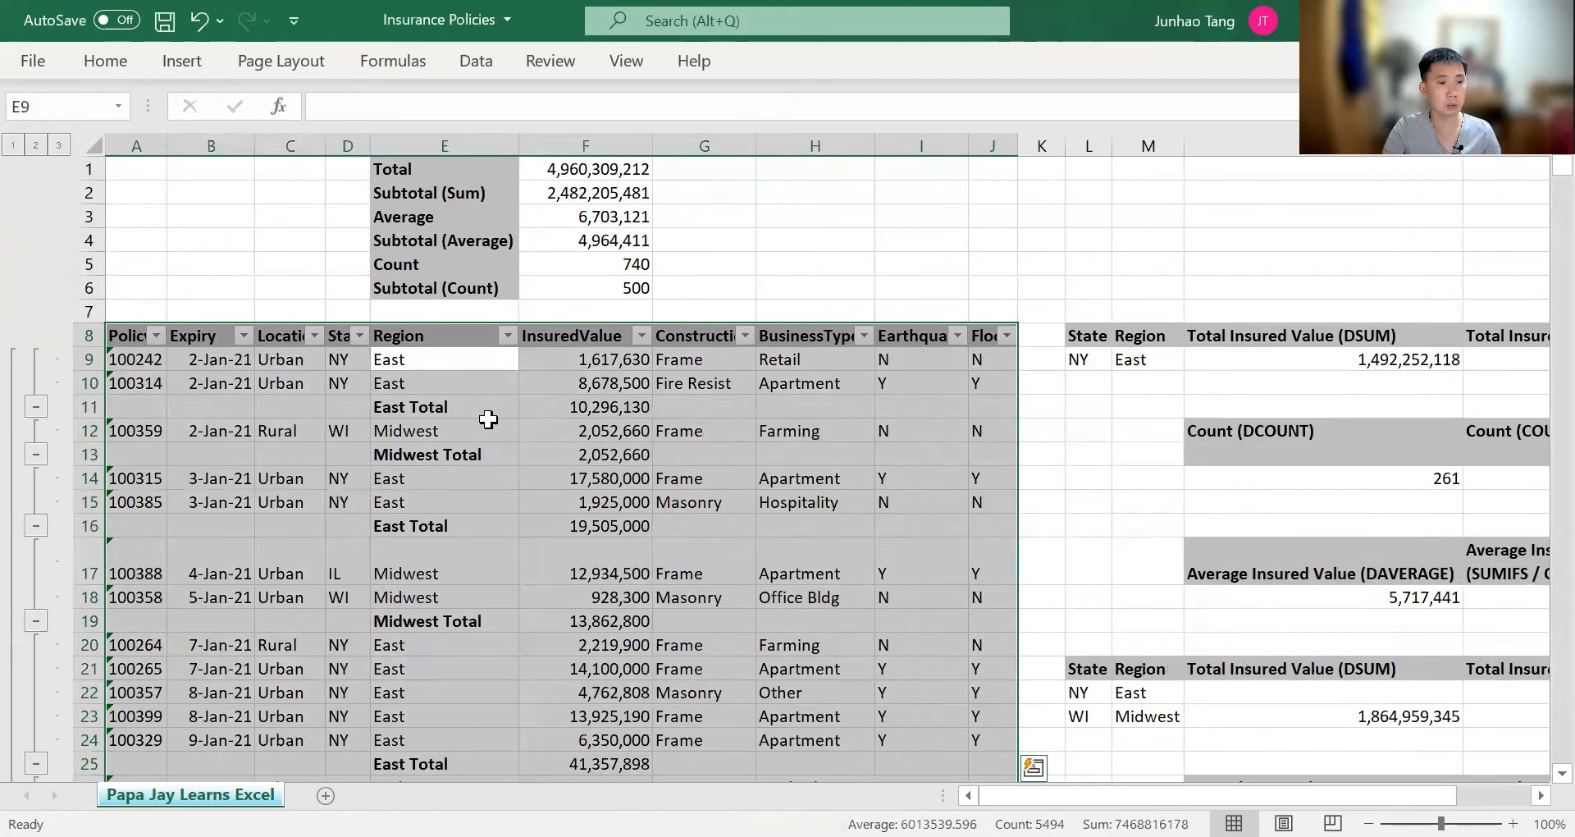
- Check the first East and Midwest total rows, undo the subtotals, and reselect the whole policy table
click(476, 408)
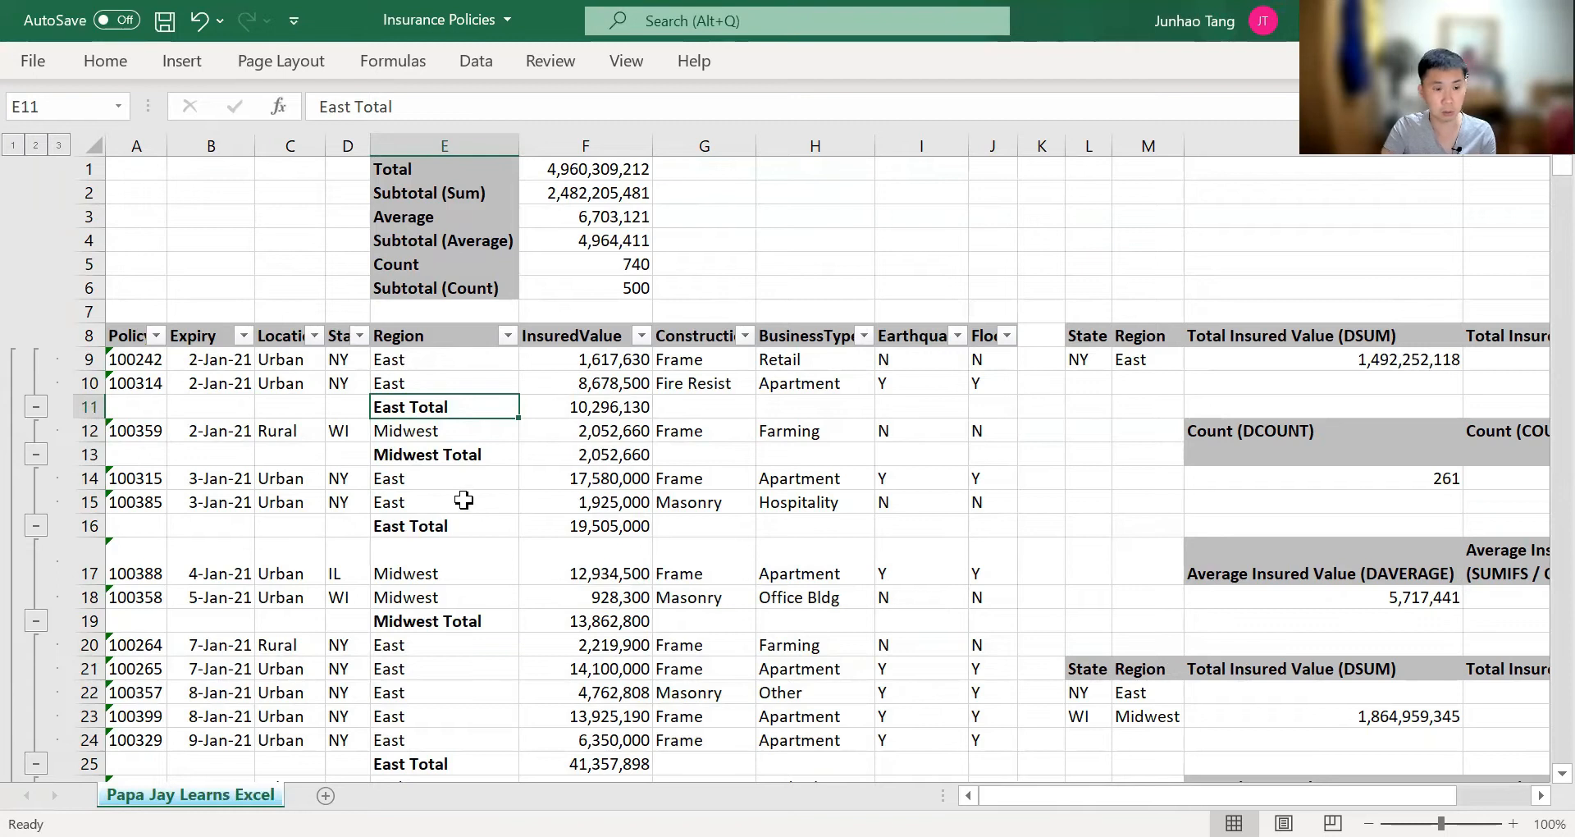
click(473, 461)
key(ctrl+a)
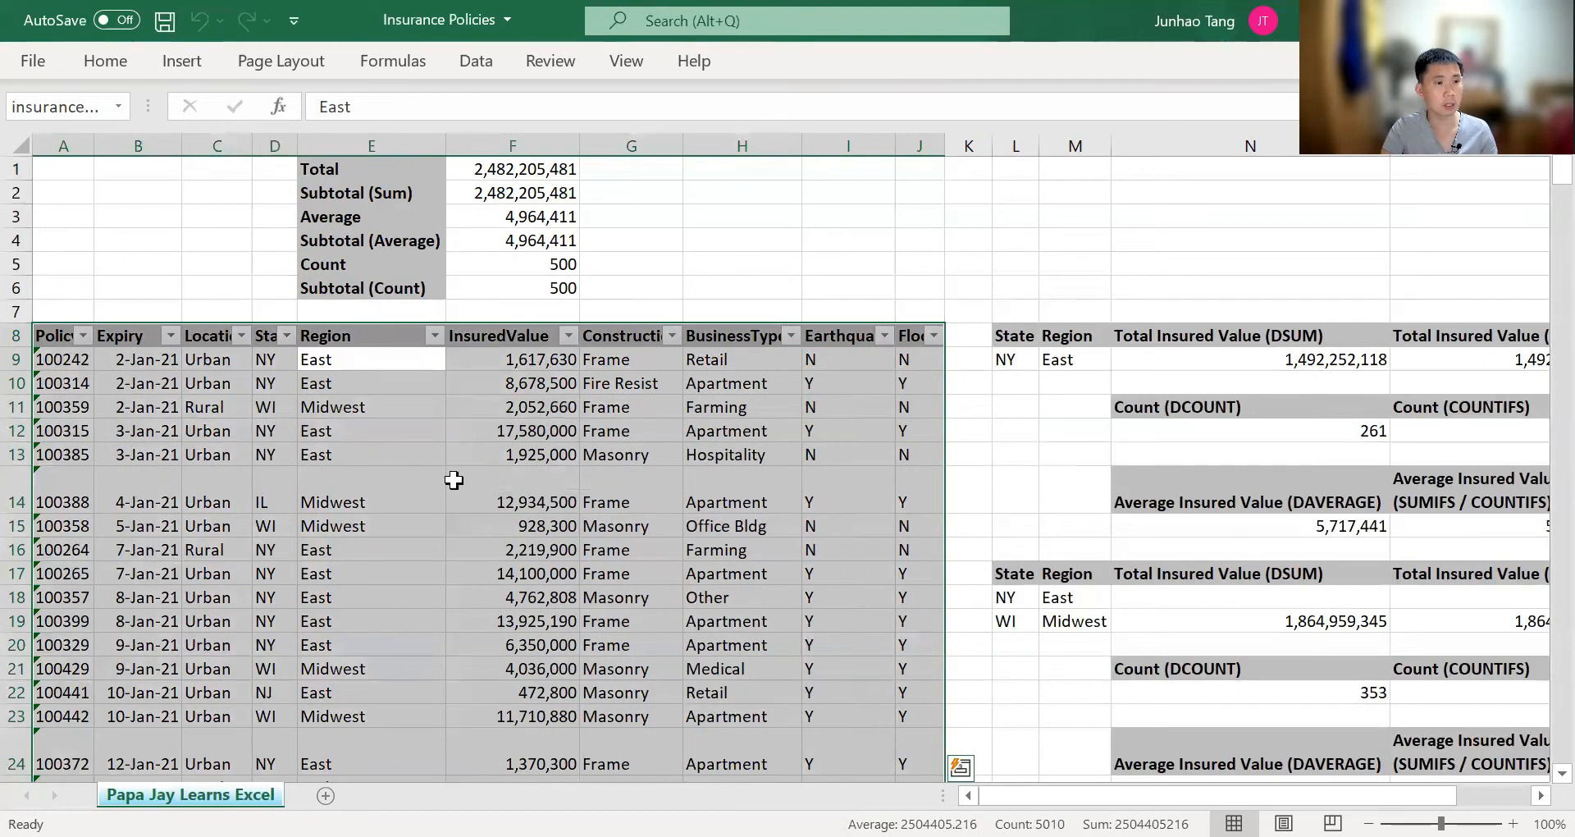
click(391, 478)
key(ctrl+a)
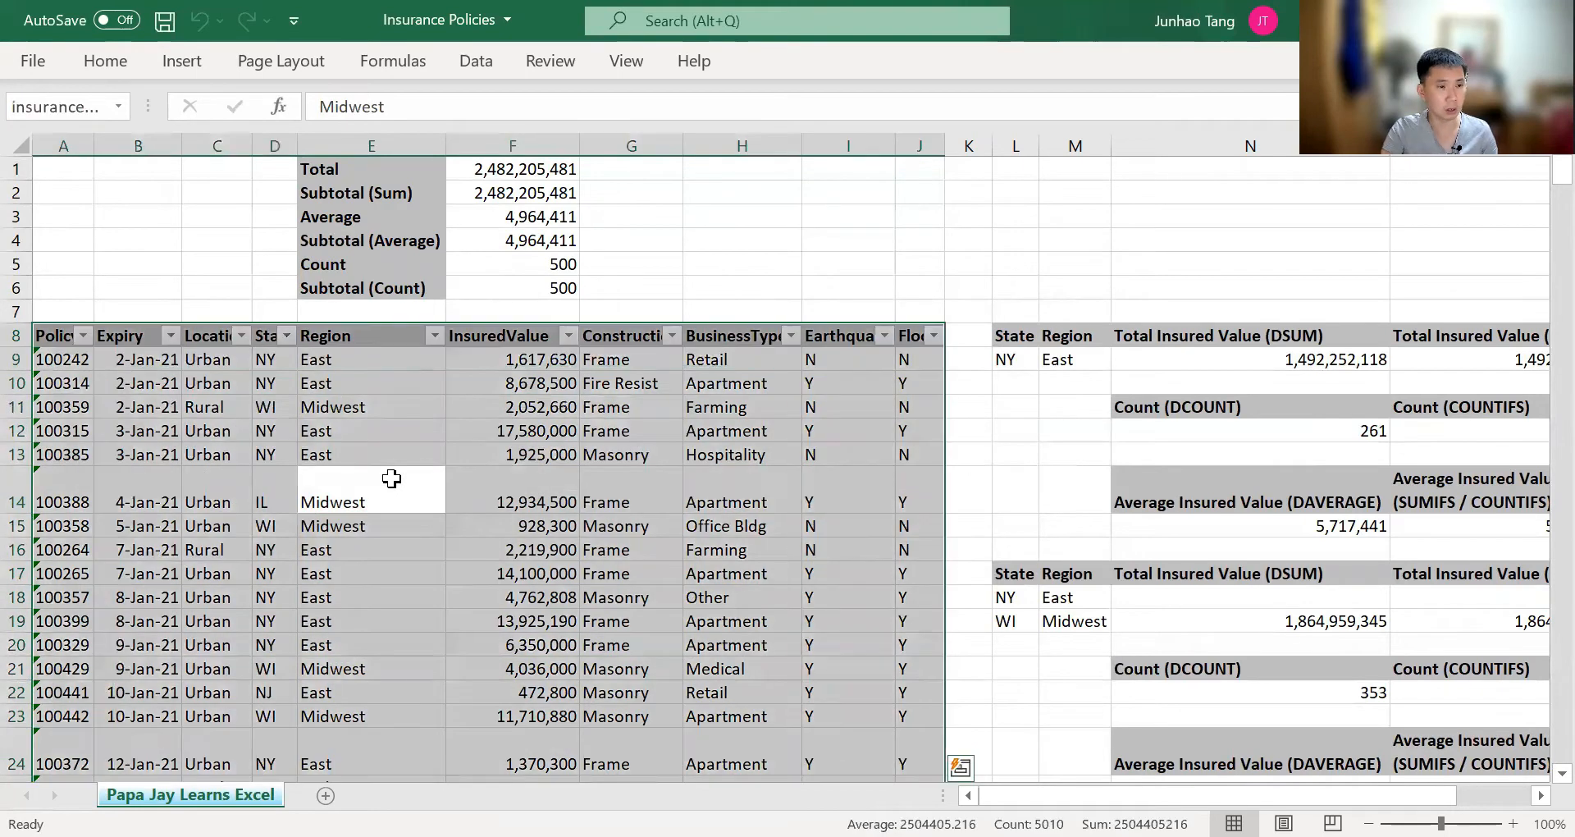
- Sort the policy table by the Region column from A to Z
click(387, 434)
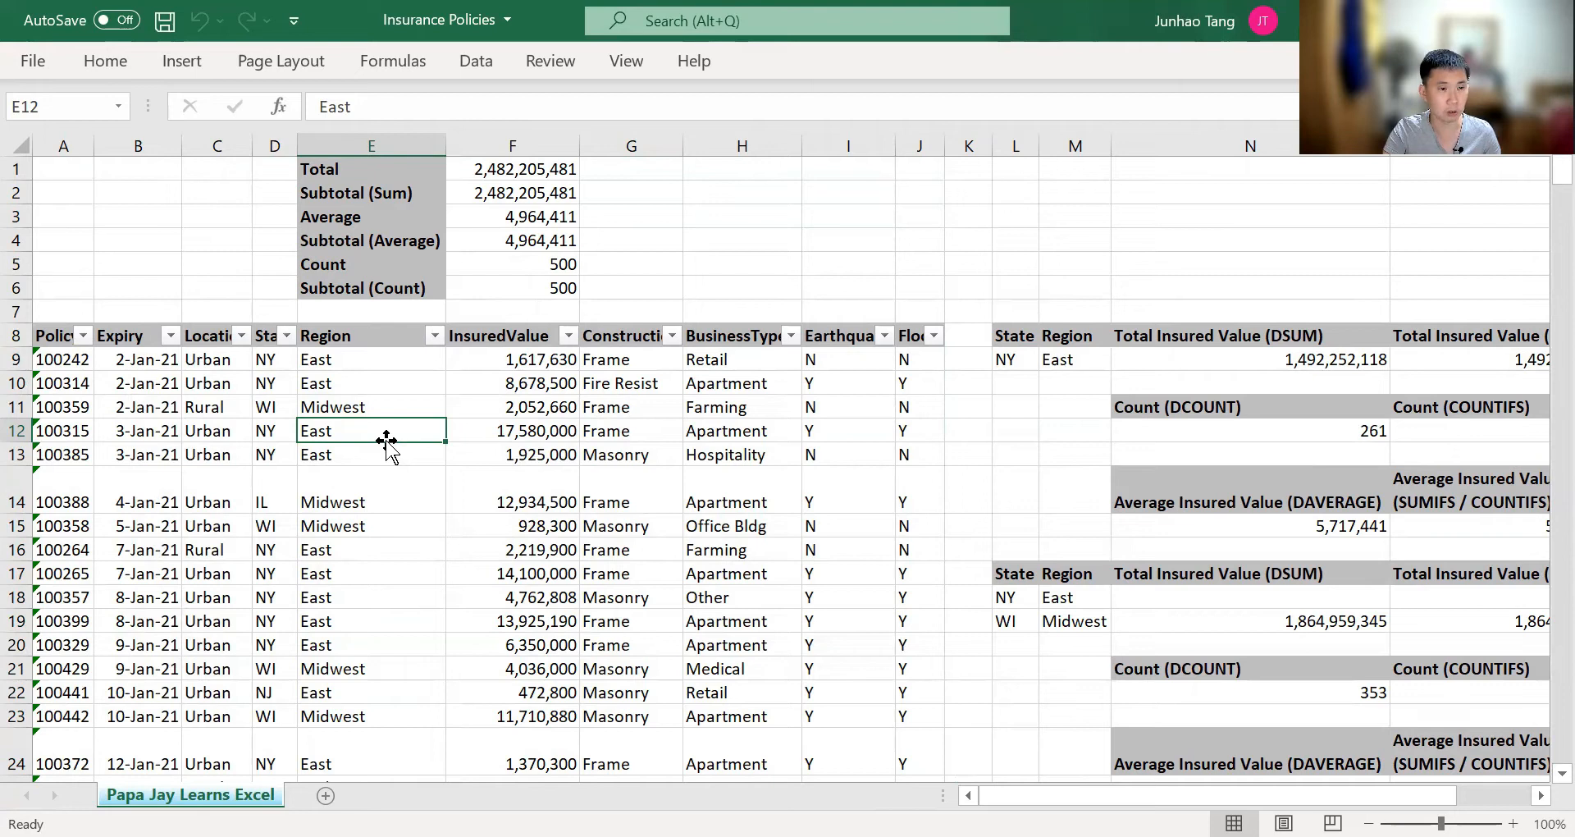
key(alt)
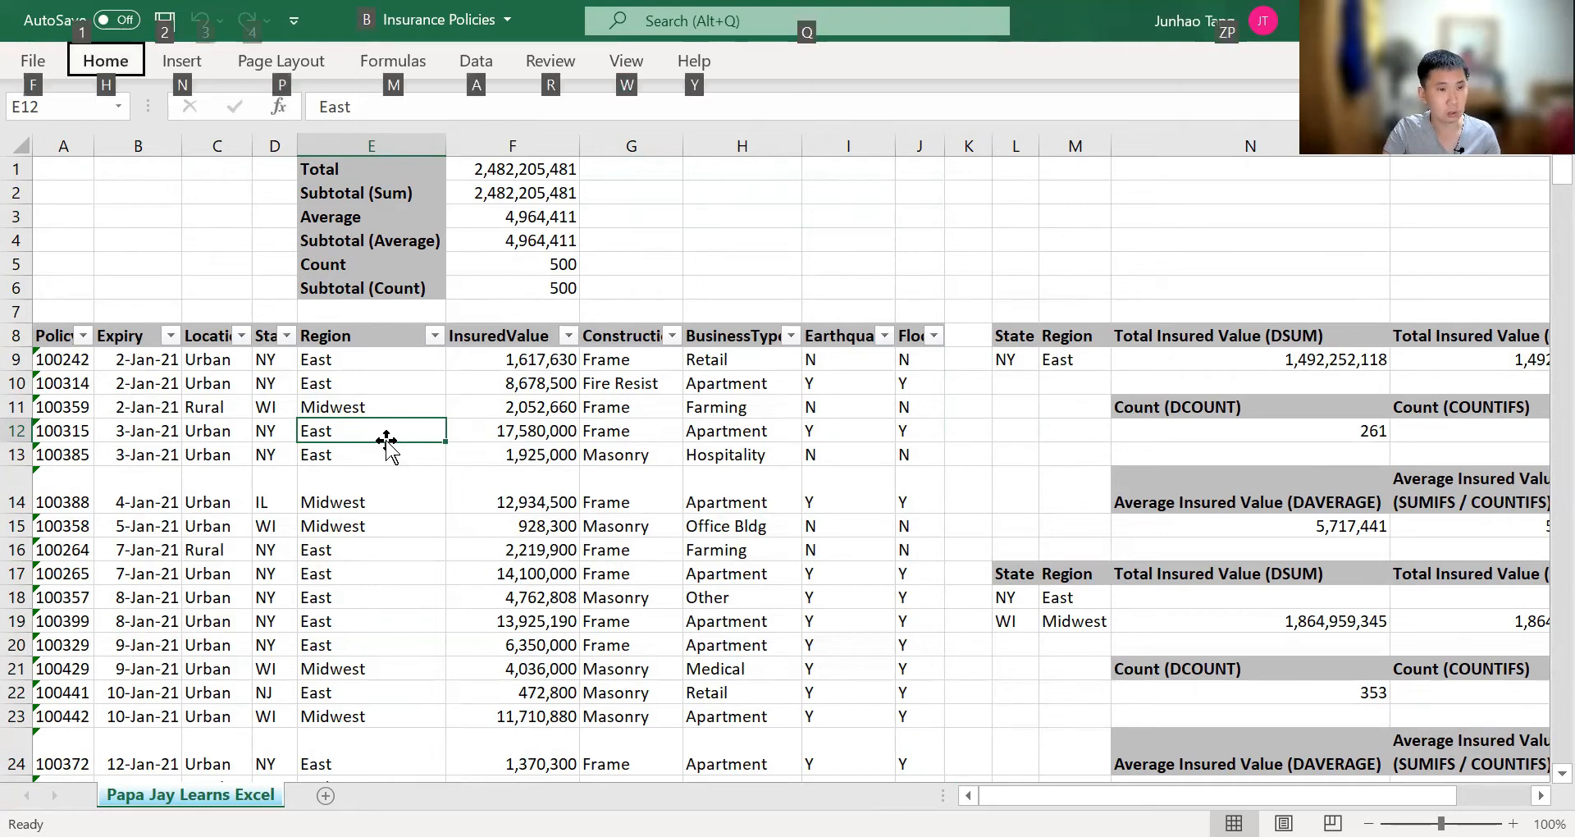
key(a)
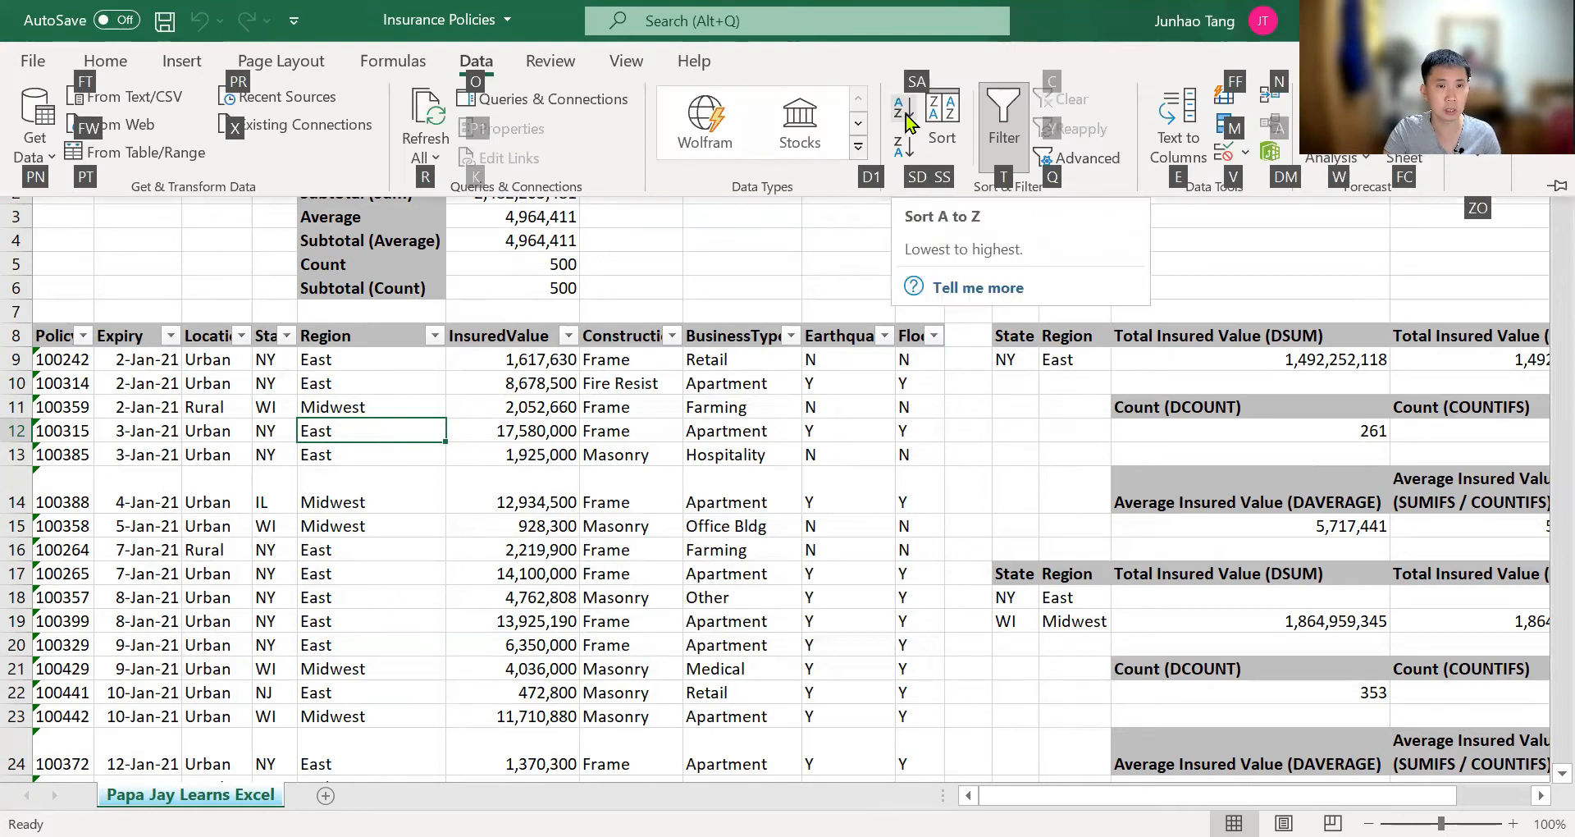
key(s)
key(a)
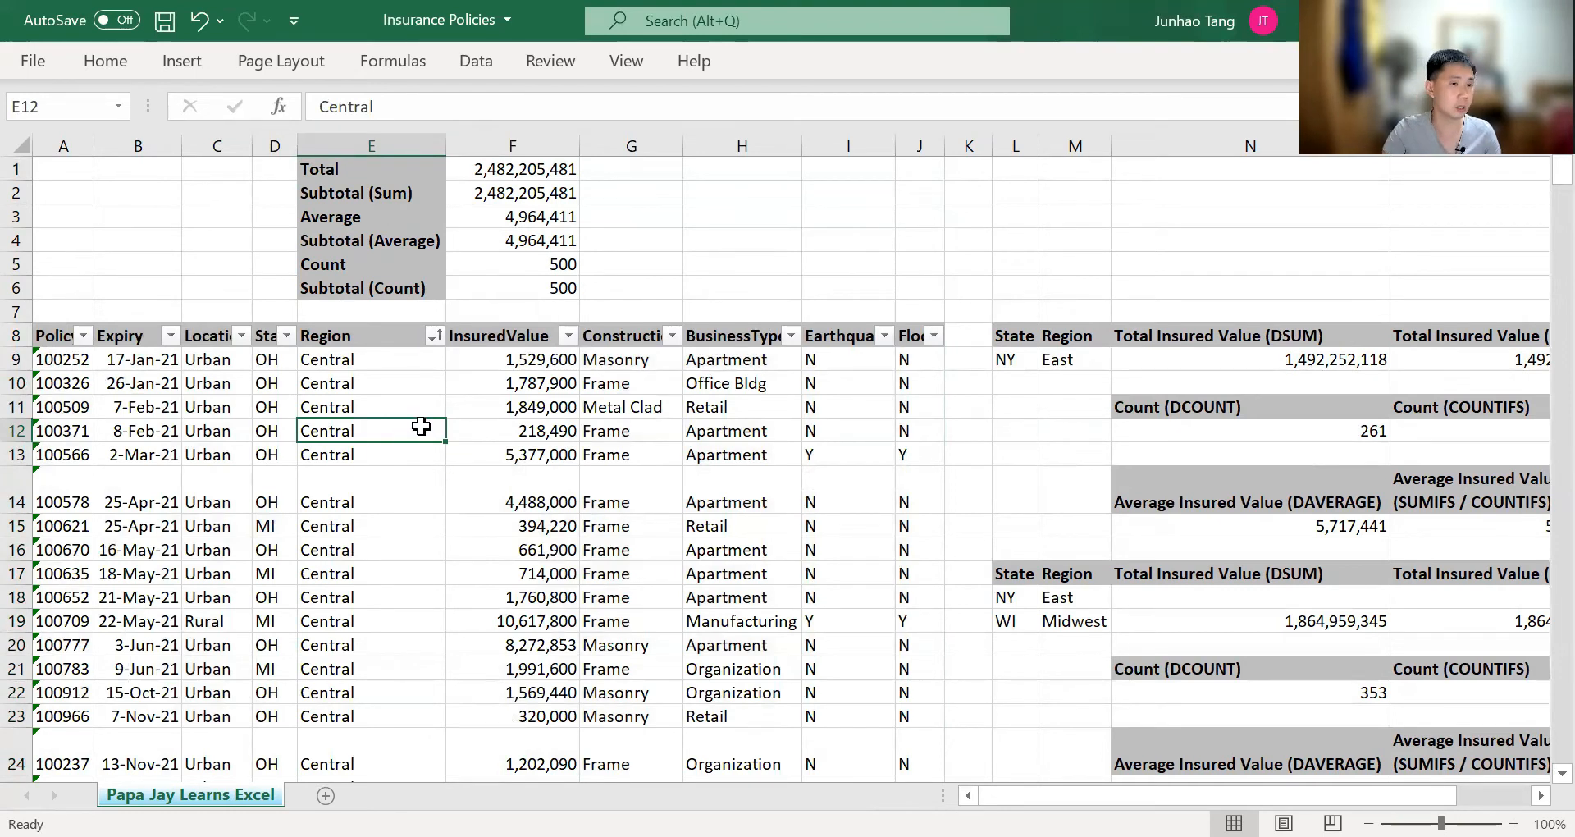
- Review the region choices in the Region column's filter and close it without changing anything
key(Up)
key(Up)
key(Up)
key(Up)
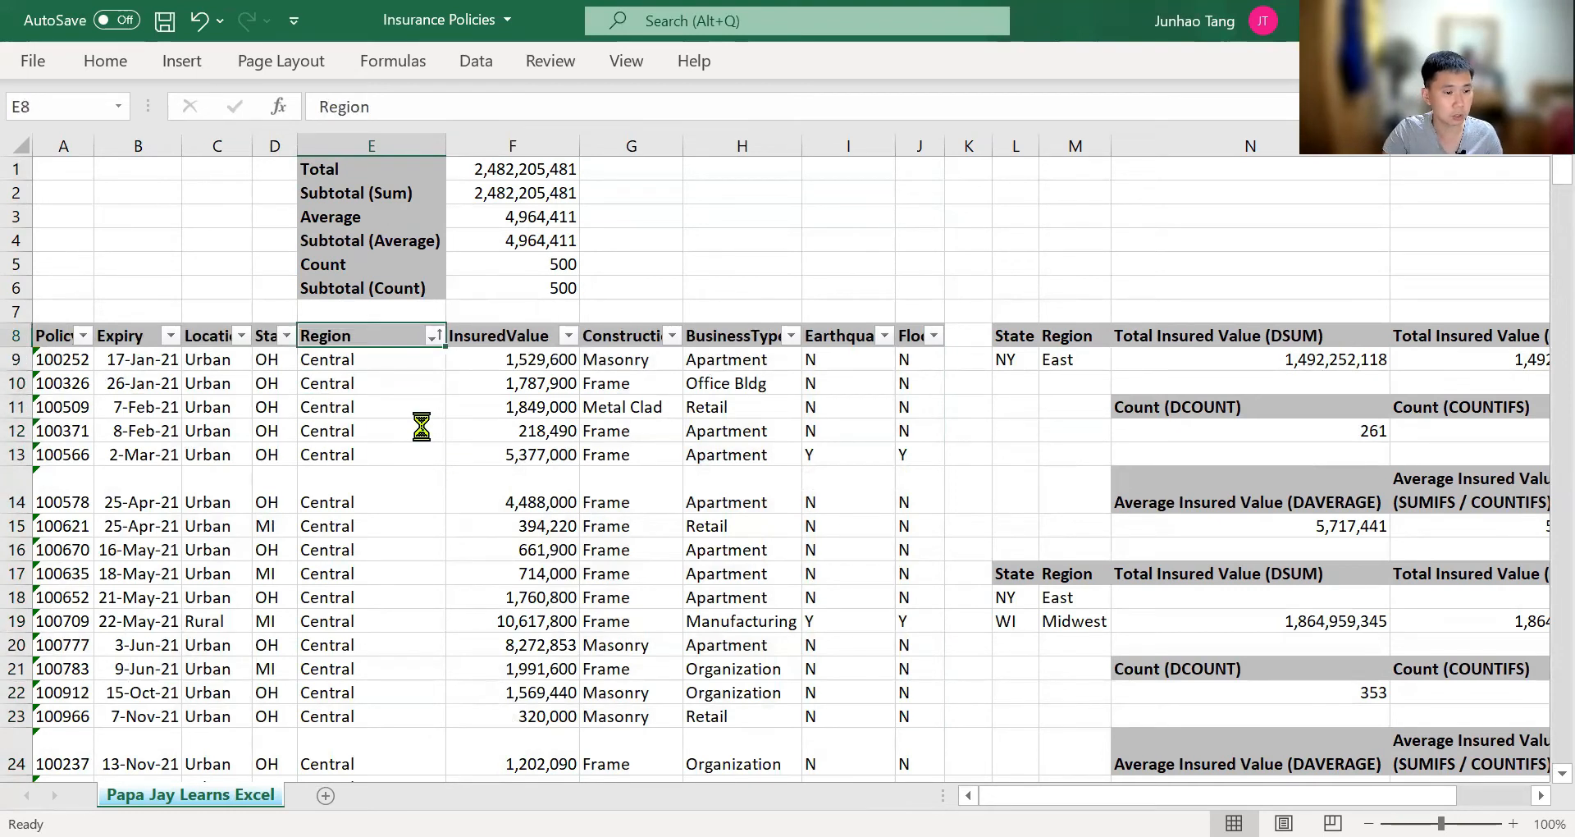
key(alt+Down)
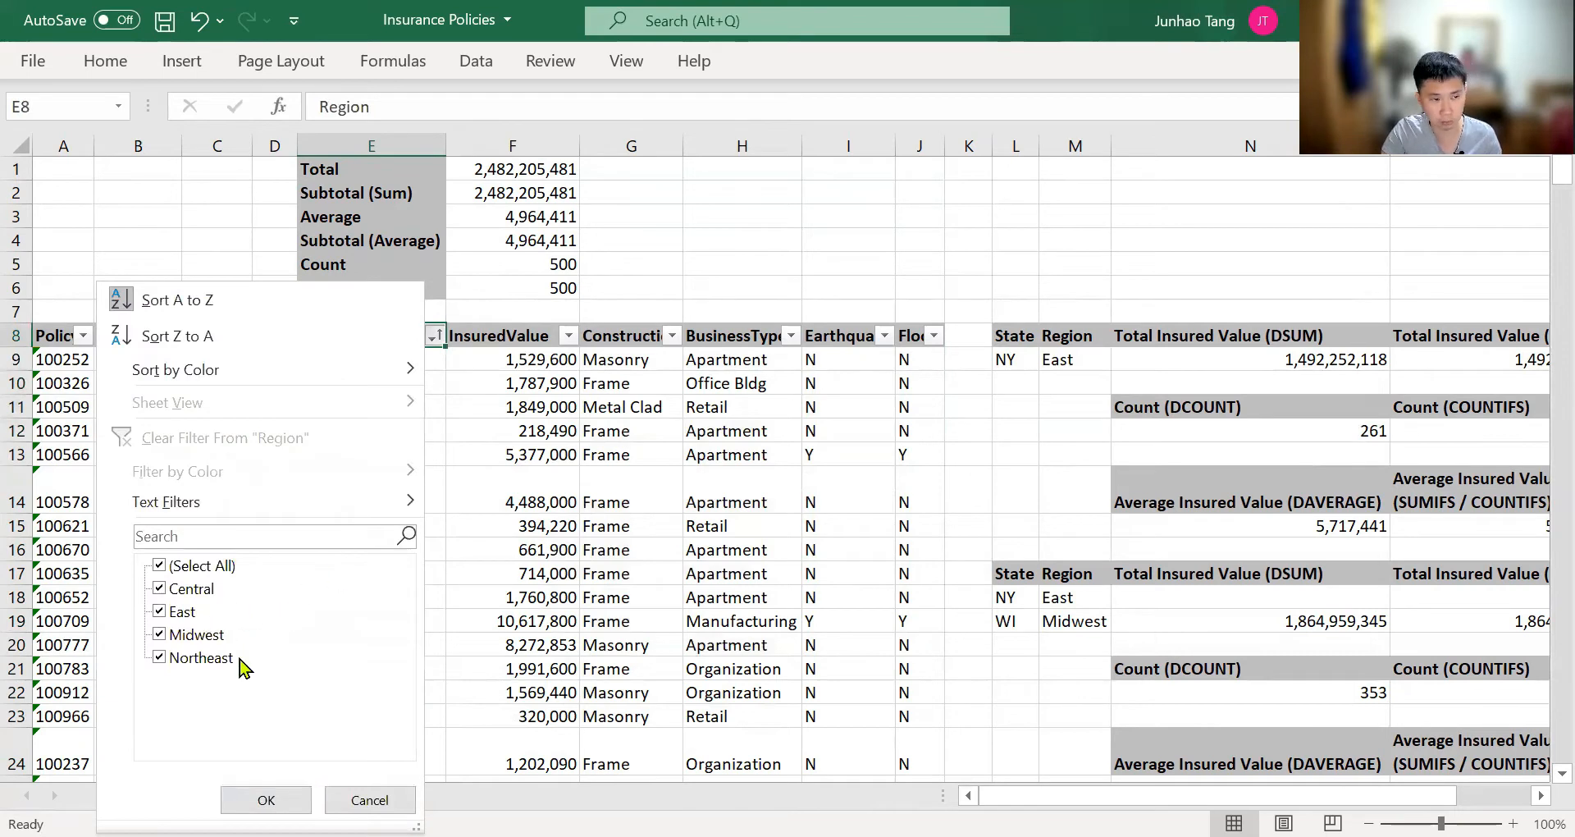
key(Escape)
- Select the whole sorted policy table and add Sum subtotals of InsuredValue at each change in Region
click(427, 386)
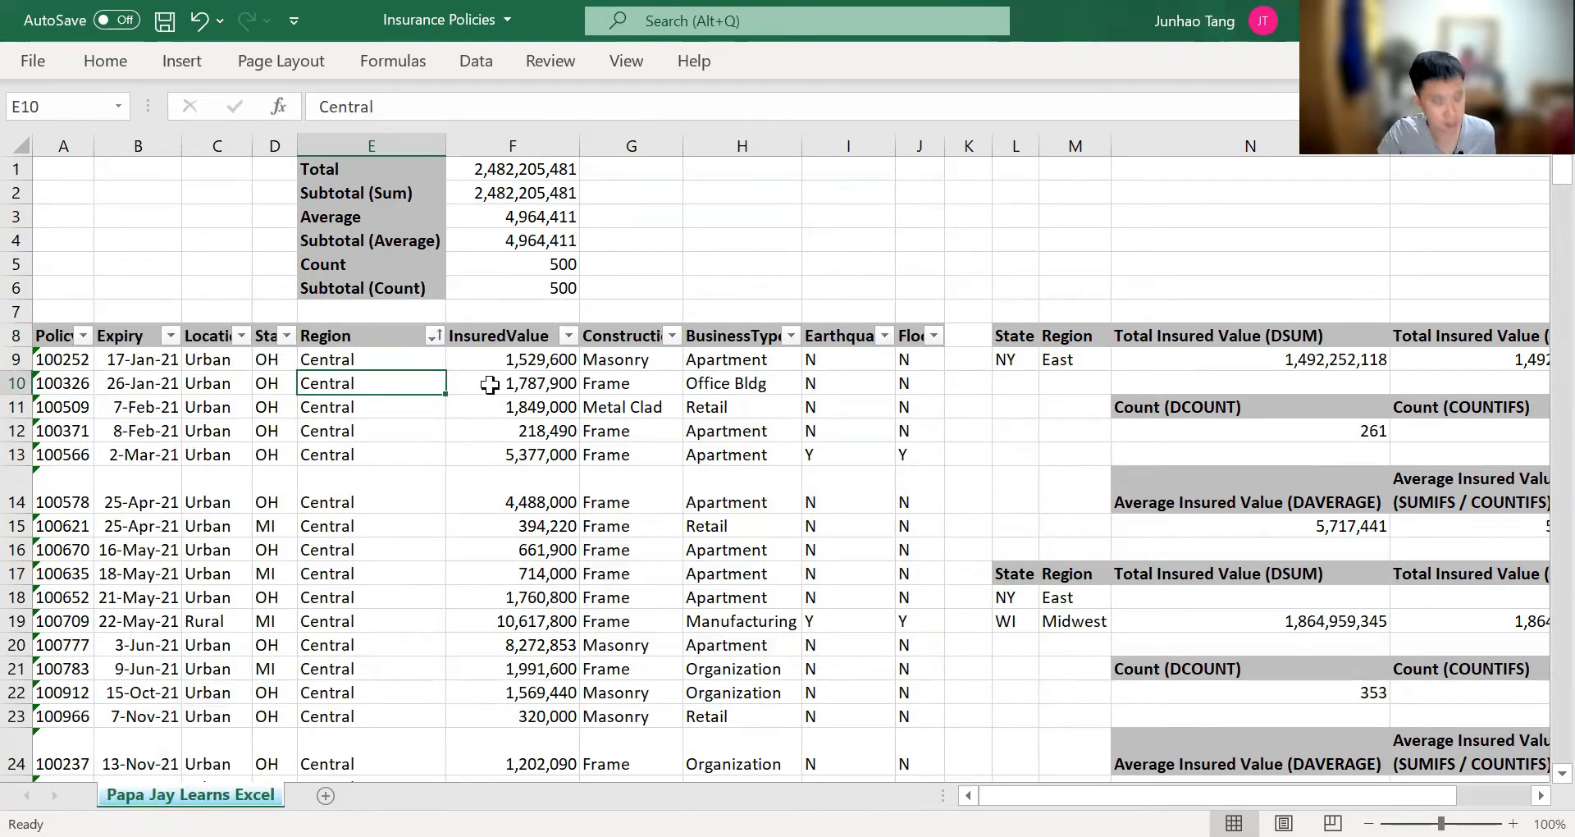
key(ctrl+a)
key(ctrl+a)
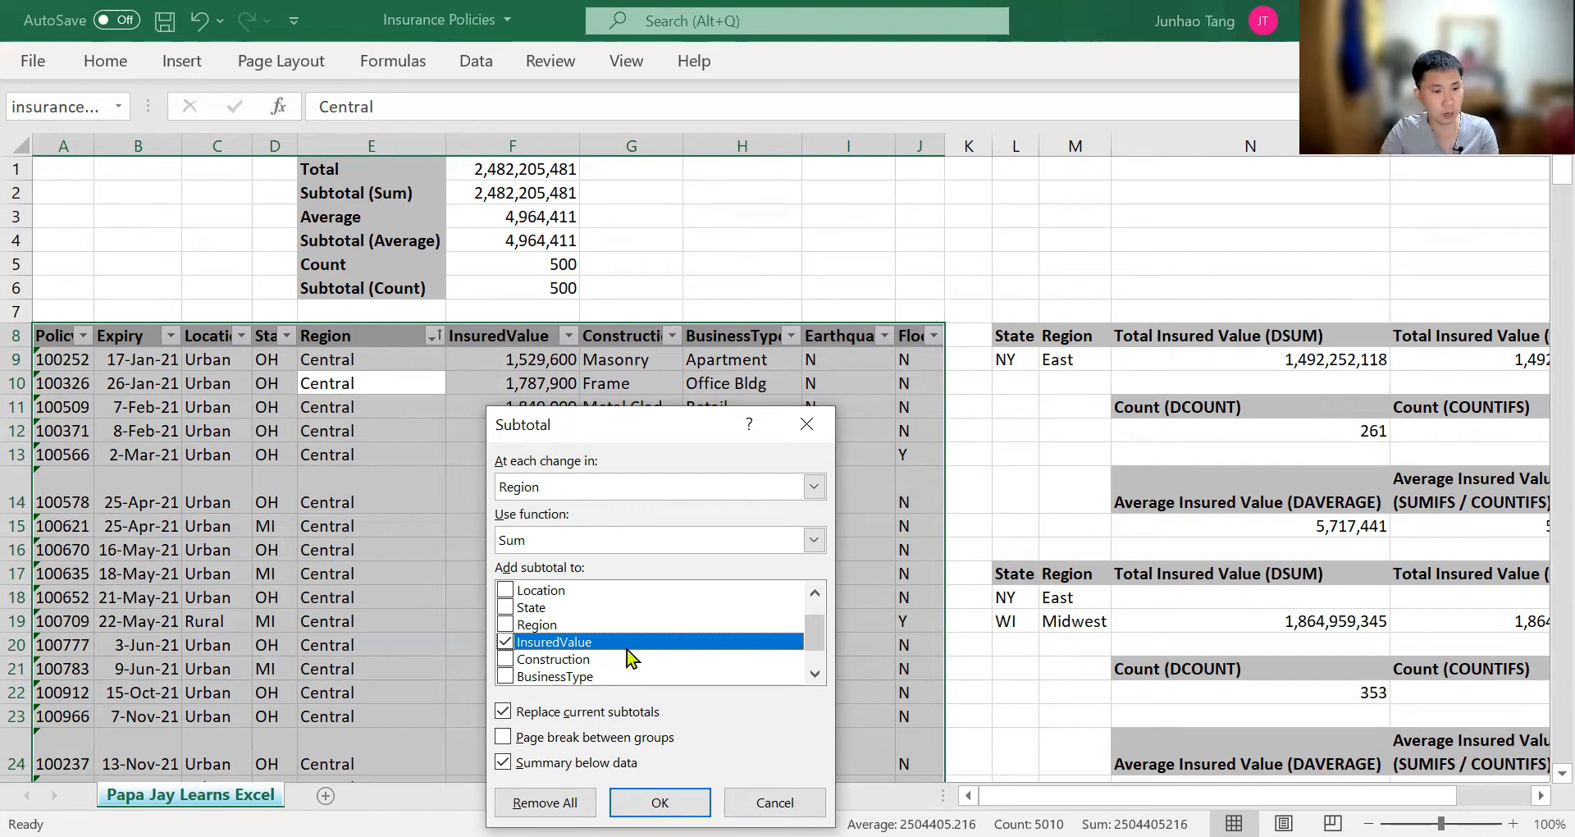
key(Return)
- Find the Central Total row beneath the Central policies and compare it with the summary figures above the table
click(611, 489)
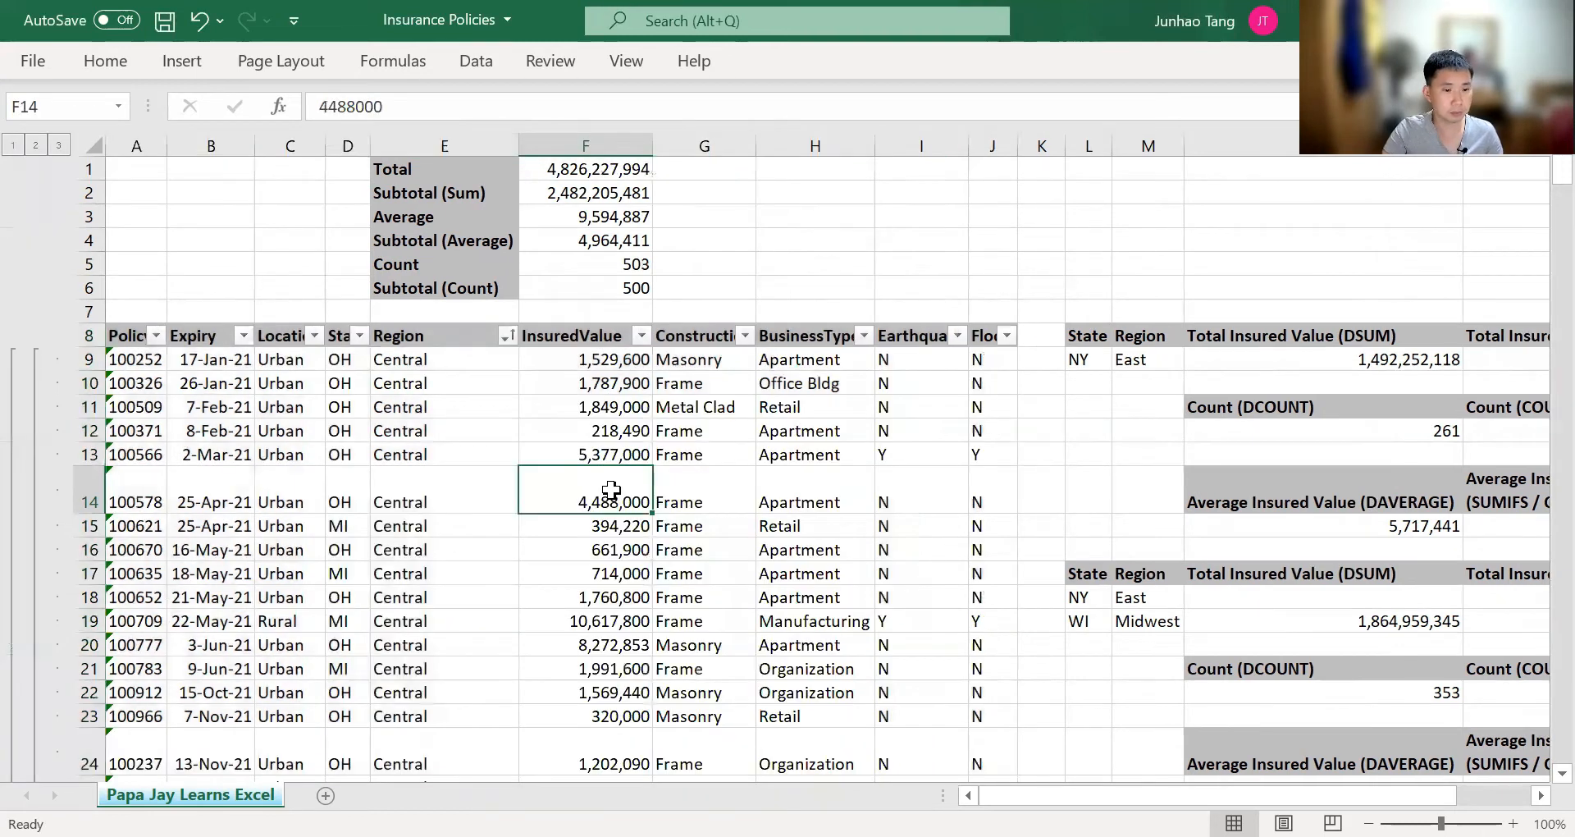
scroll(611, 490, down, 7)
scroll(611, 490, up, 3)
drag(512, 615, 574, 620)
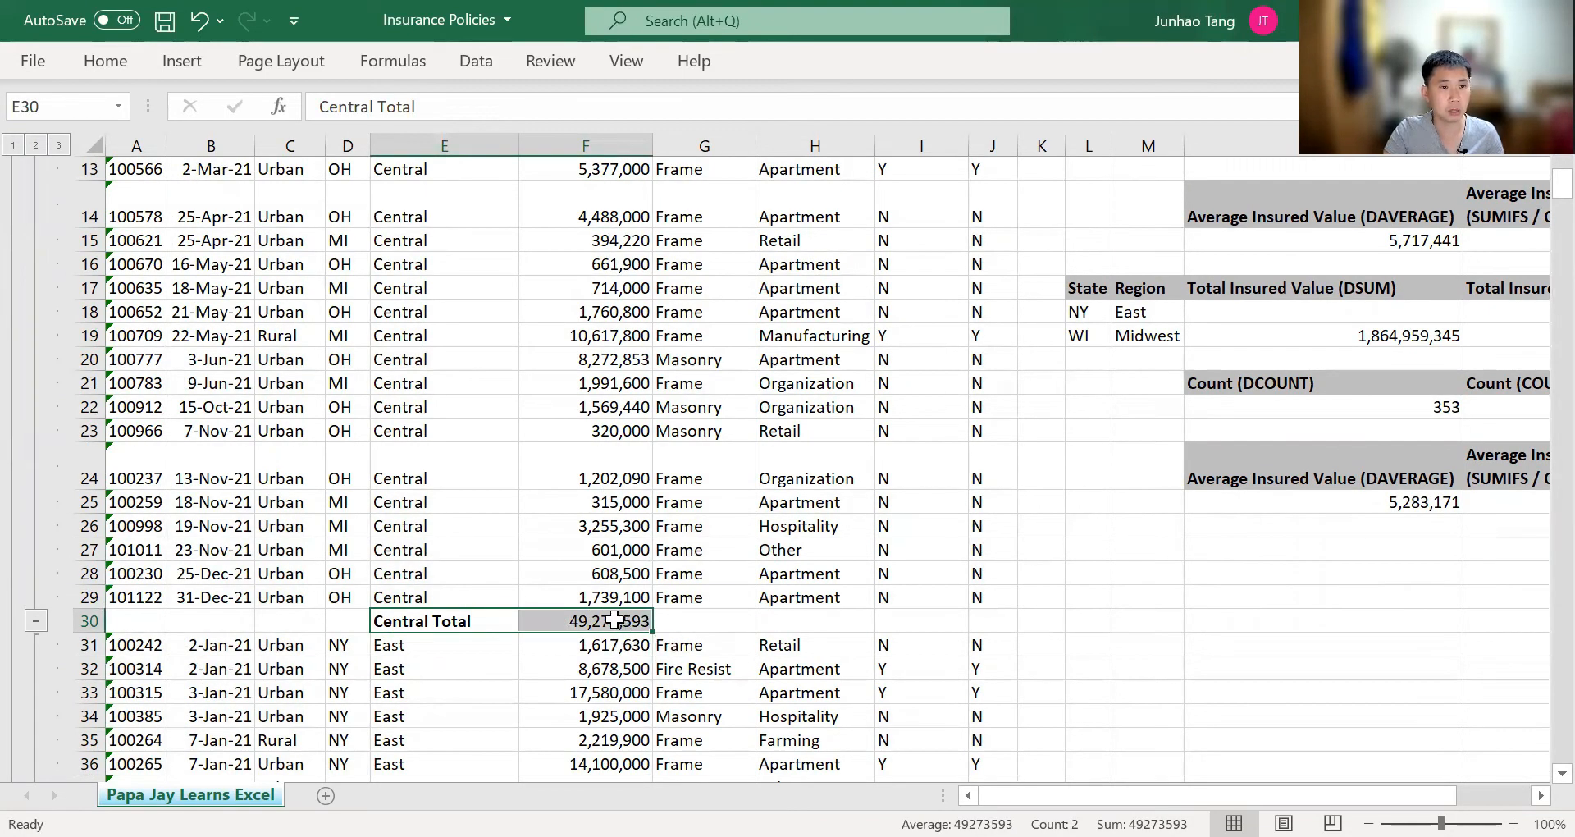
scroll(582, 246, up, 4)
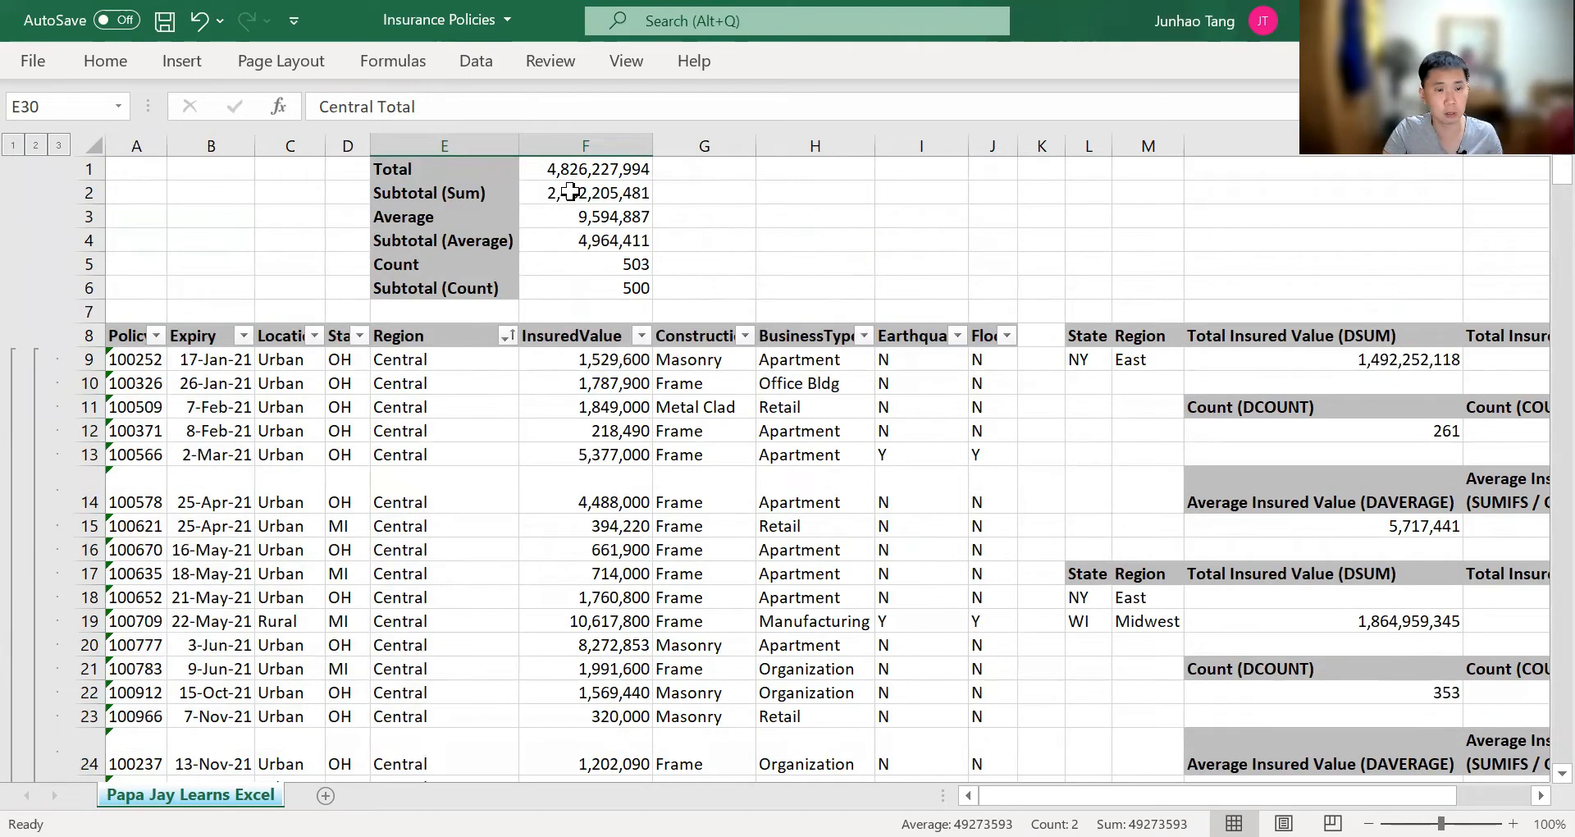
scroll(595, 450, down, 5)
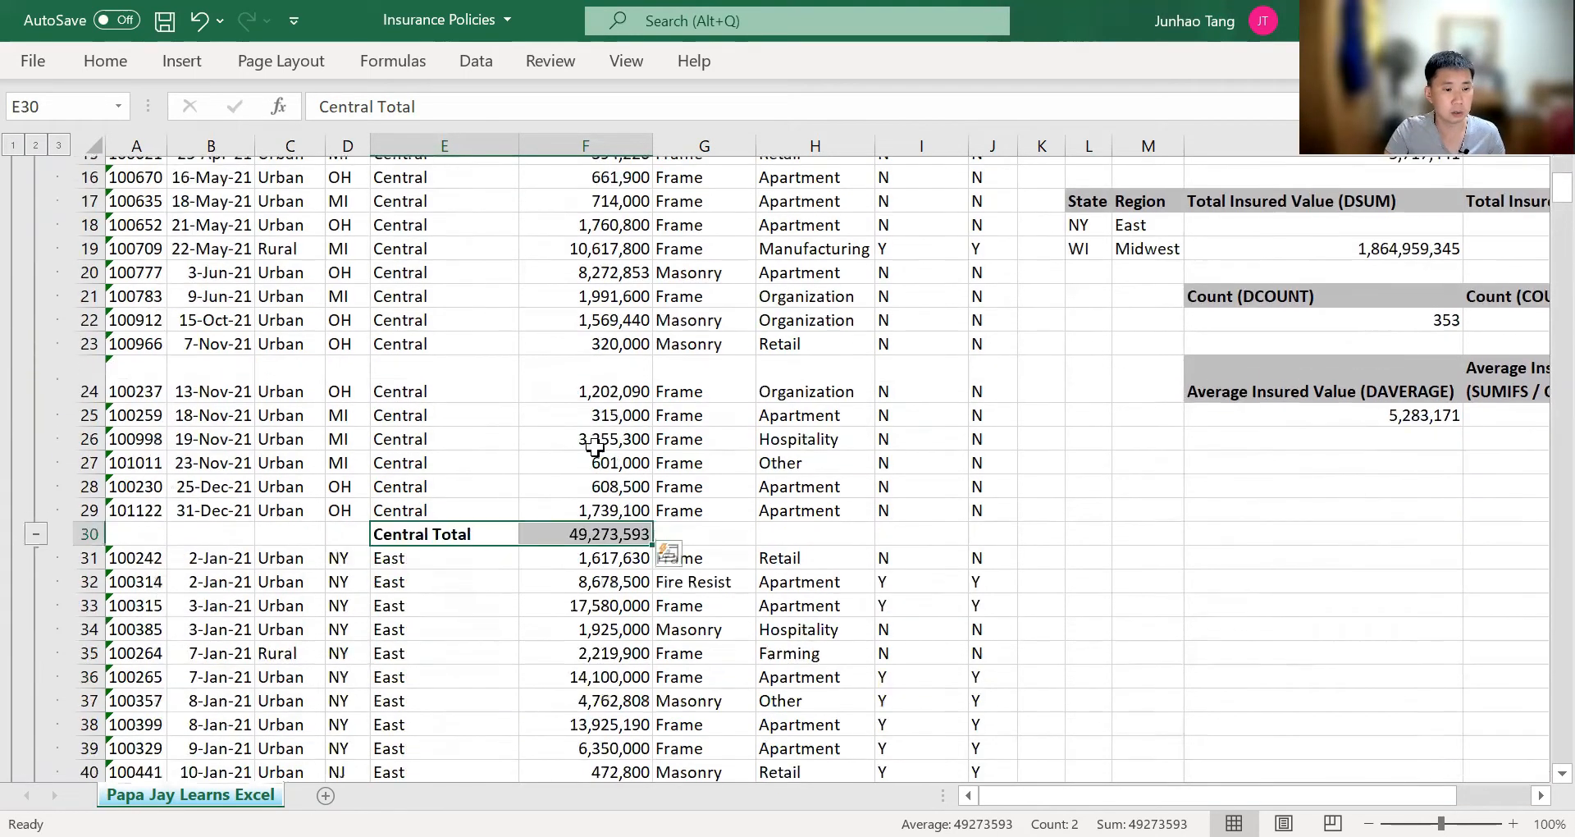
scroll(540, 490, up, 1)
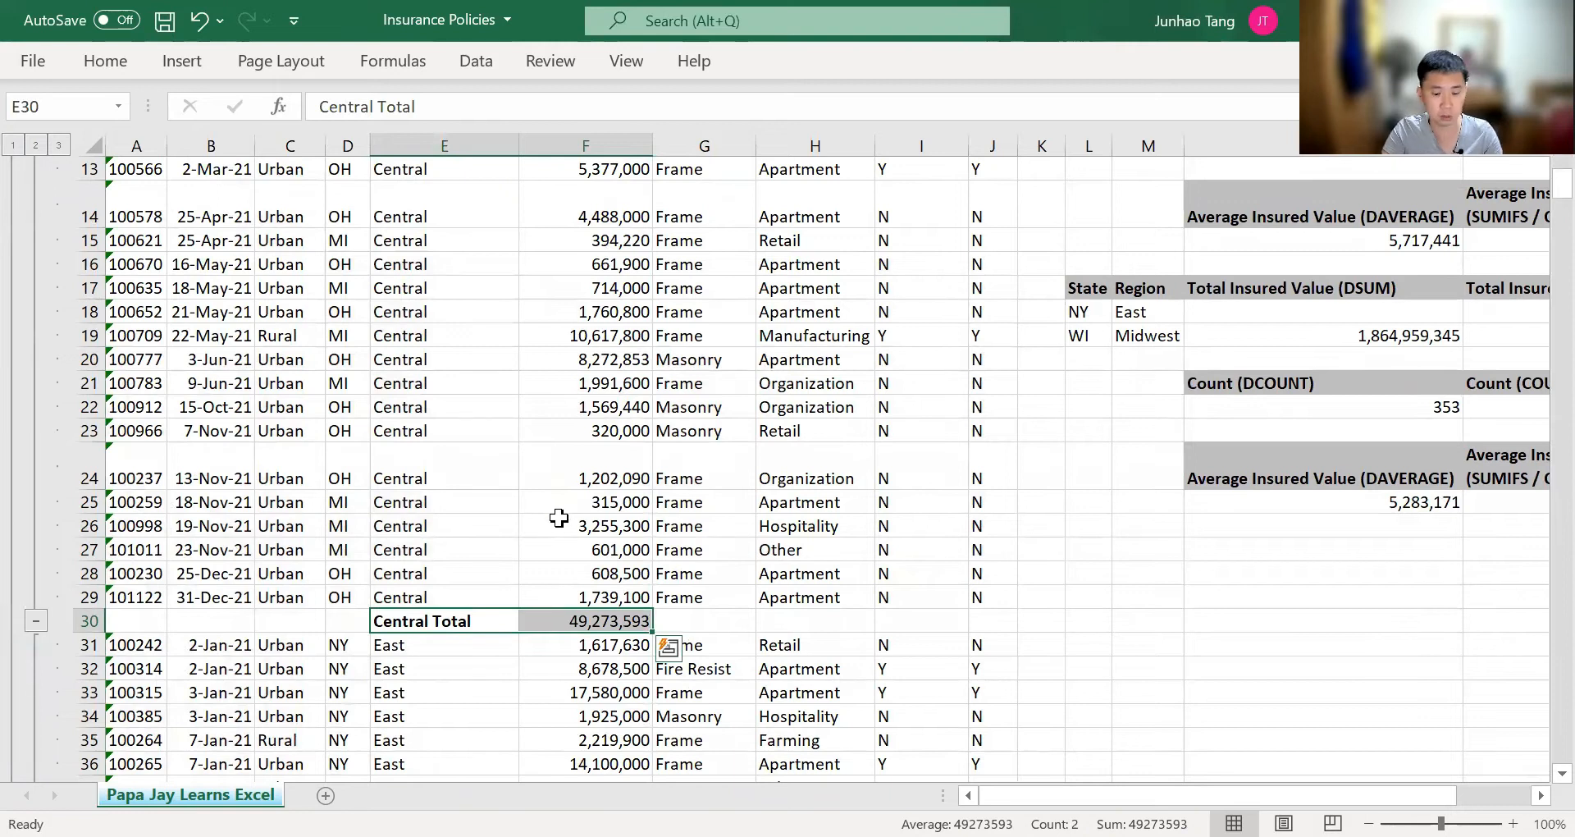
- Inspect the SUBTOTAL formula and its range in the Central Total's InsuredValue cell
click(584, 619)
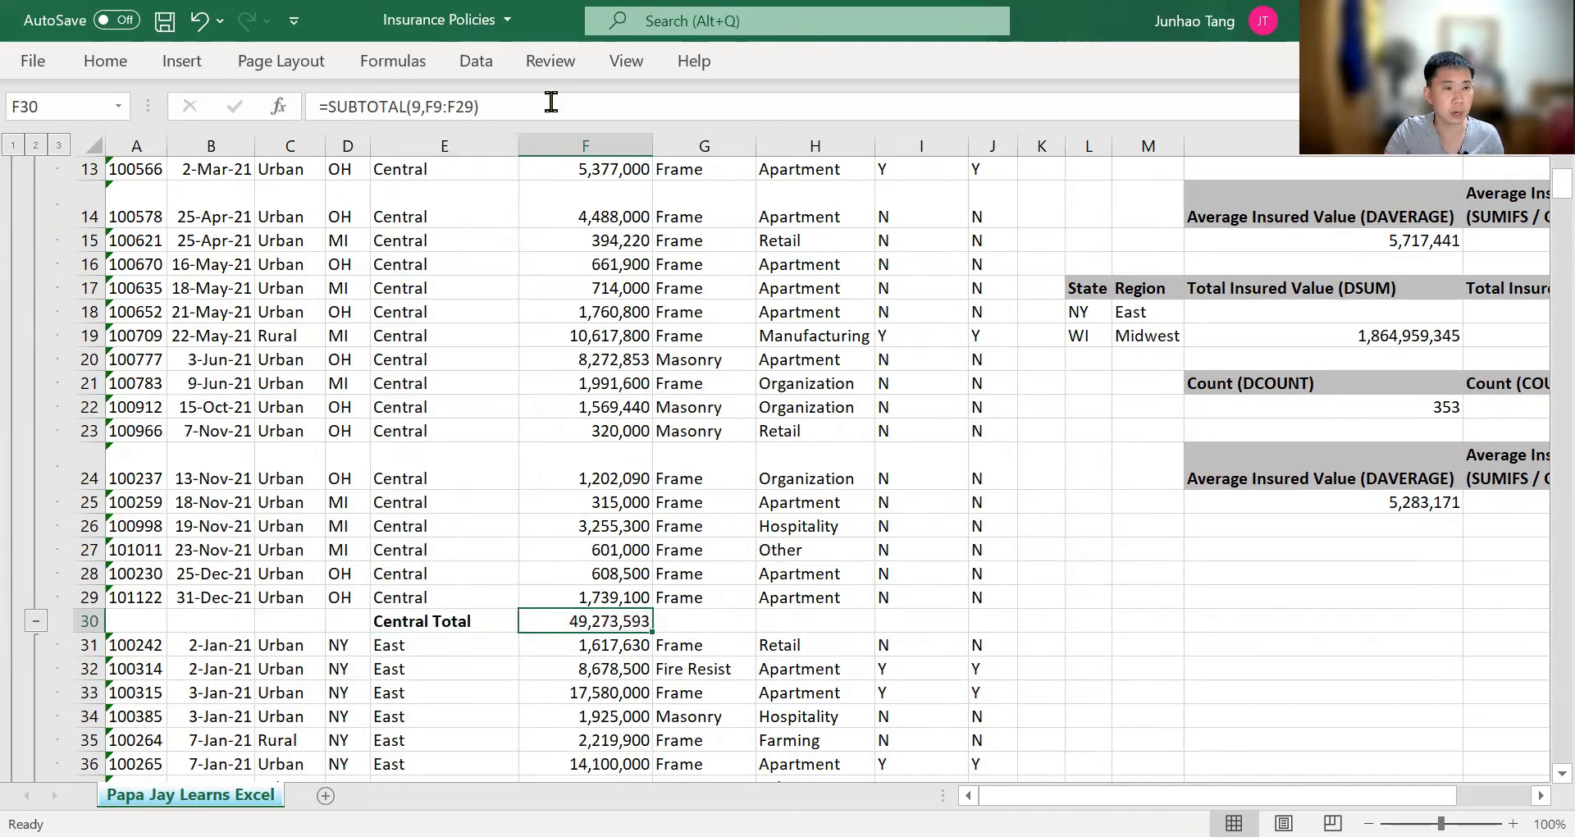
click(519, 105)
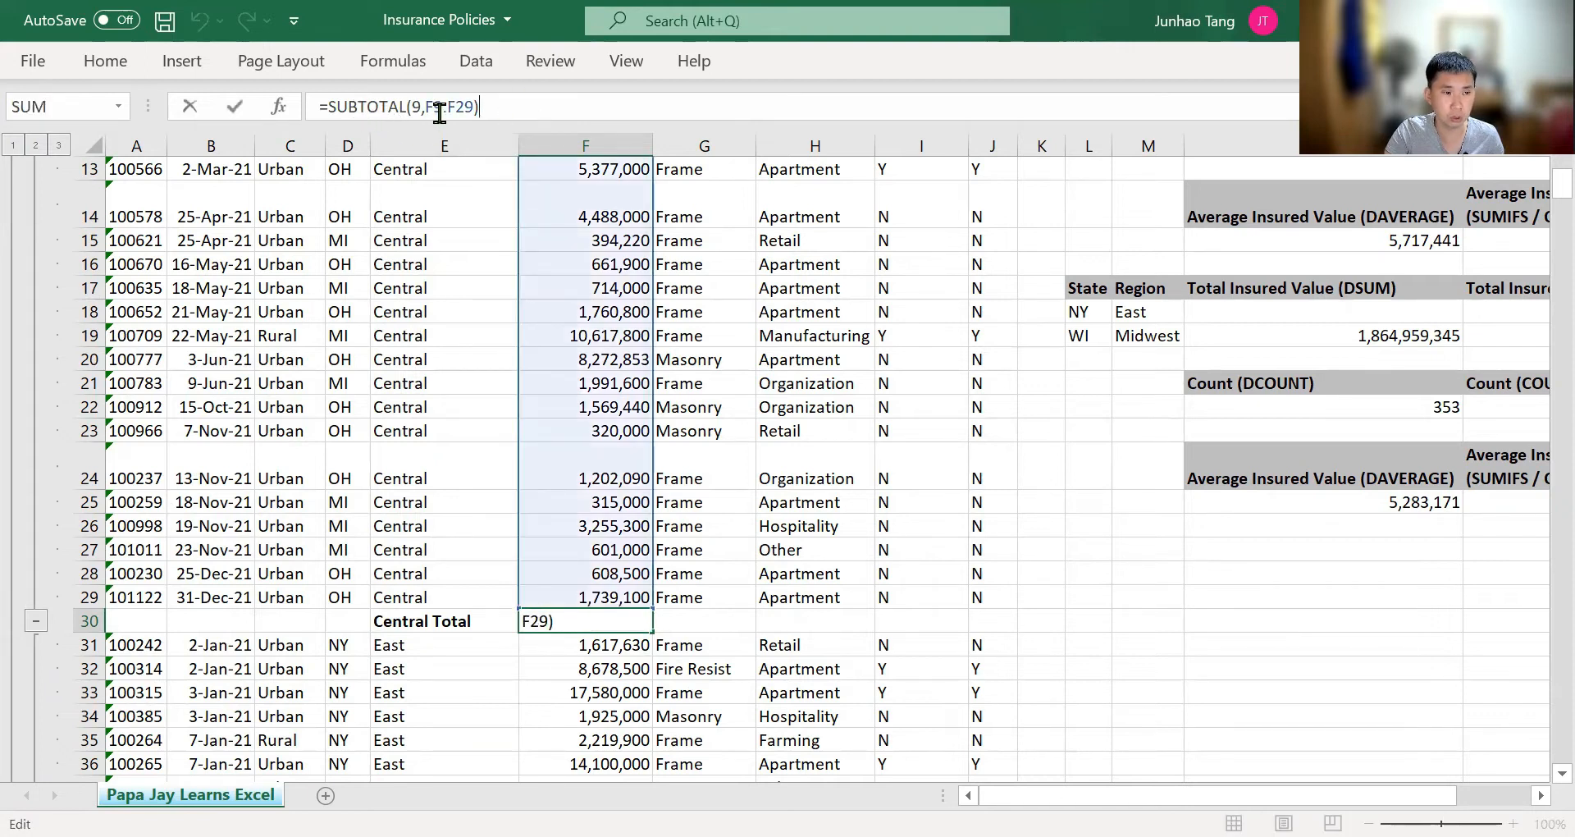
click(644, 615)
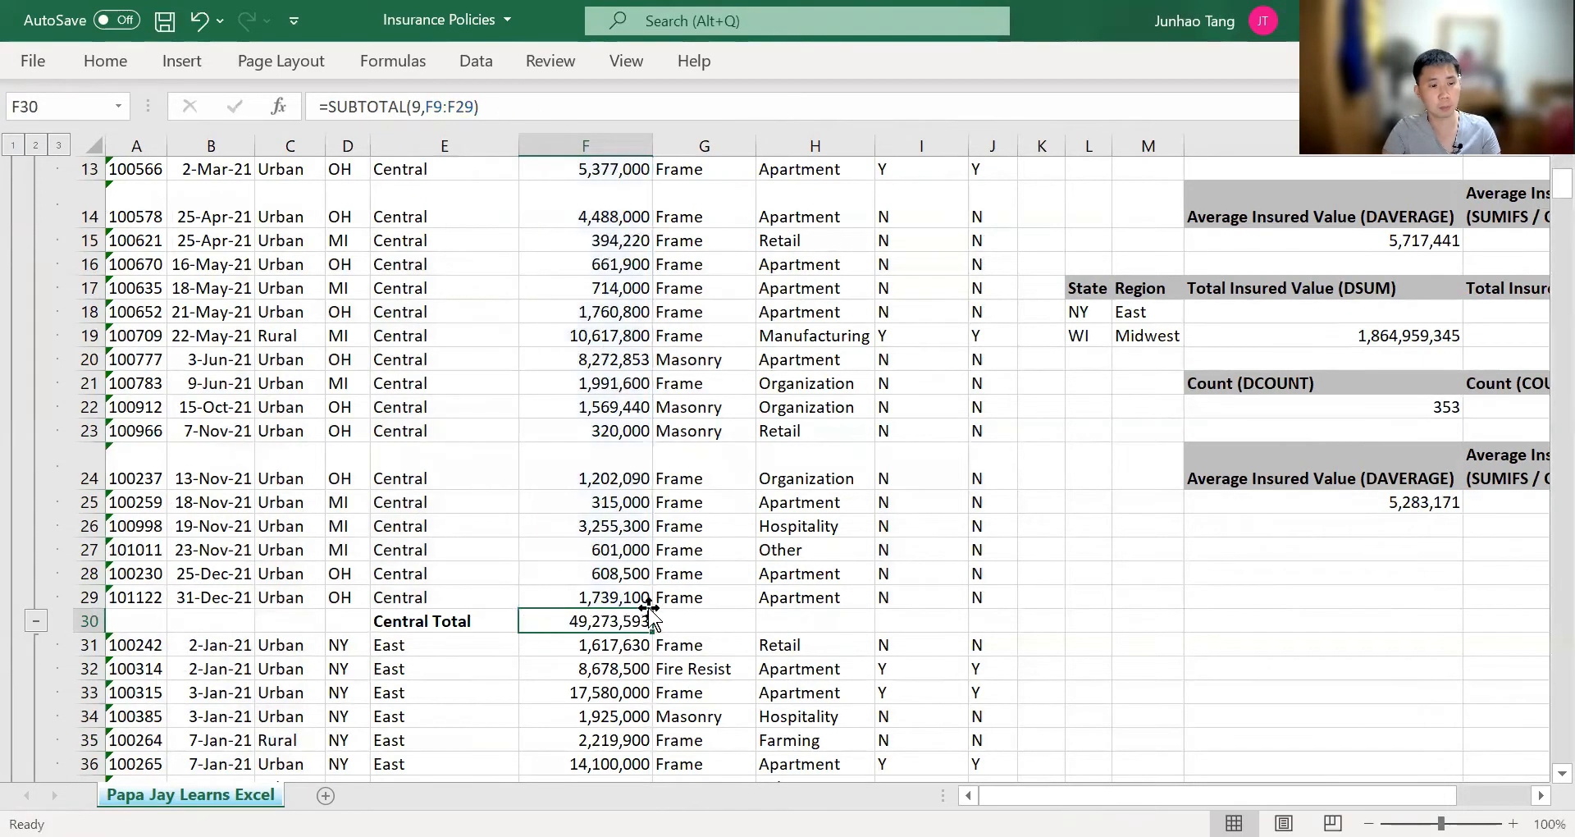
- Find the East Total row beneath the East policies and examine its label and SUBTOTAL formula
key(Page_Down)
key(Page_Down)
key(Page_Down)
key(Page_Down)
key(Page_Down)
key(Page_Down)
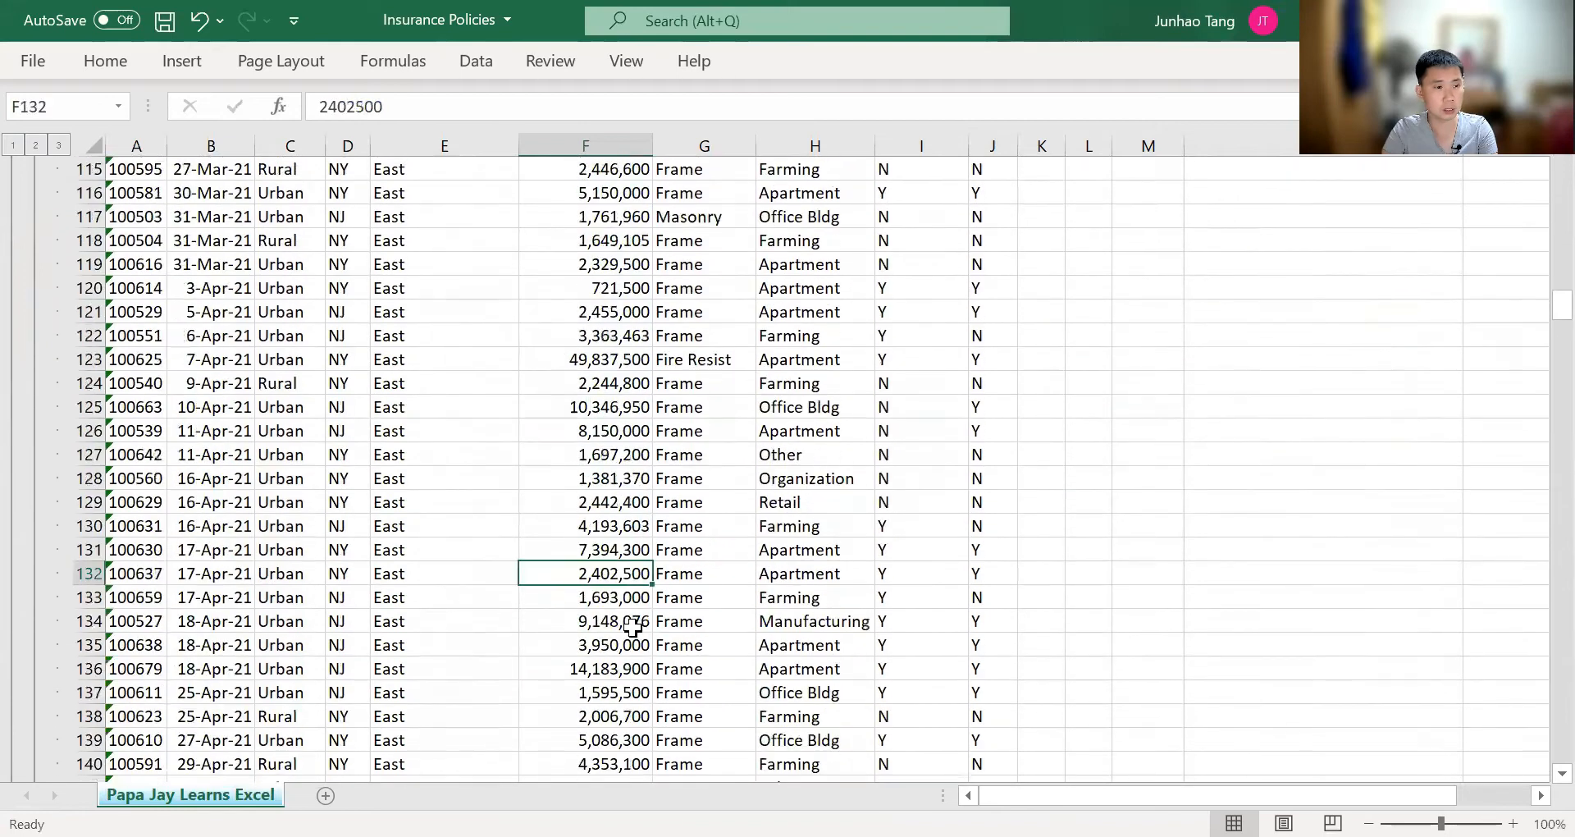
key(Page_Down)
key(Page_Down)
key(Page_Down)
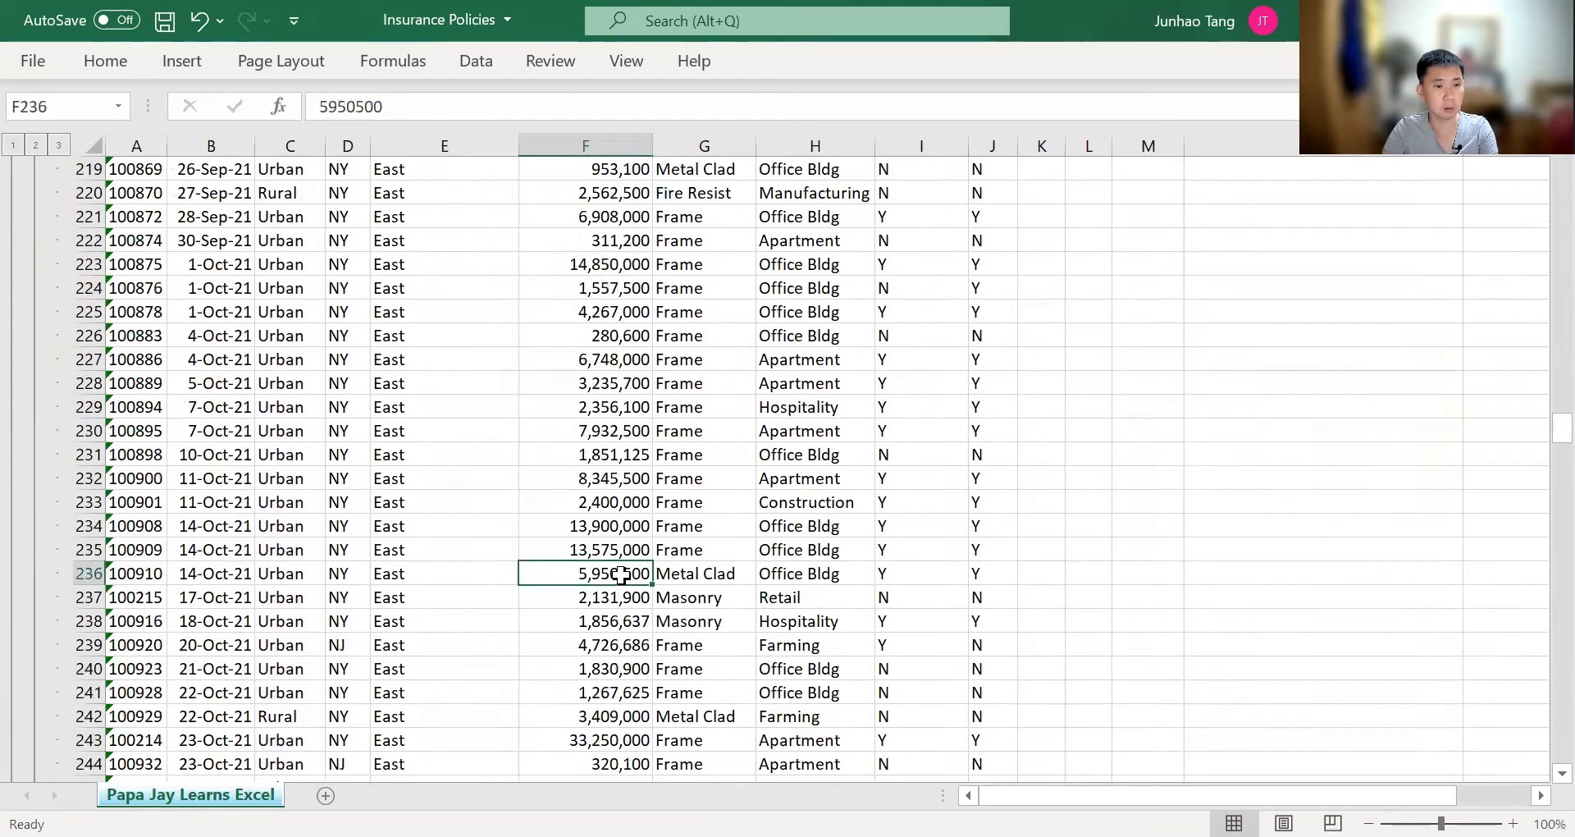
key(Page_Down)
key(Page_Down)
key(Page_Down)
key(Page_Down)
key(Page_Down)
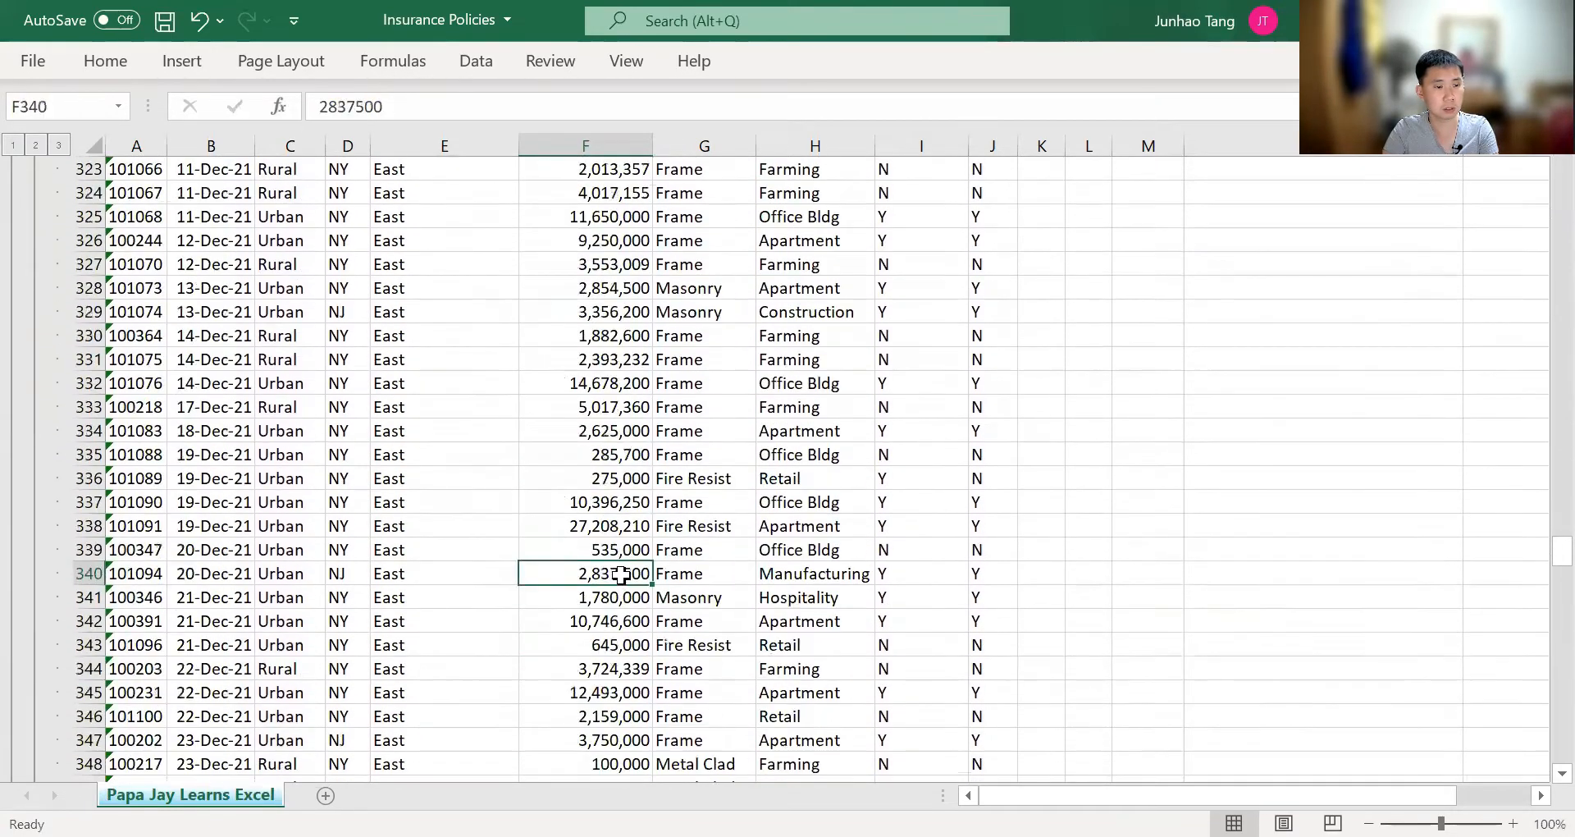
scroll(621, 577, up, 5)
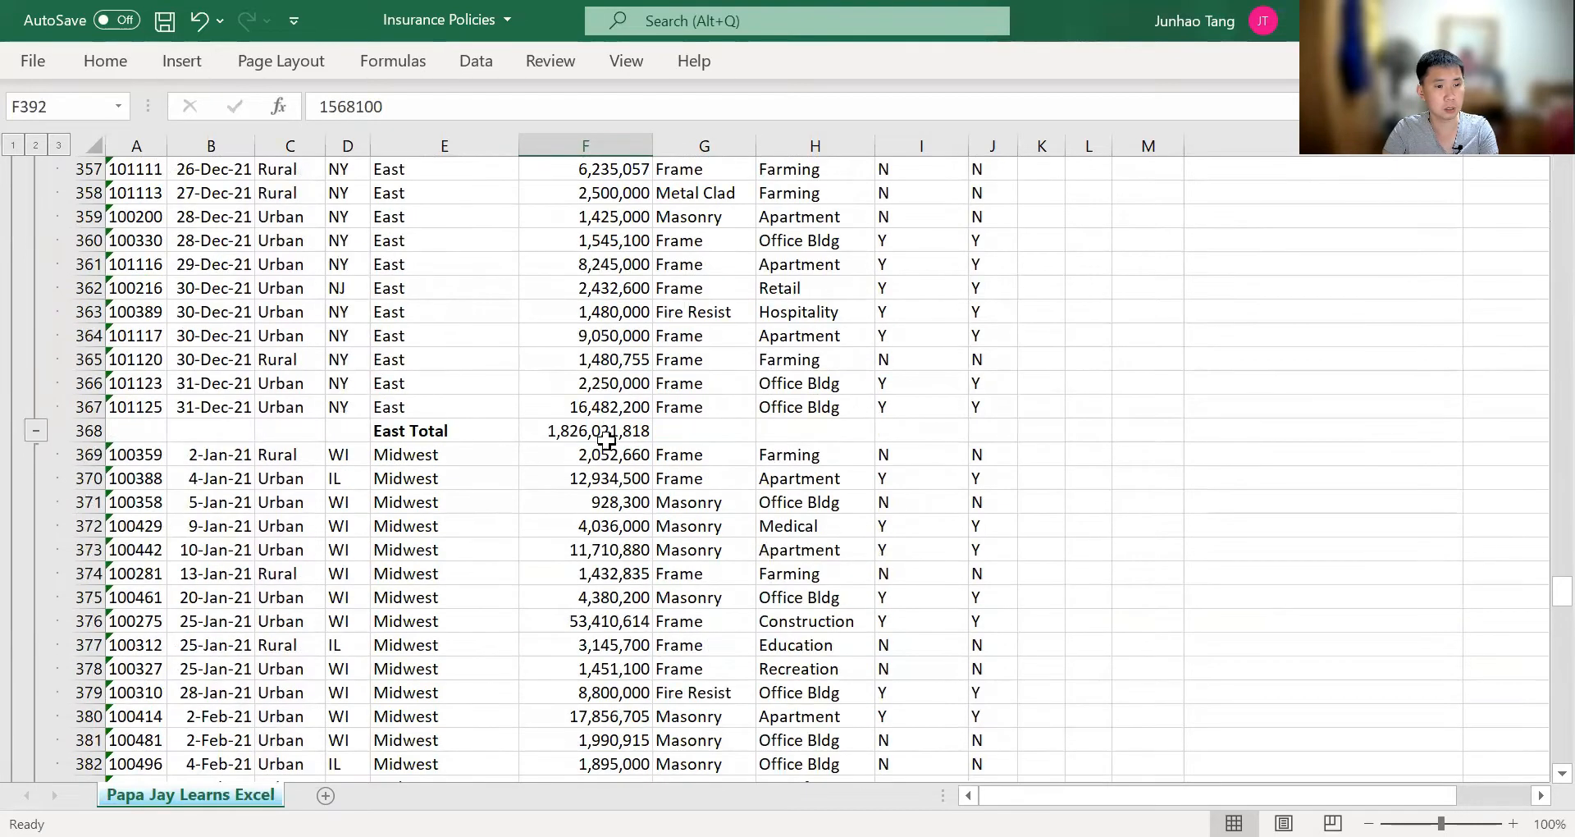
click(608, 433)
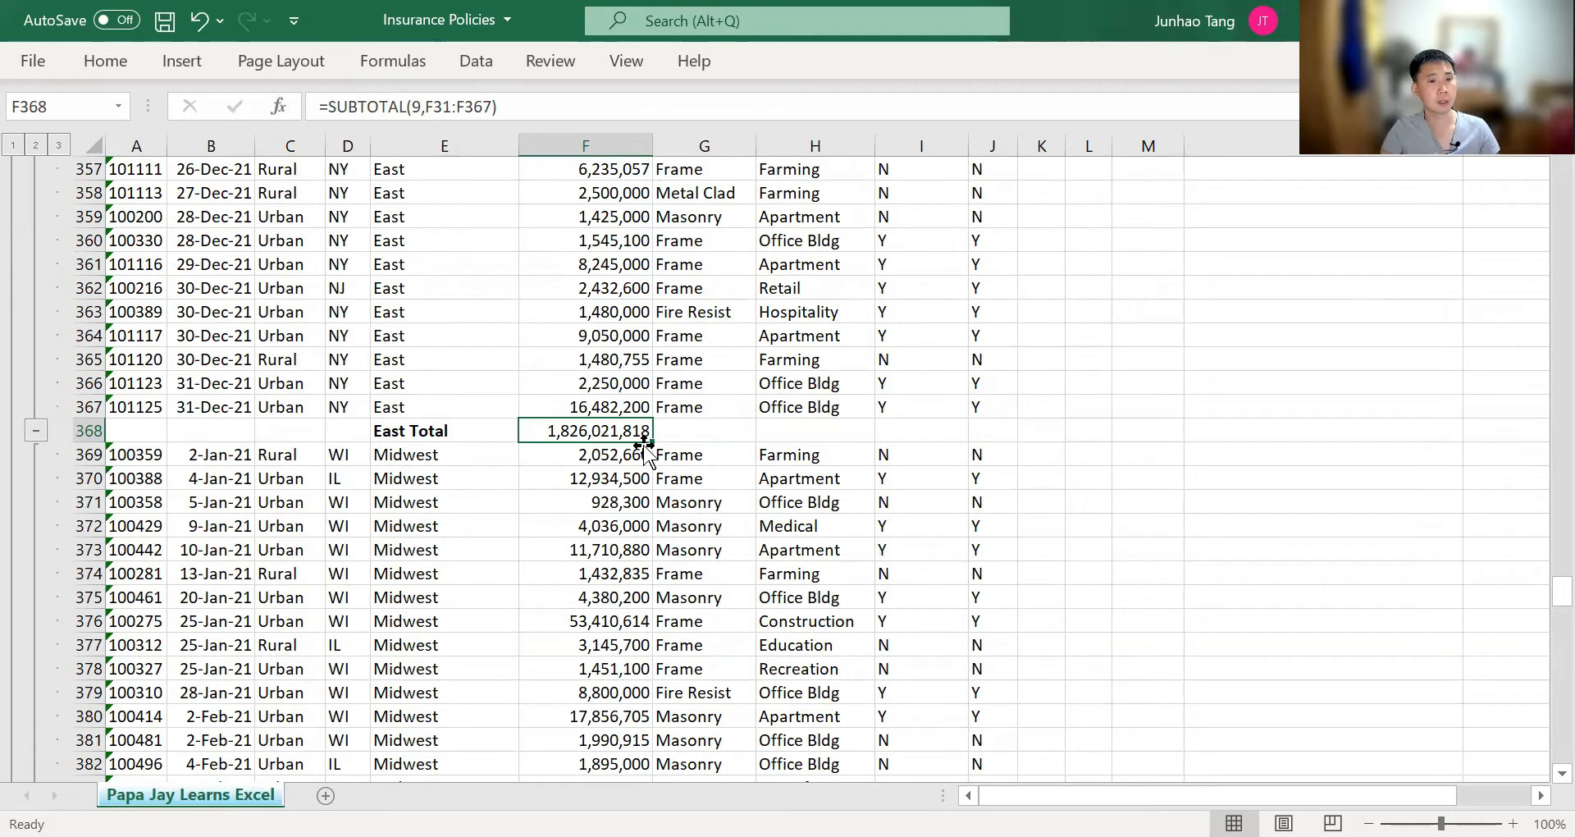
key(Left)
key(Left)
key(Right)
key(Right)
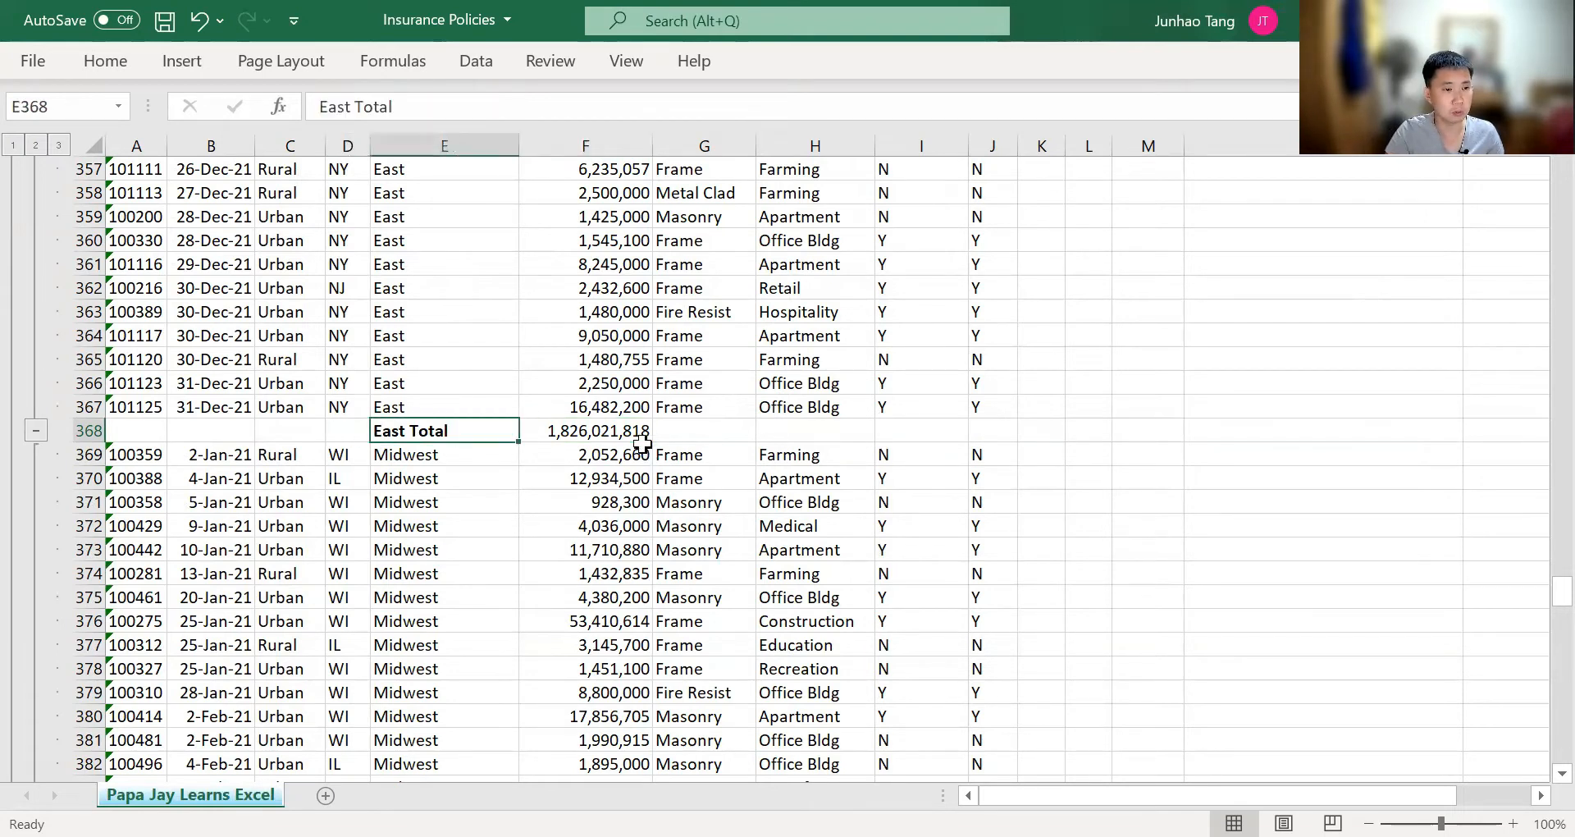
- Return to the top of the sheet, collapse the table's outline to the Grand Total, and expand it again
key(Up)
key(Up)
key(Up)
key(ctrl+Up)
key(ctrl+Up)
key(ctrl+Up)
key(Left)
key(Left)
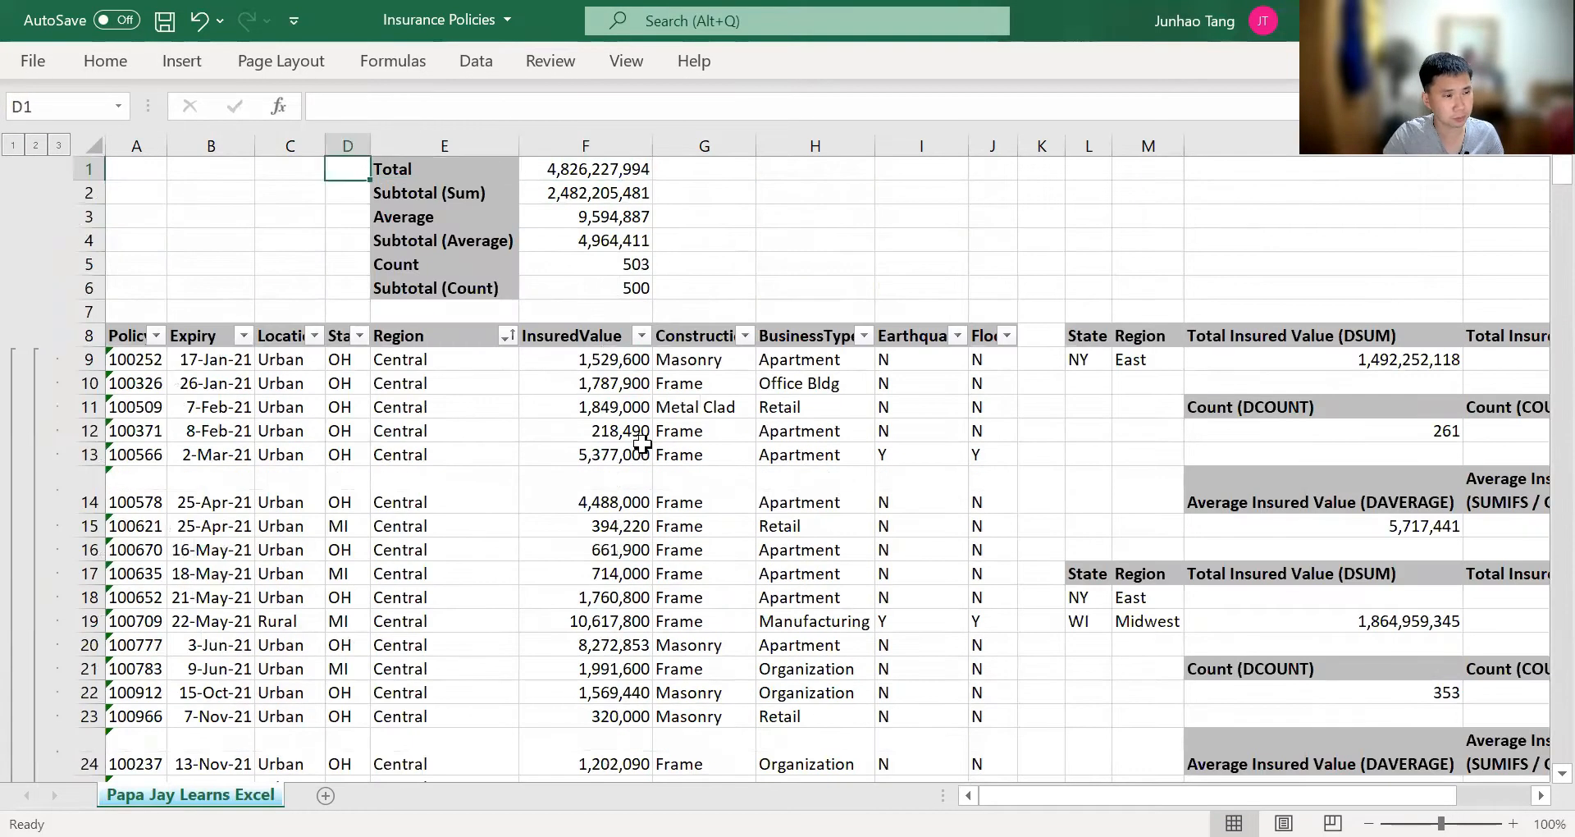
click(14, 145)
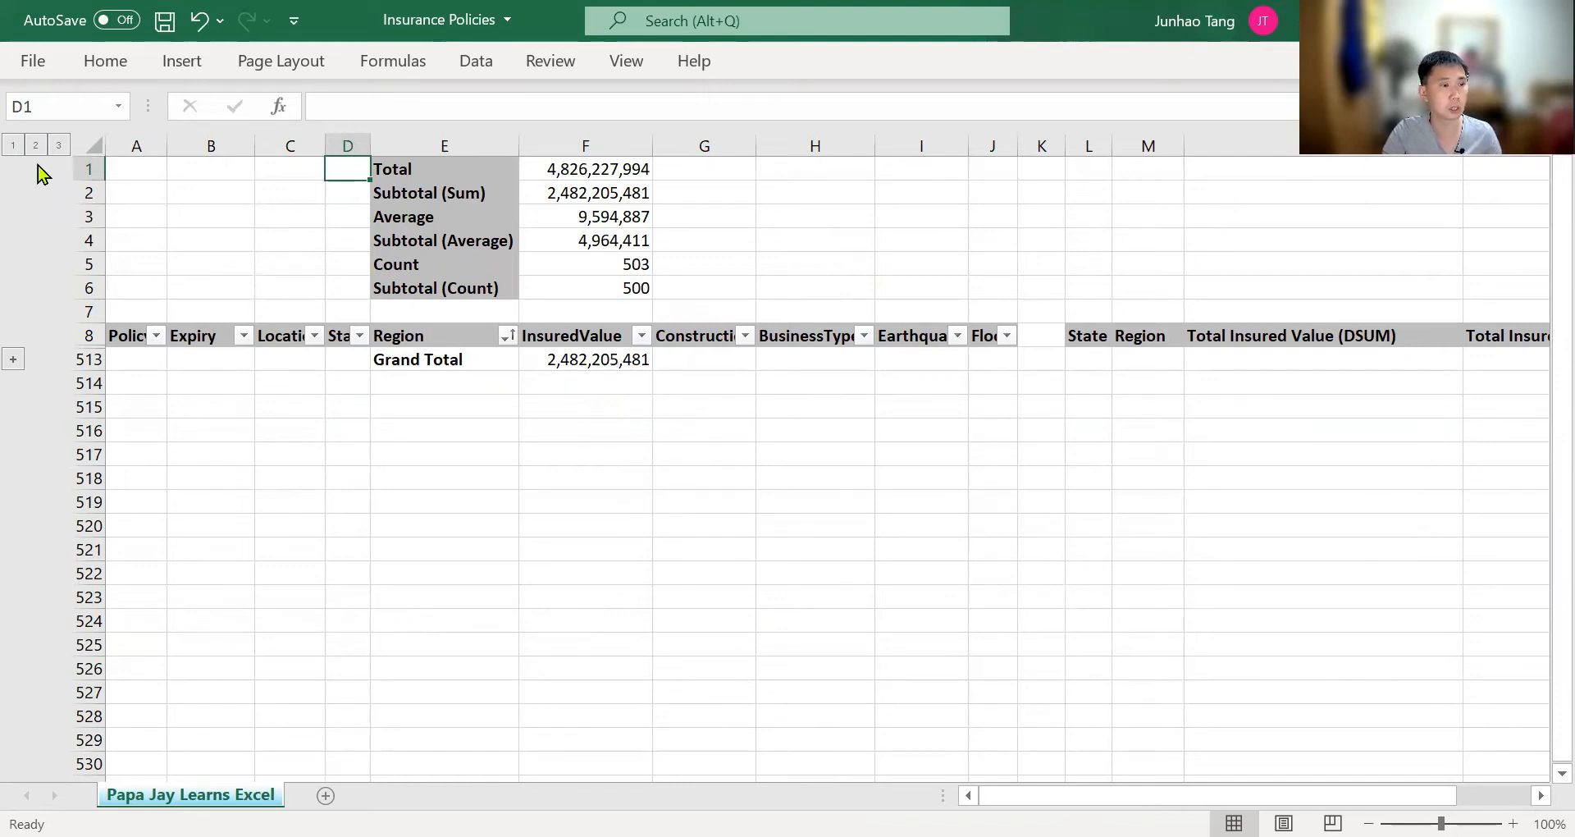
click(13, 360)
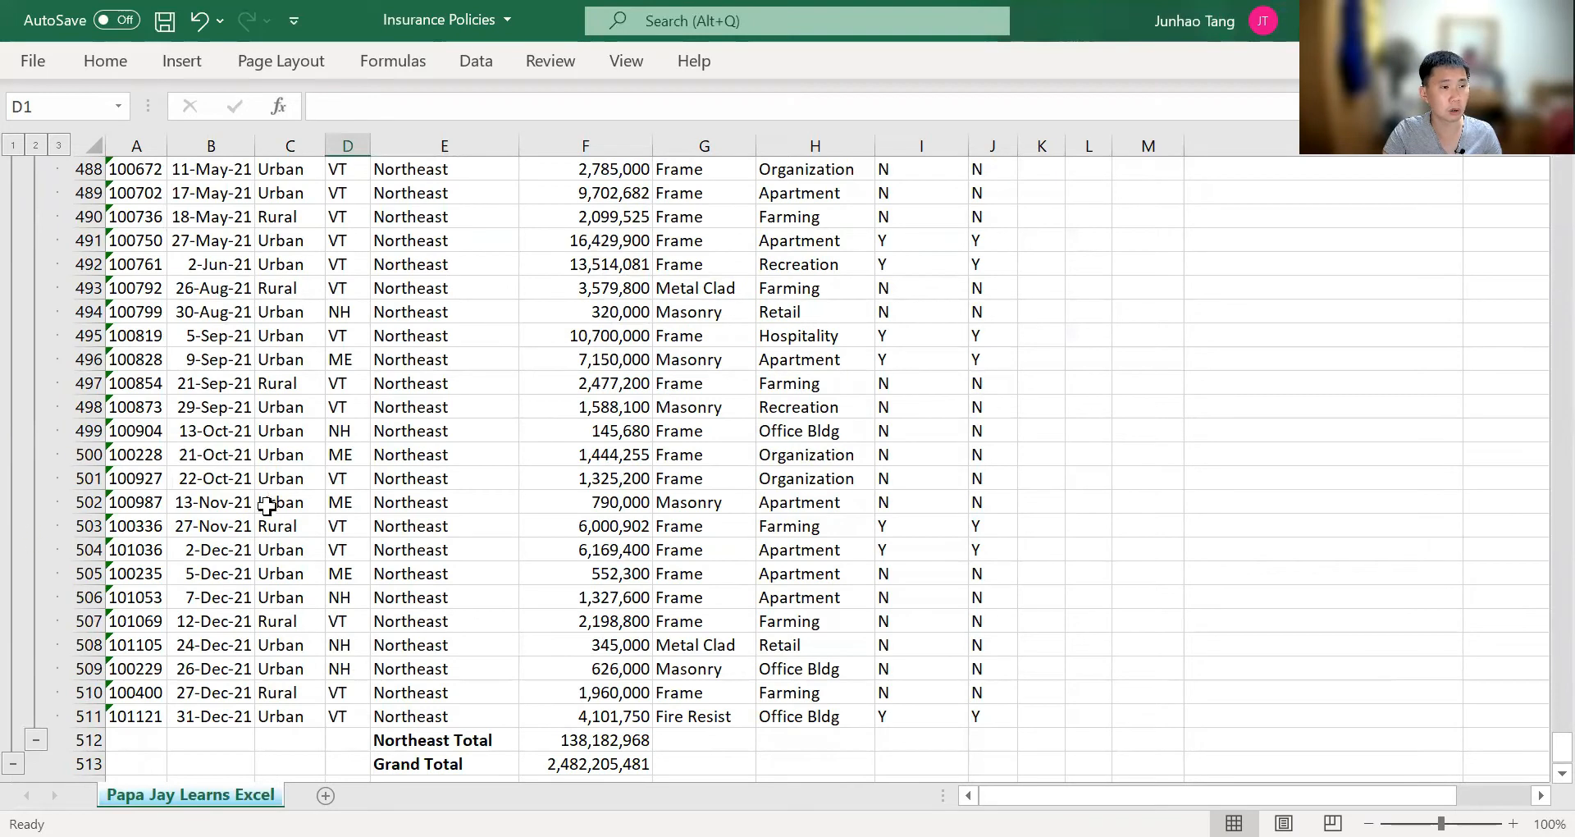
- Switch the outline through the Grand Total, Region totals and full detail levels, and review the Central Total row's surroundings
click(14, 146)
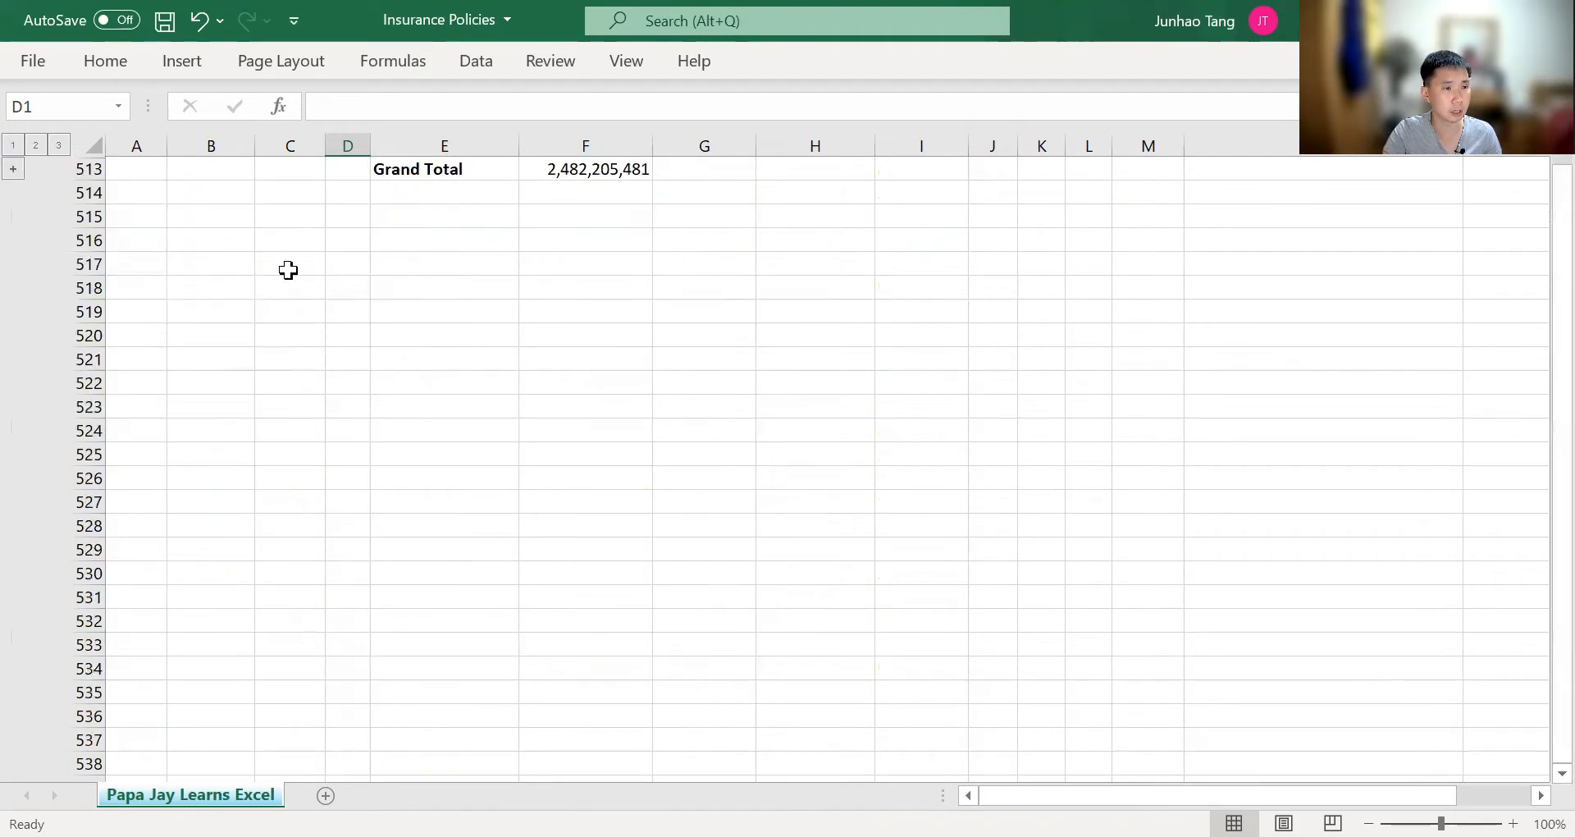
scroll(304, 287, up, 3)
scroll(317, 307, up, 1)
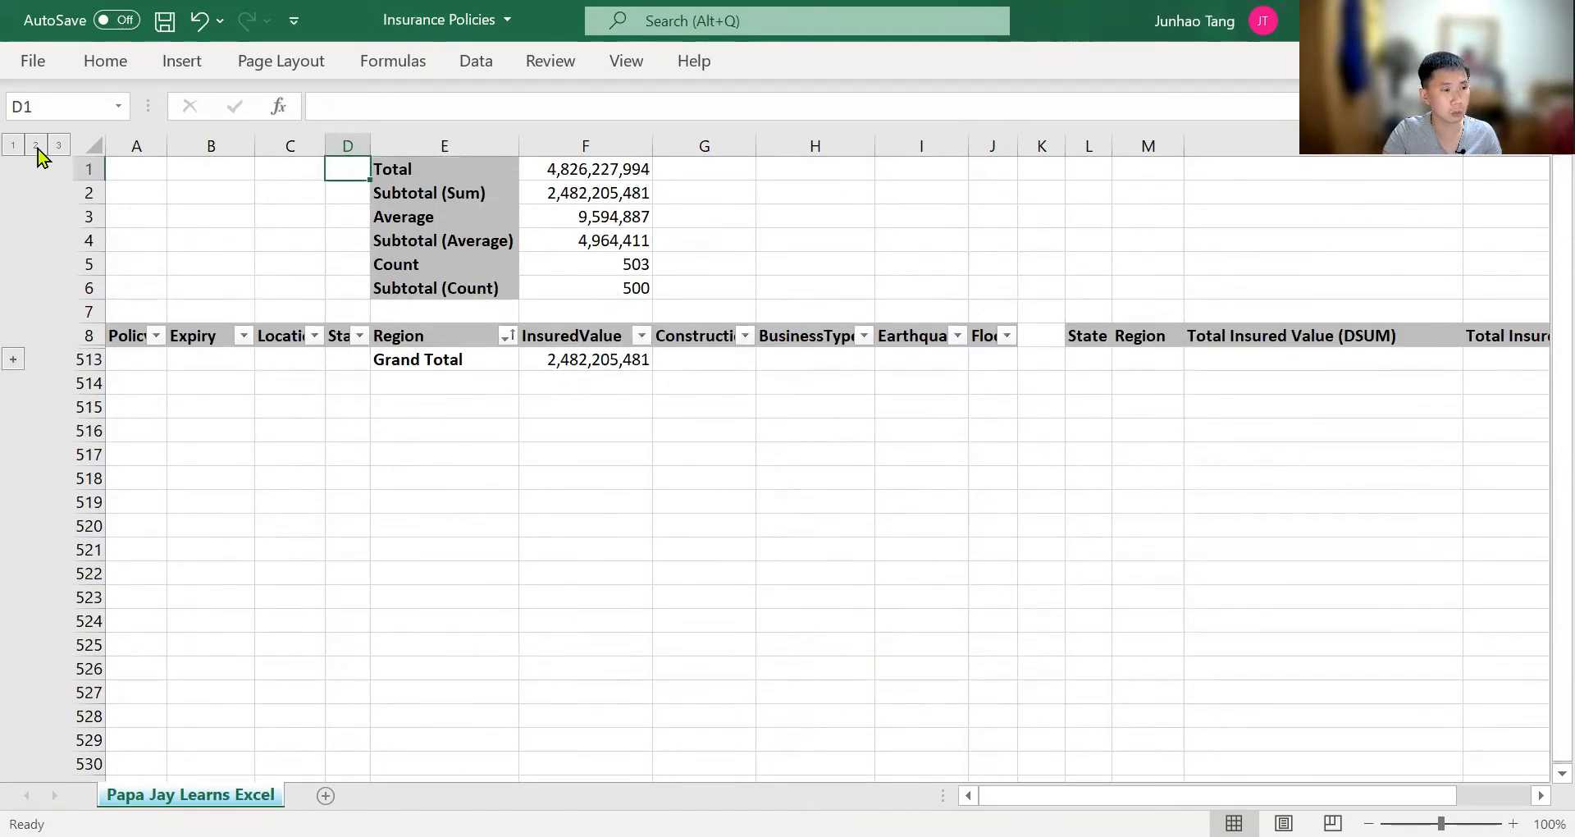
click(35, 146)
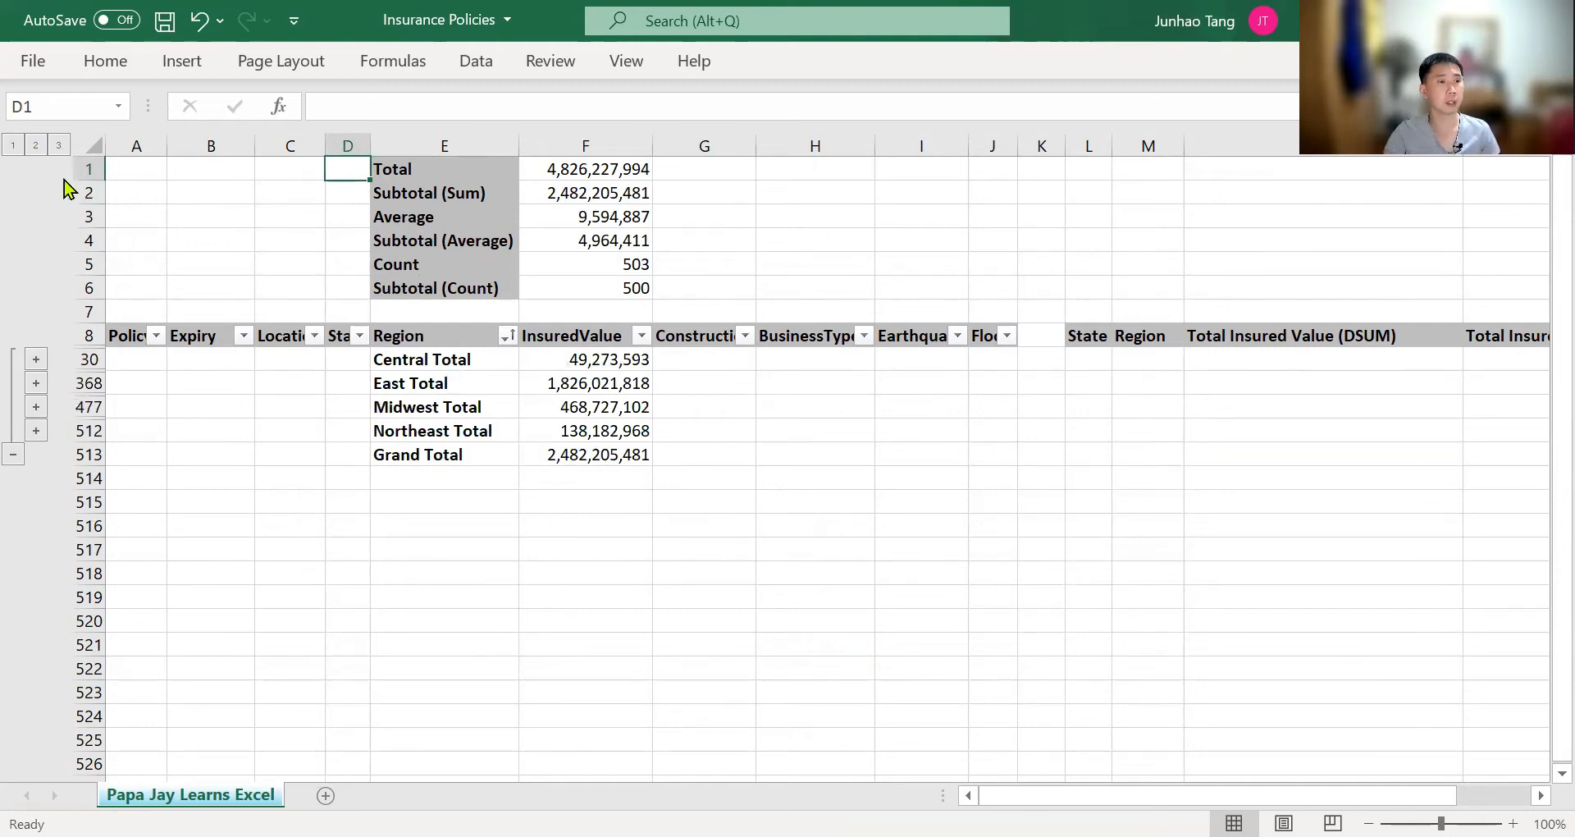
click(58, 146)
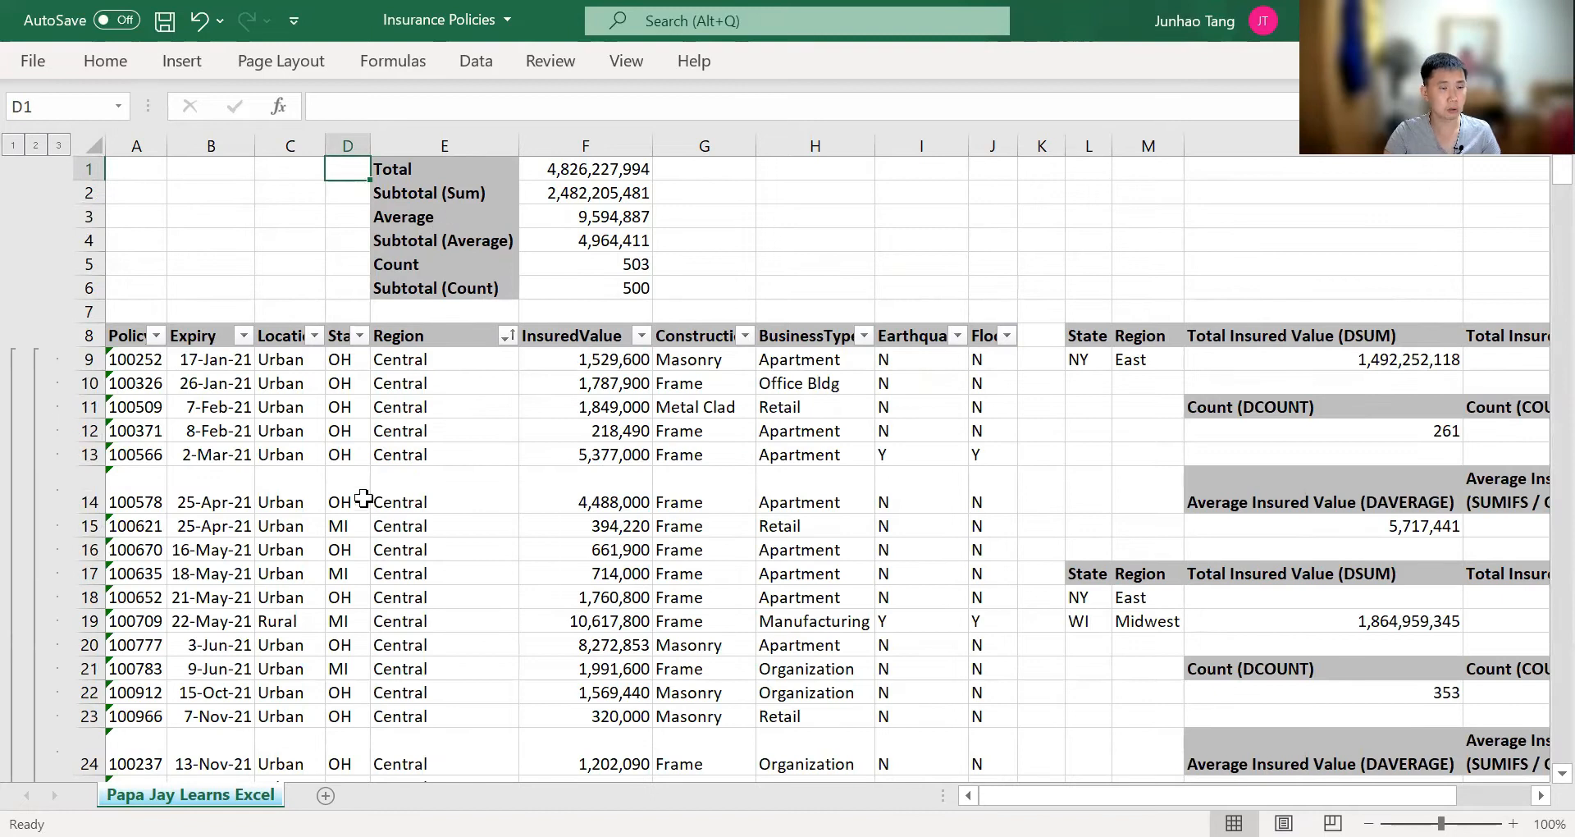
scroll(450, 398, down, 9)
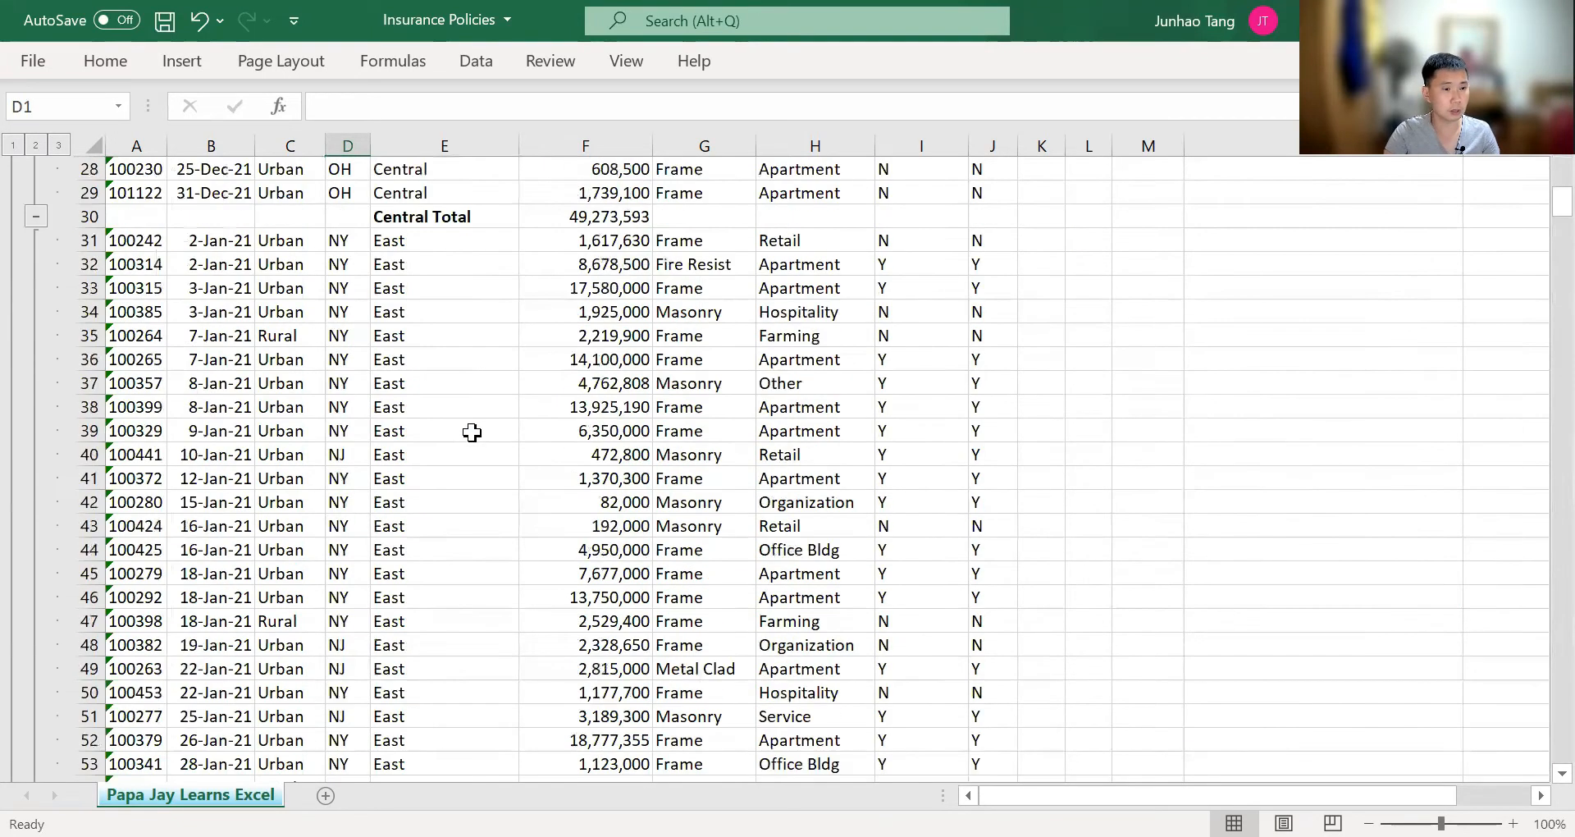
scroll(467, 432, up, 3)
scroll(459, 456, up, 2)
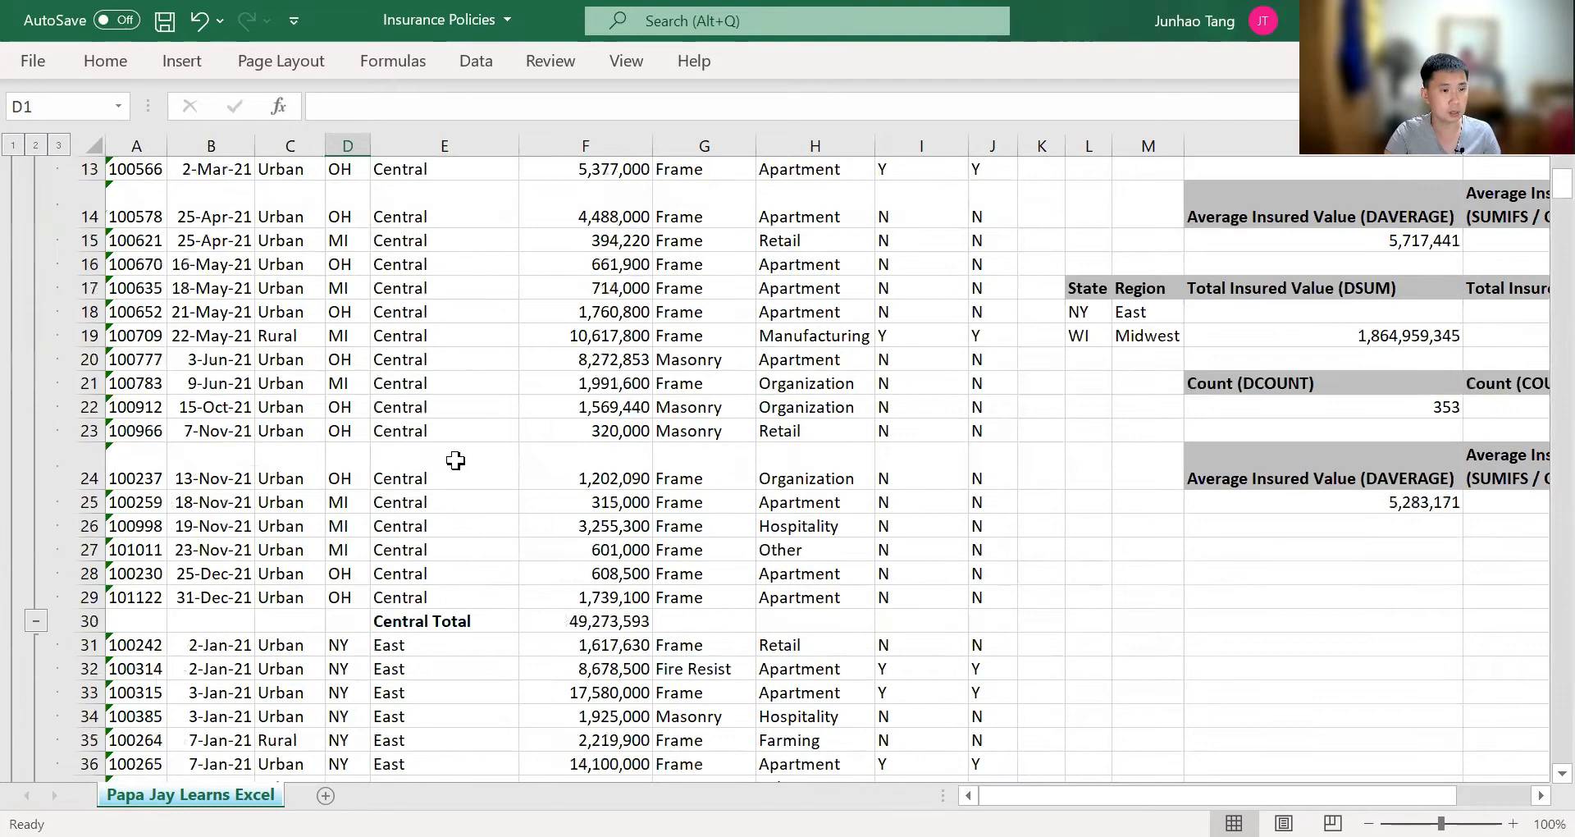
scroll(428, 583, up, 4)
scroll(429, 582, up, 1)
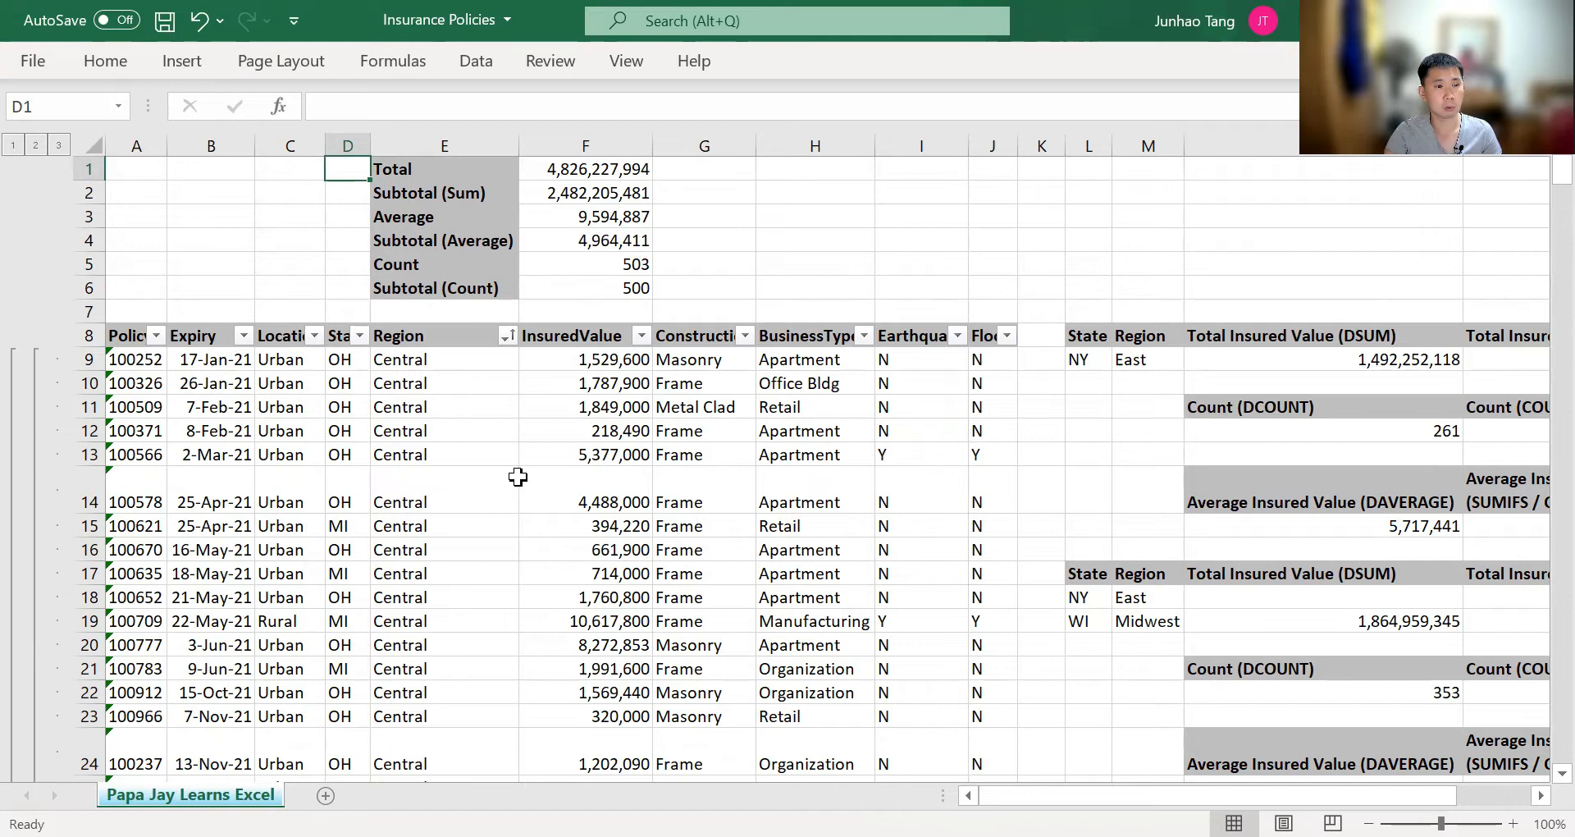
- Replace the Region subtotals with Sum subtotals of InsuredValue at each change in Location across the whole table
scroll(517, 476, down, 1)
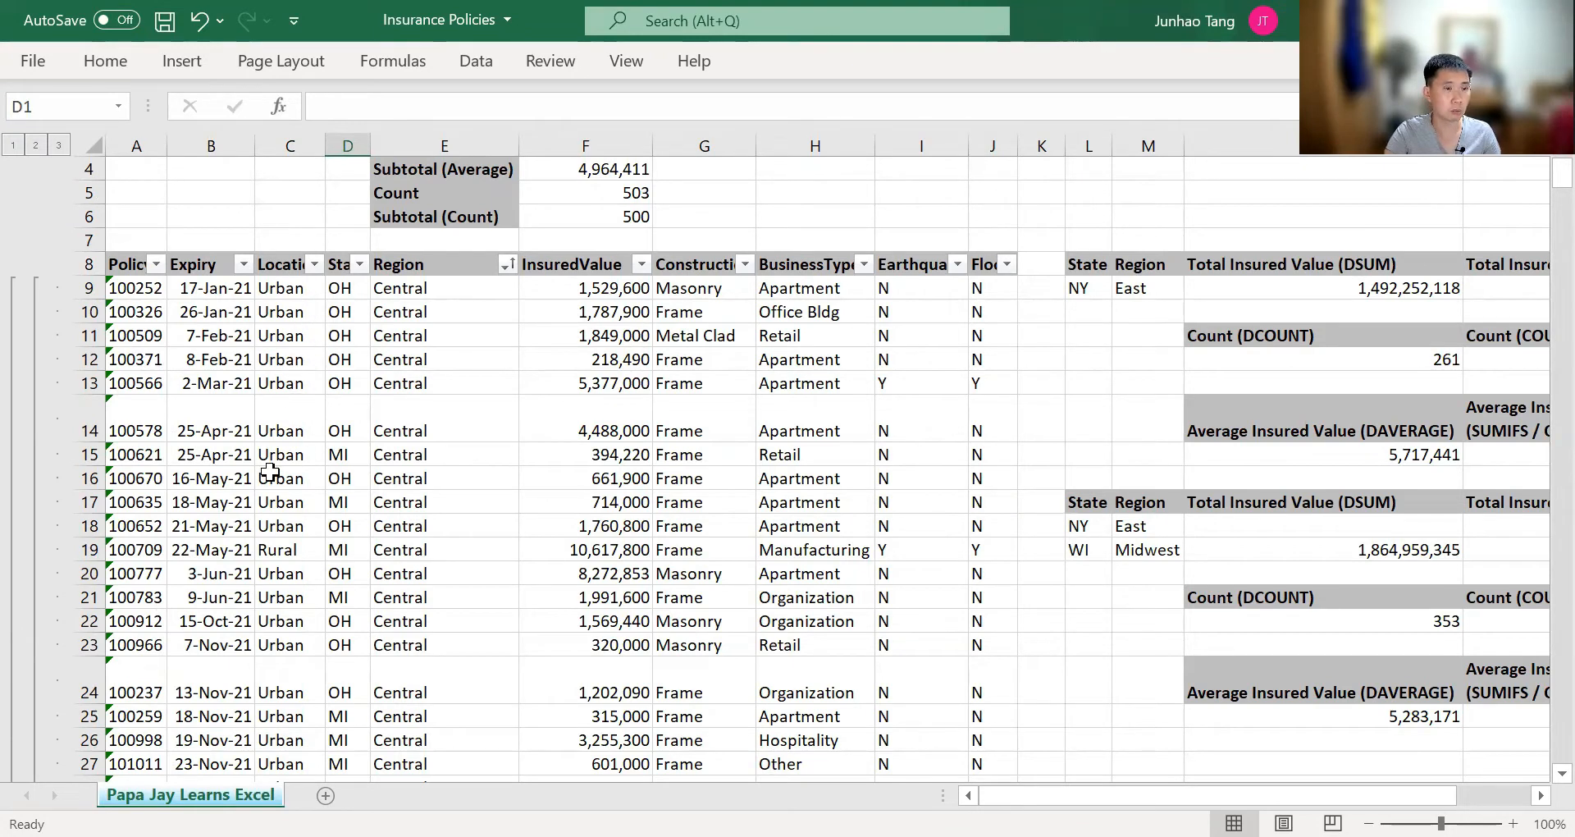
click(396, 428)
key(ctrl+a)
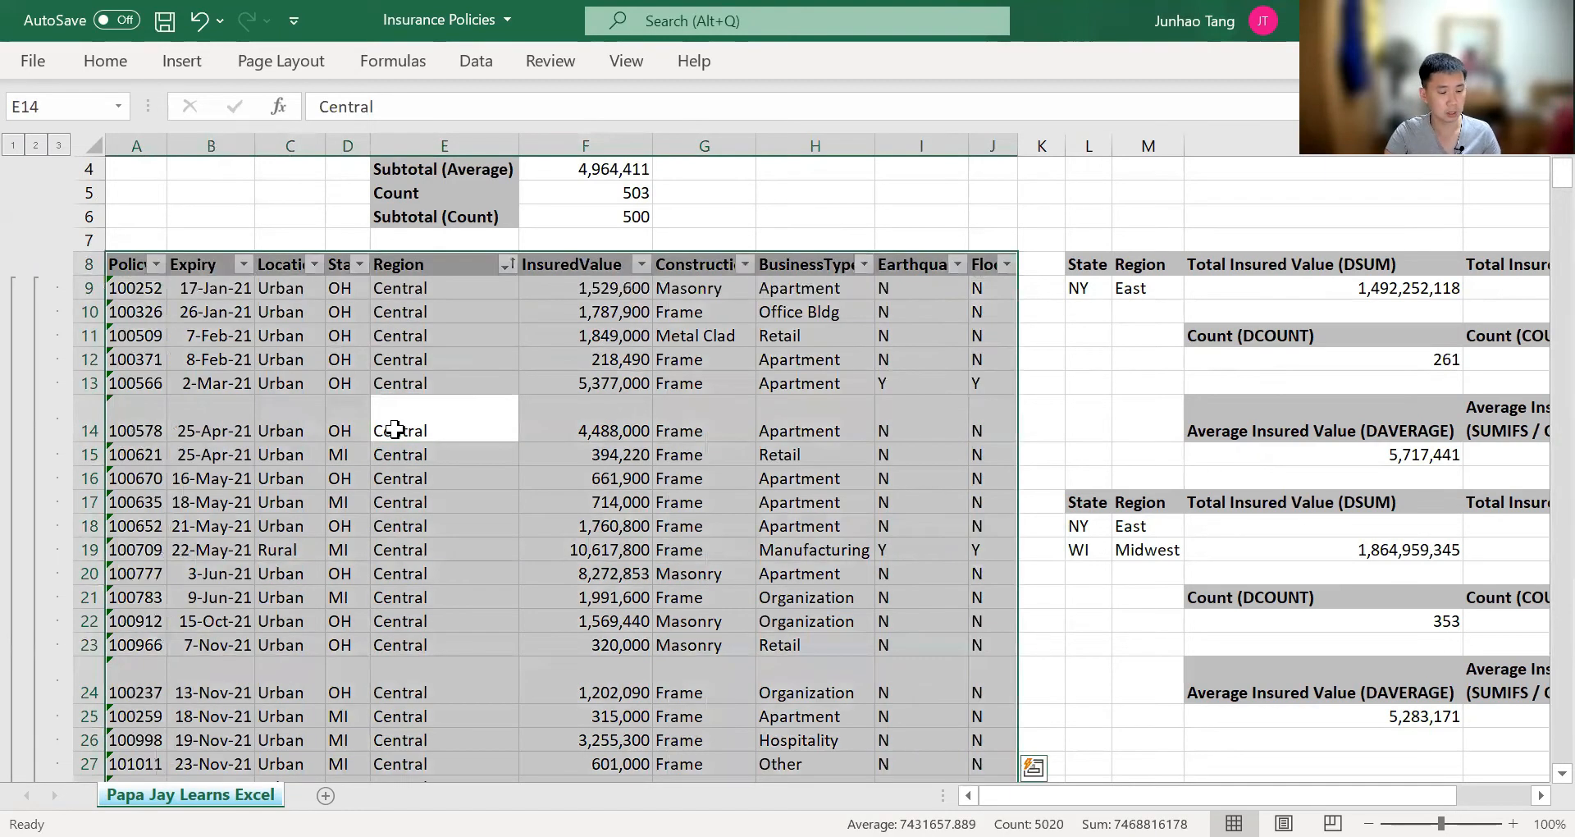
key(alt)
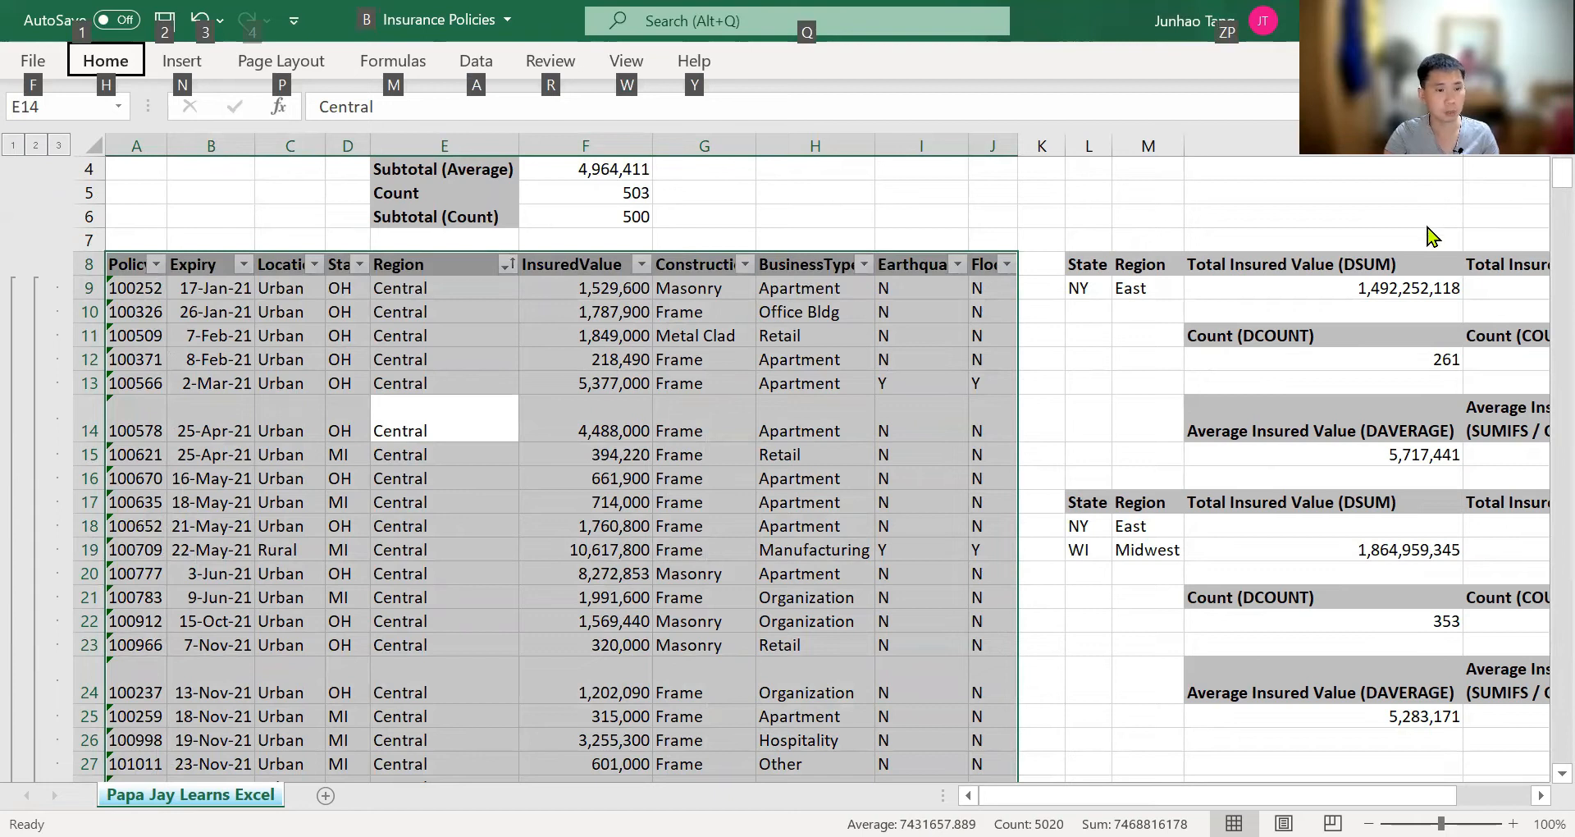
key(a)
key(b)
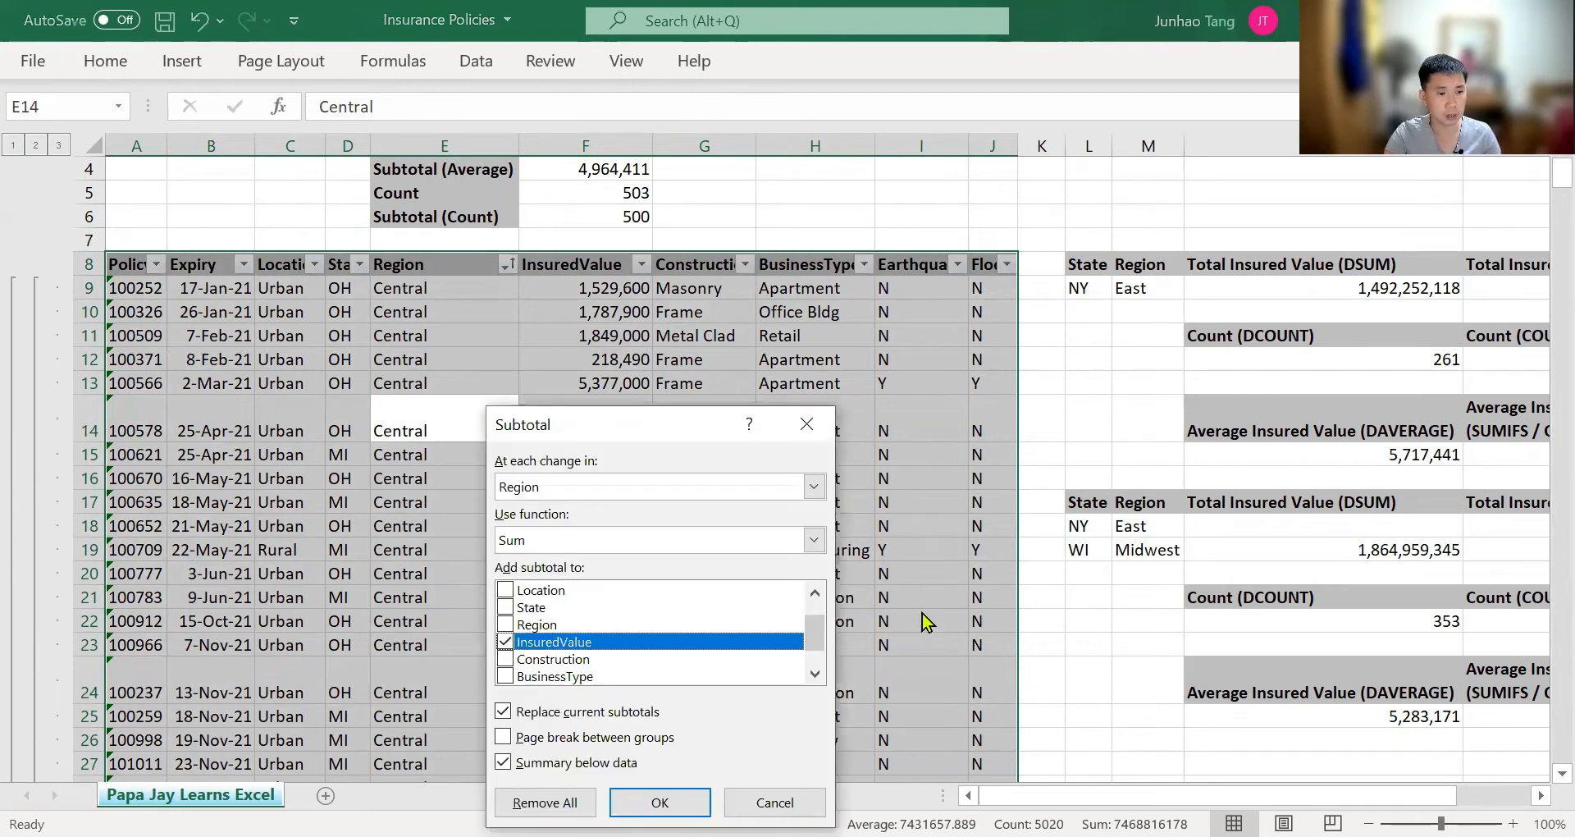
click(812, 486)
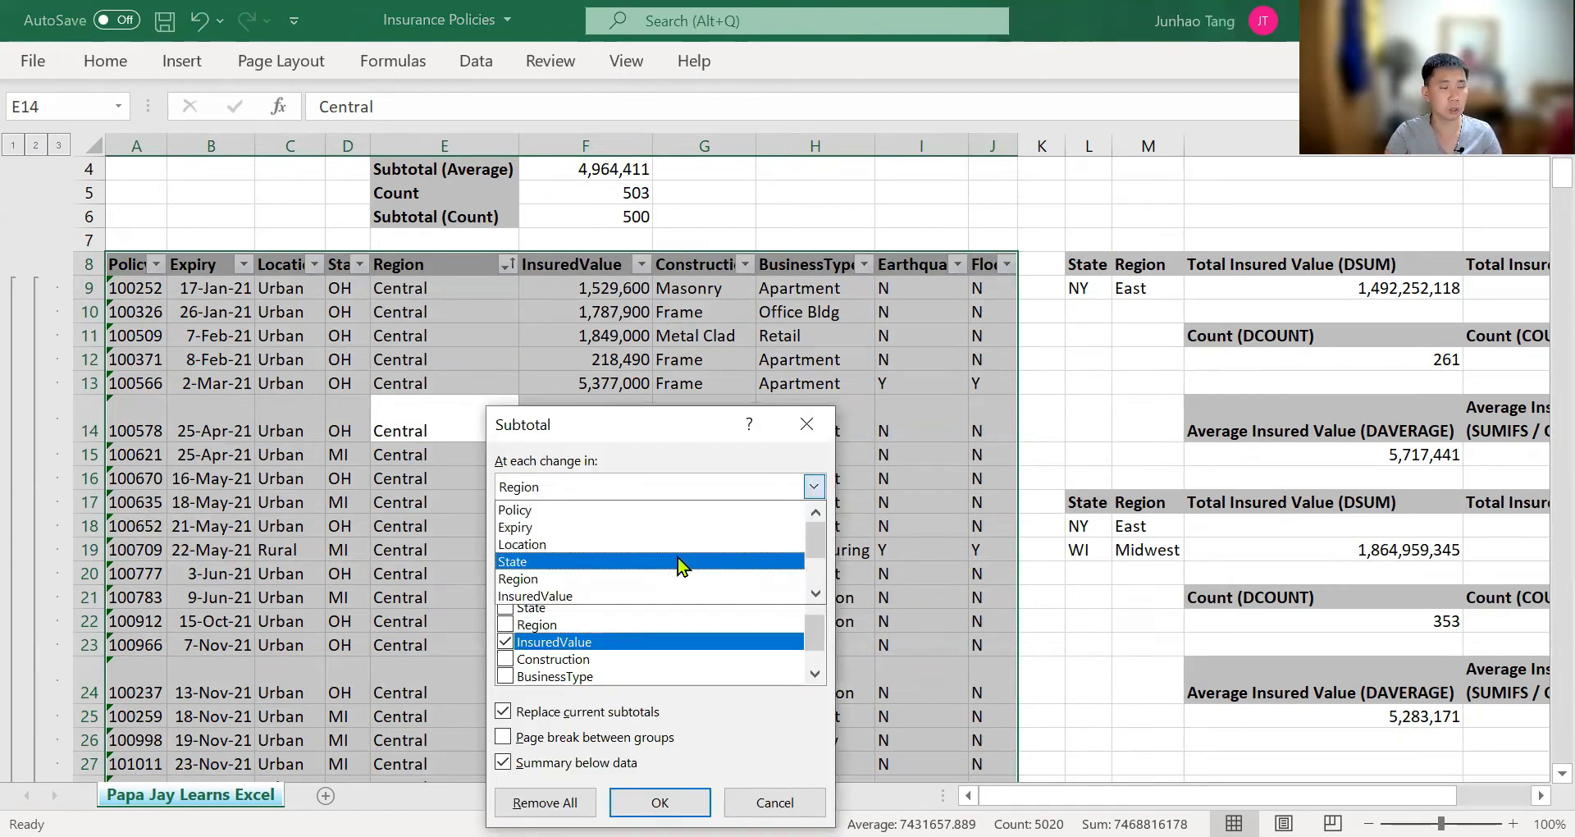
click(681, 545)
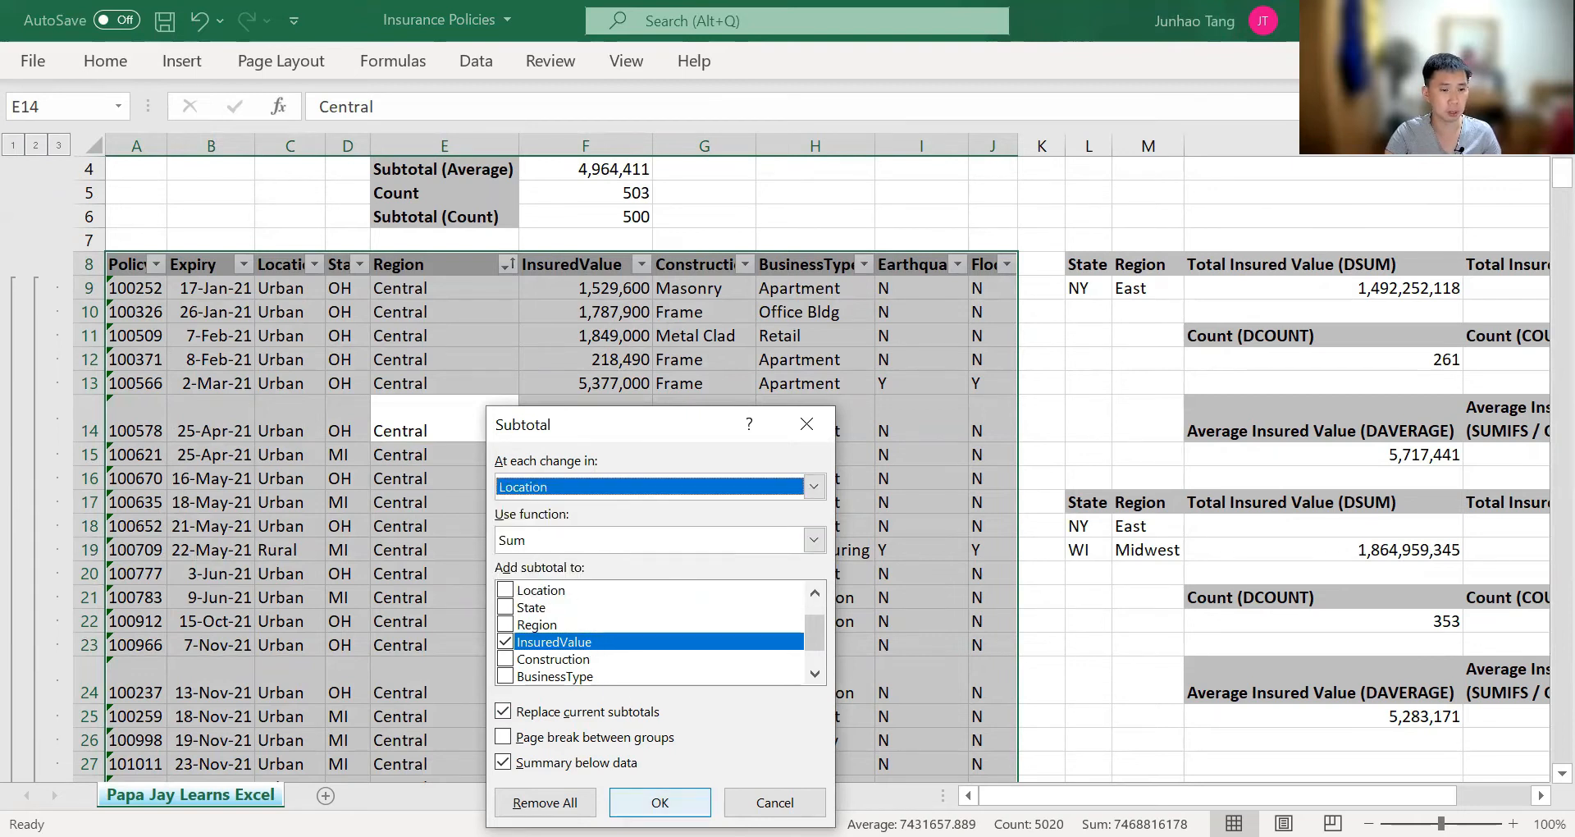
click(660, 802)
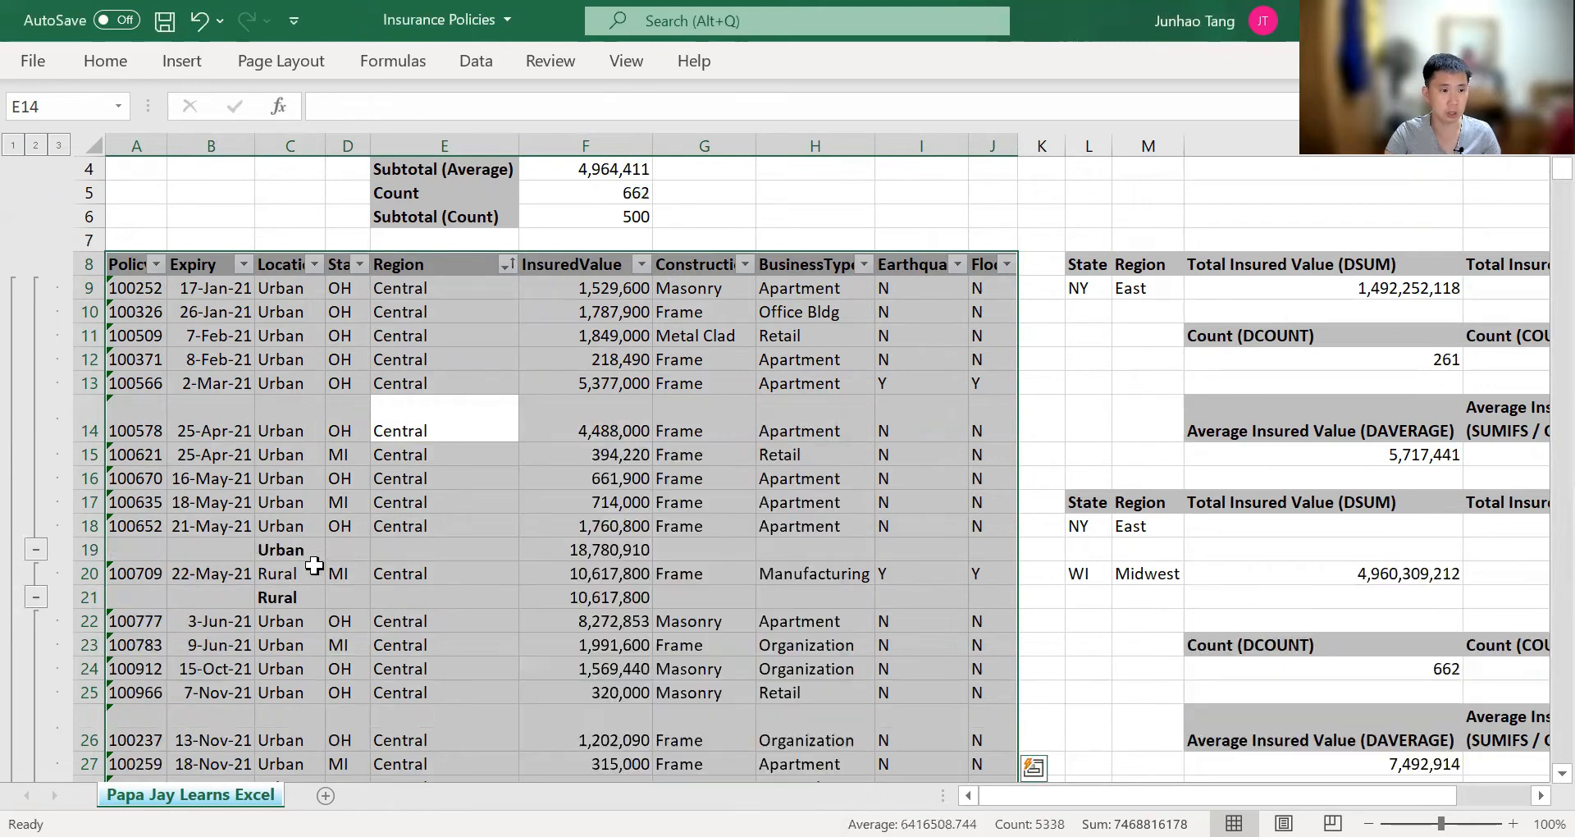
- Examine how the Urban and Rural subtotal rows are distributed through the Central and East policies
click(314, 567)
scroll(309, 633, down, 3)
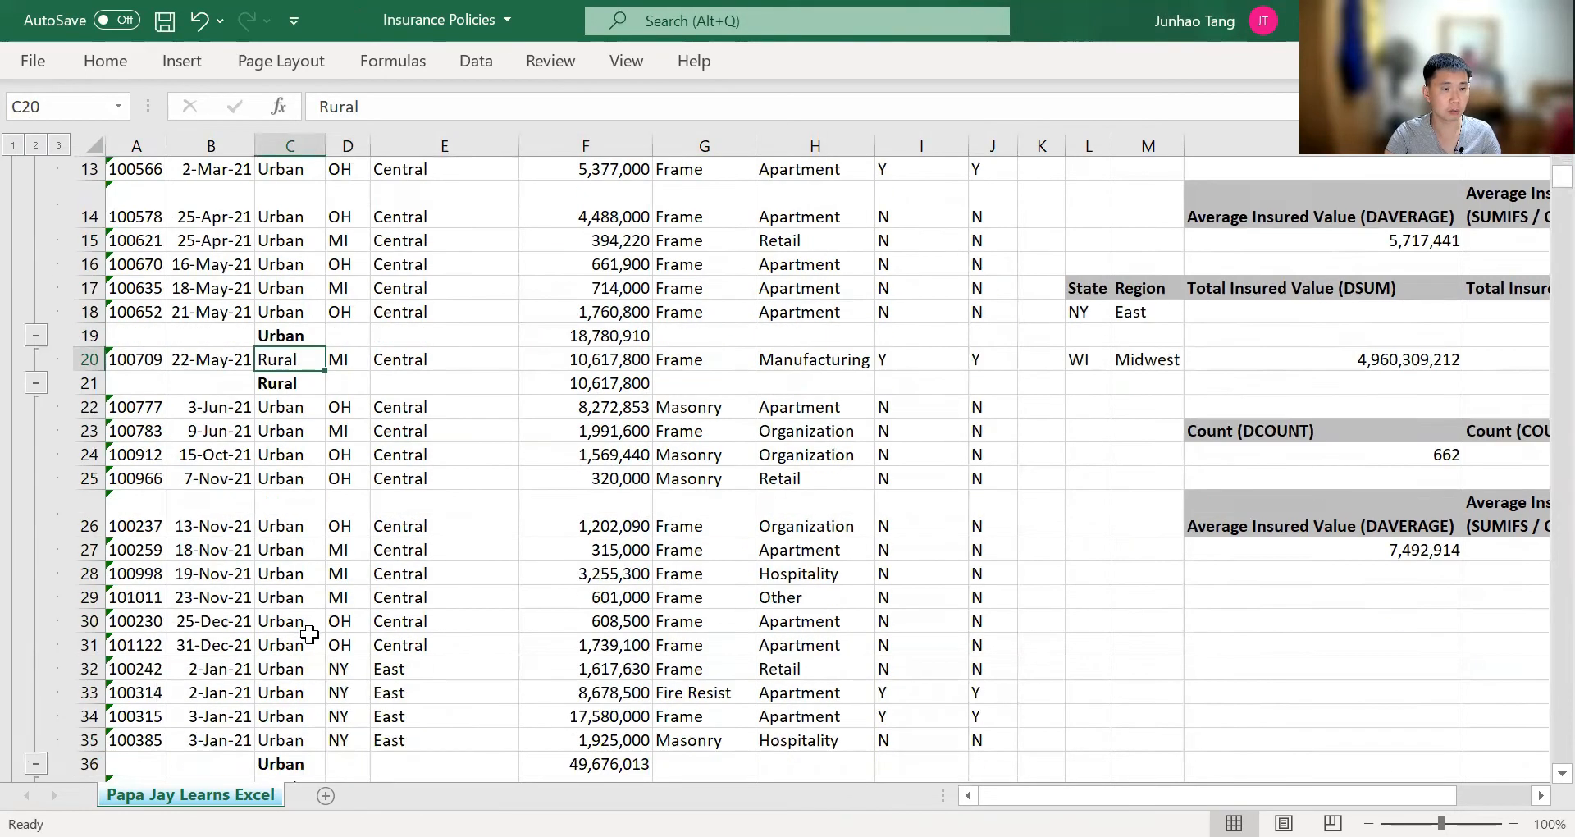
scroll(309, 633, down, 4)
scroll(309, 633, up, 8)
- Sort the whole table ascending by Location, accepting the removal of the existing subtotals
click(281, 526)
key(ctrl+a)
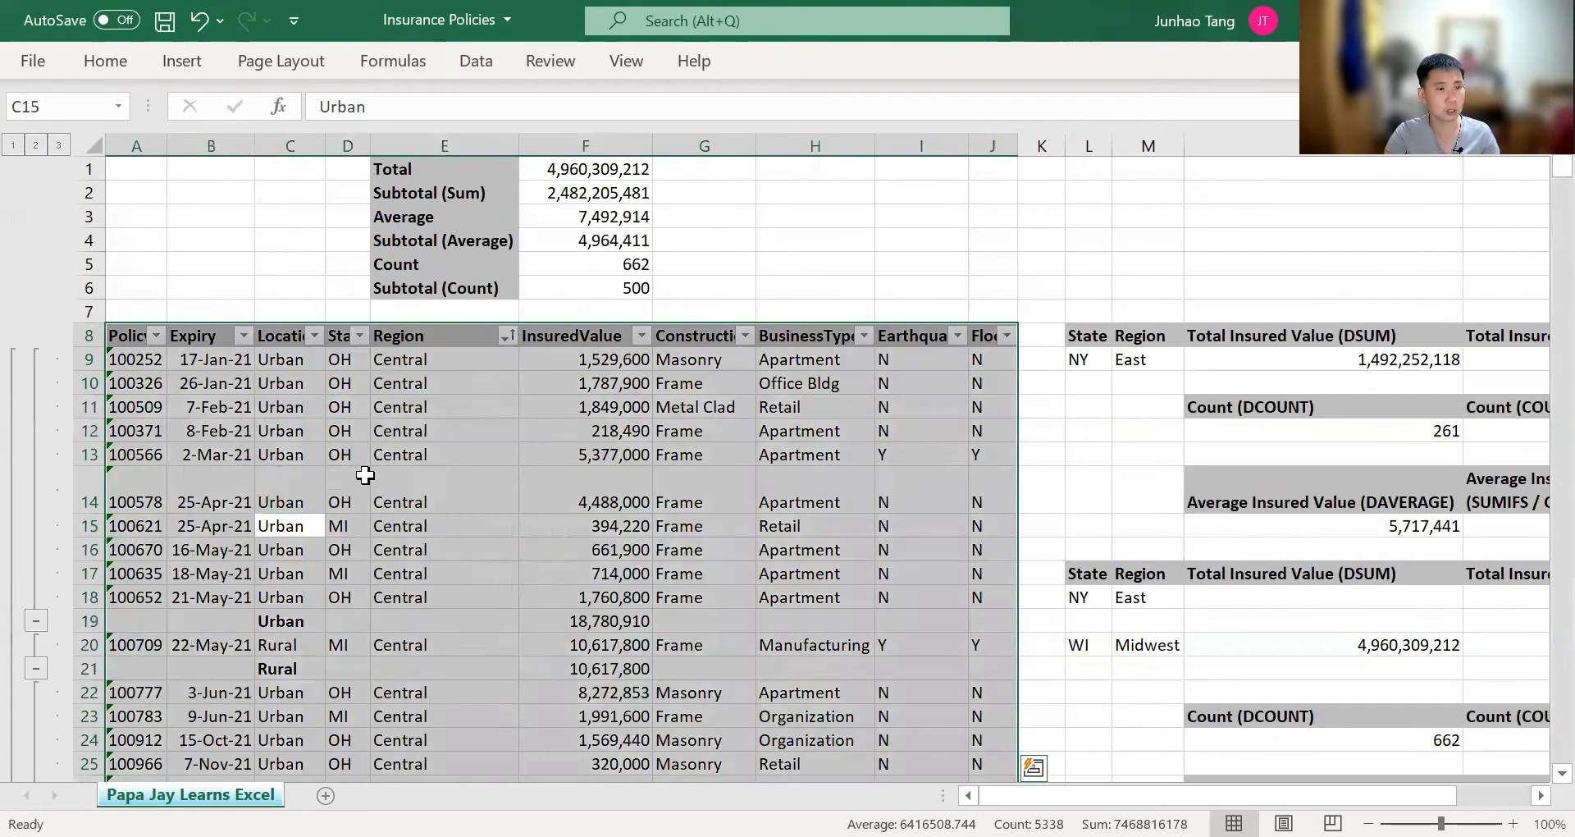
key(alt)
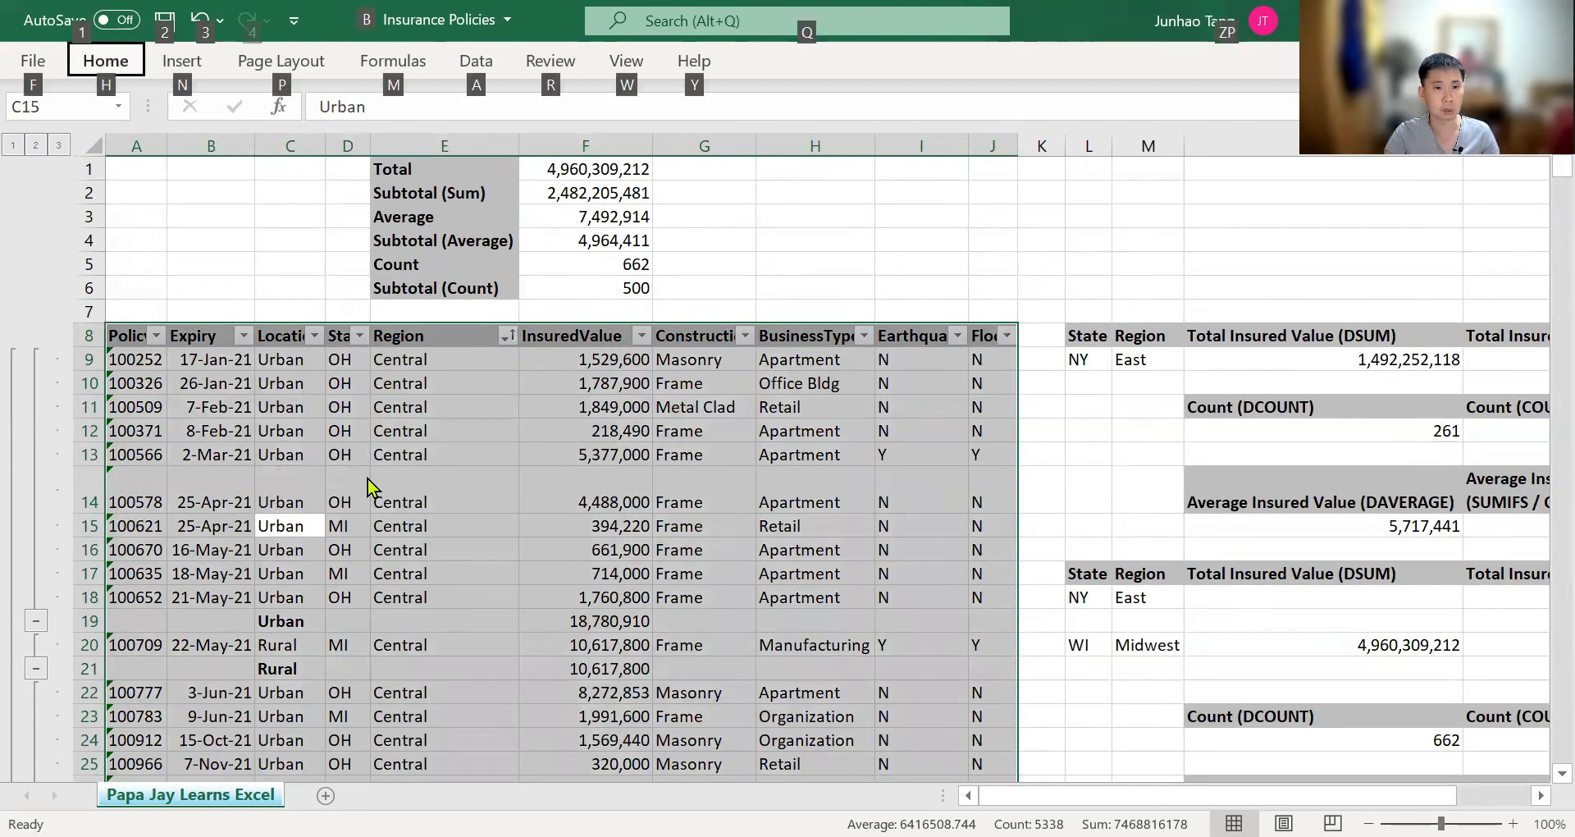
key(a)
key(s)
key(s)
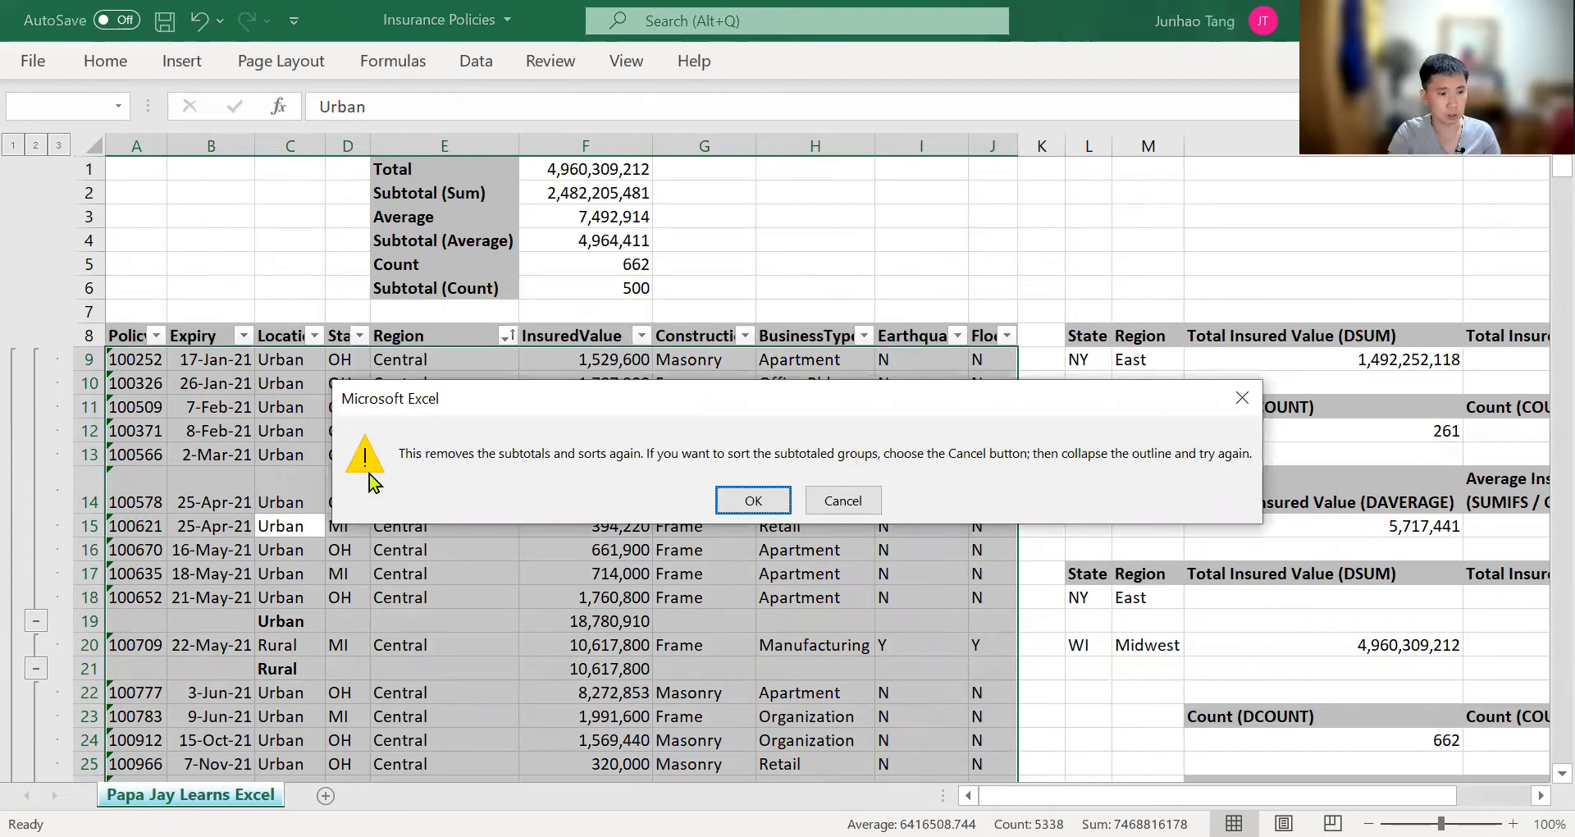
key(Return)
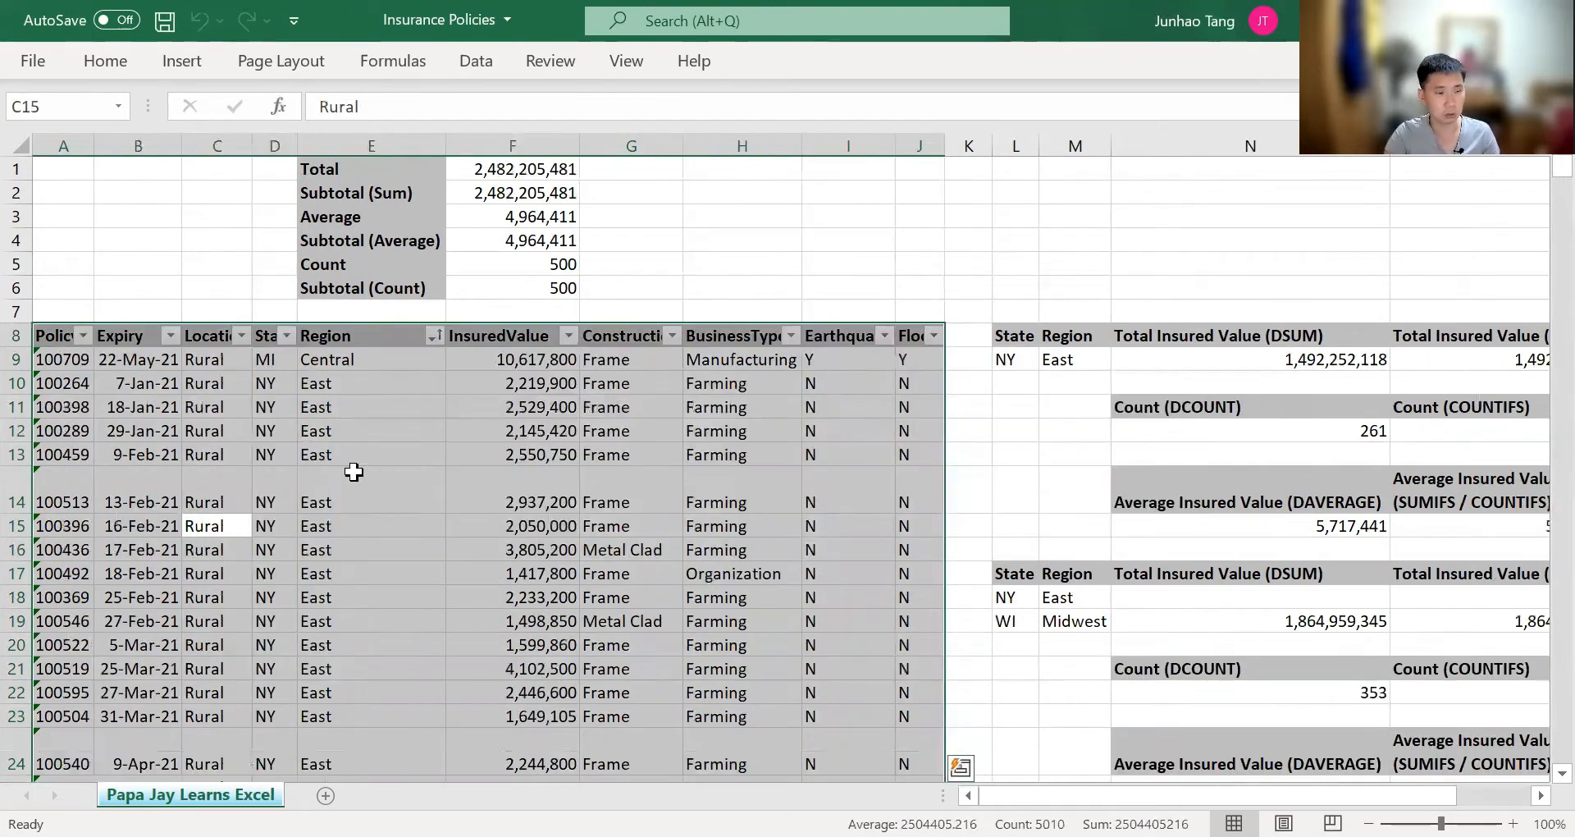
- Add Sum subtotals of InsuredValue at each change in Location to the sorted table, replacing current subtotals
key(alt)
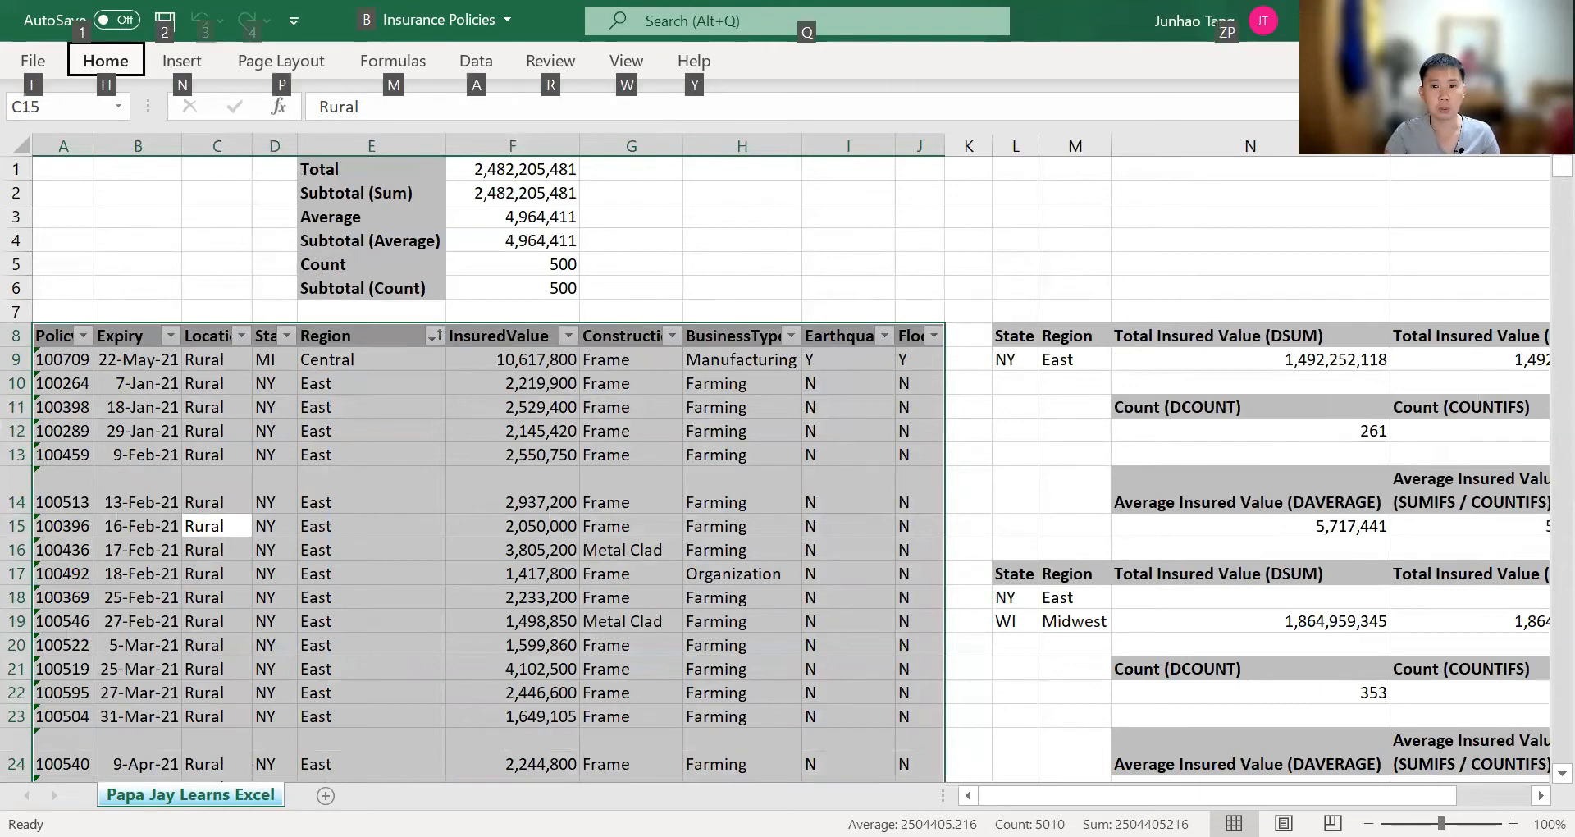
key(a)
key(b)
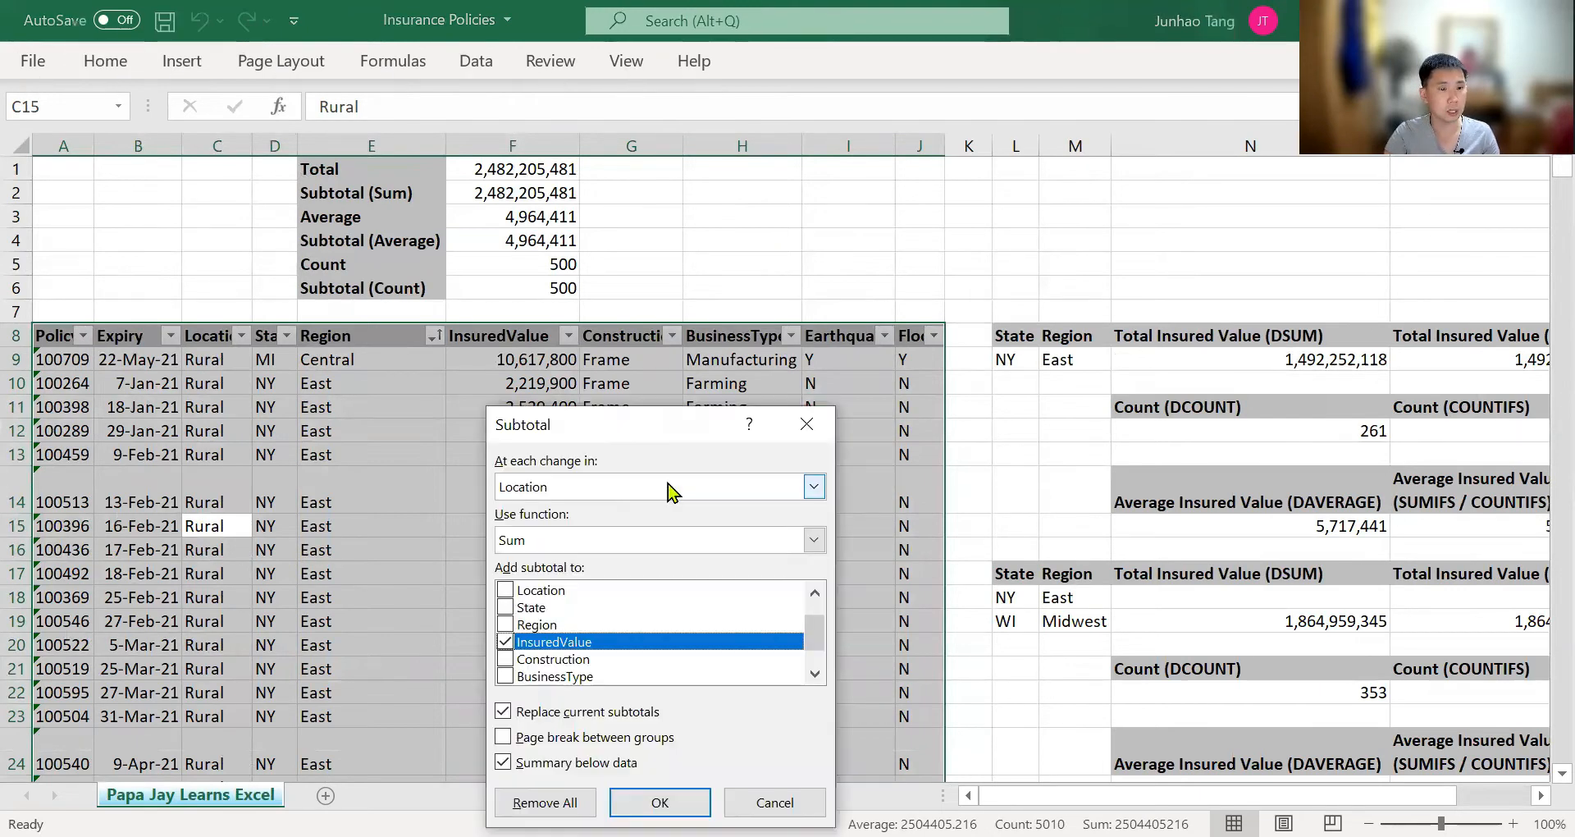
click(660, 802)
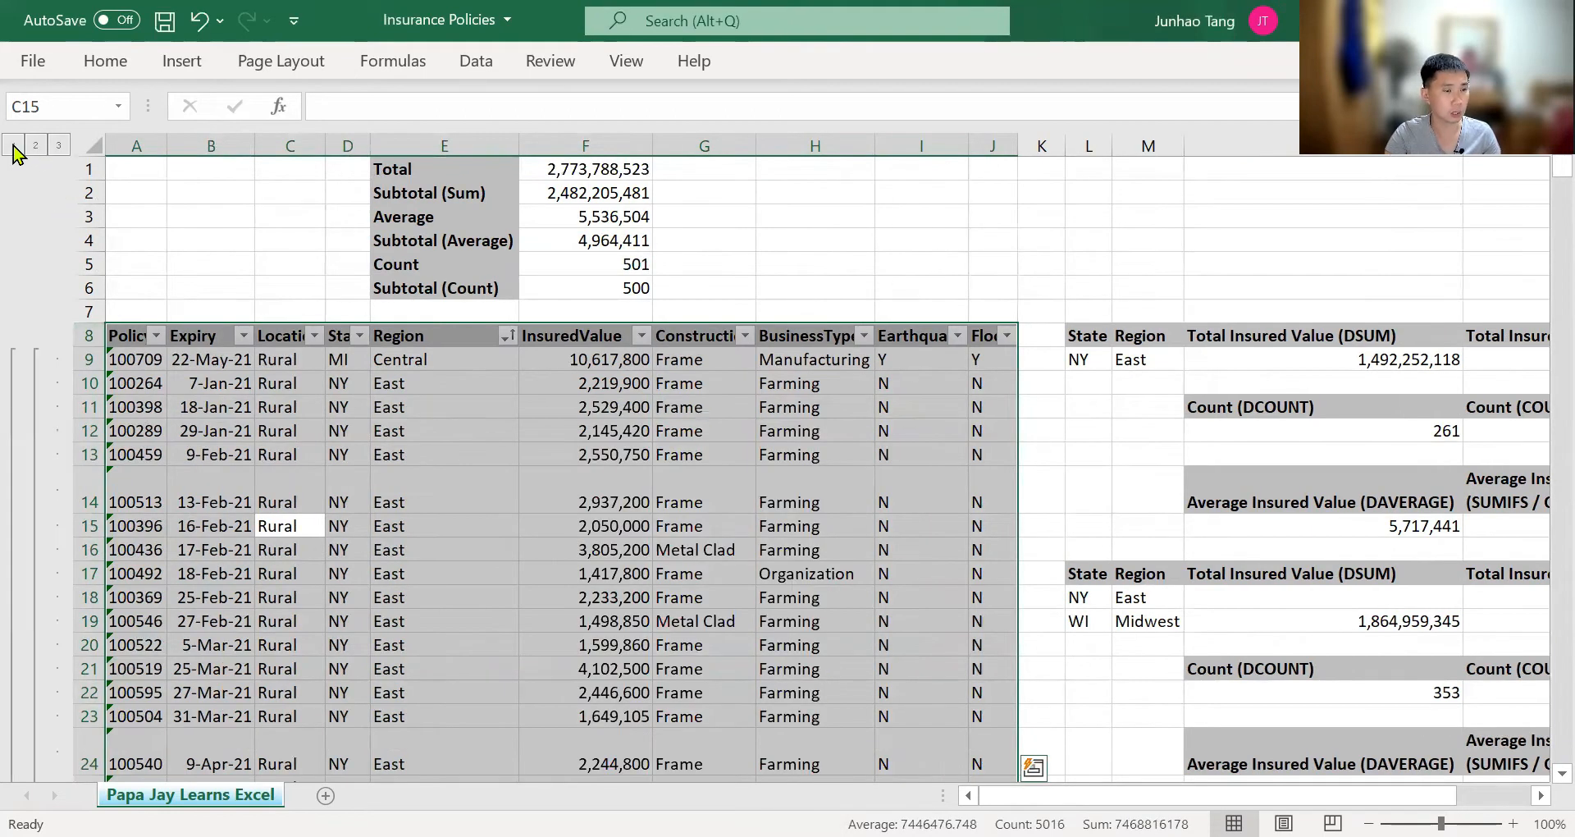
- Collapse the outline to the Rural and Urban totals, inspect the Urban total's SUBTOTAL formula, and expand all rows again
click(13, 146)
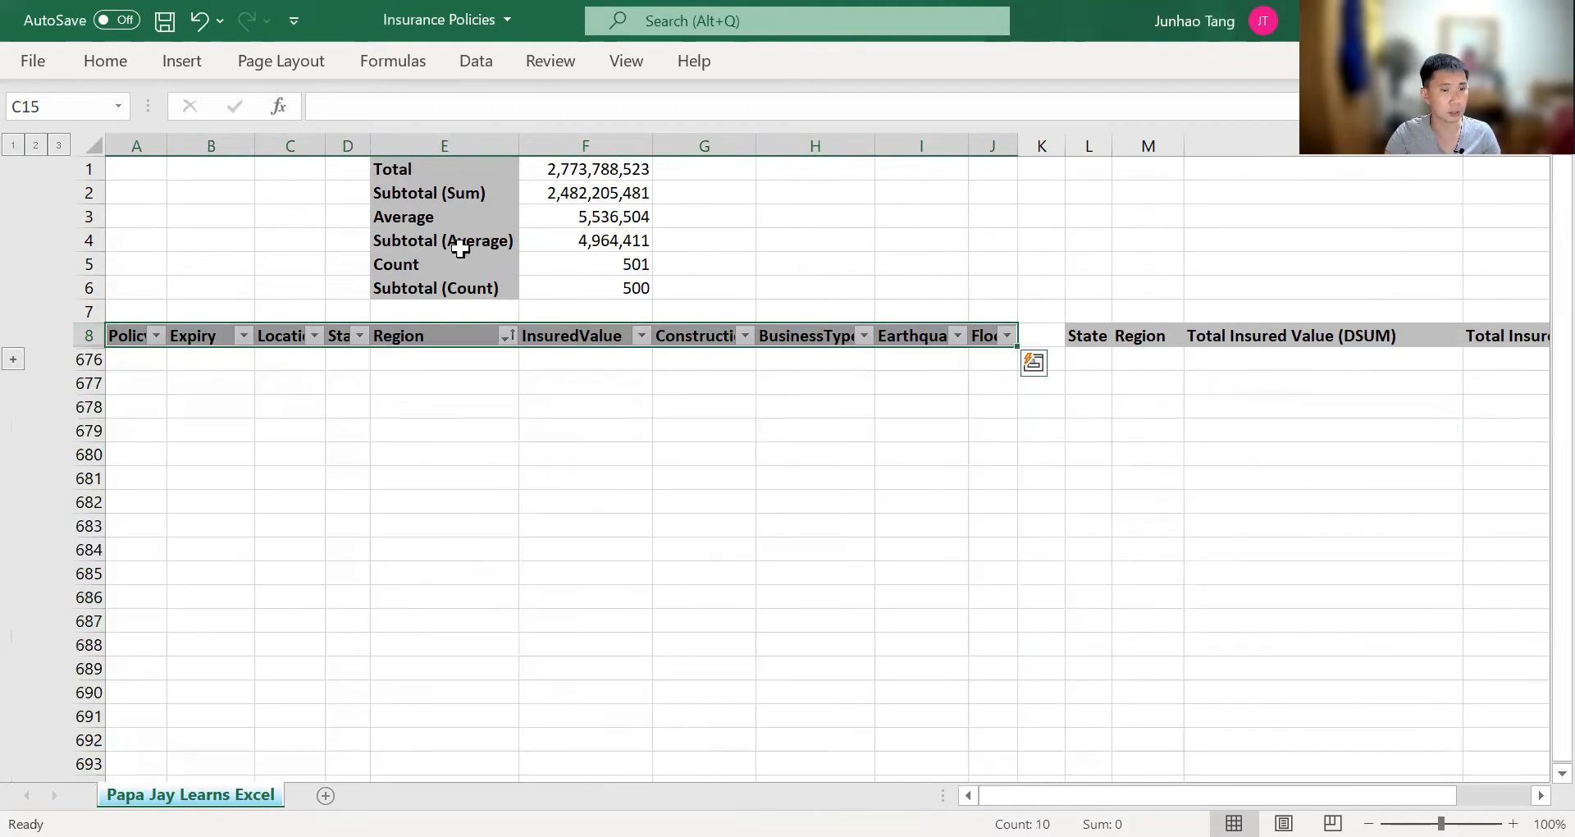
click(37, 146)
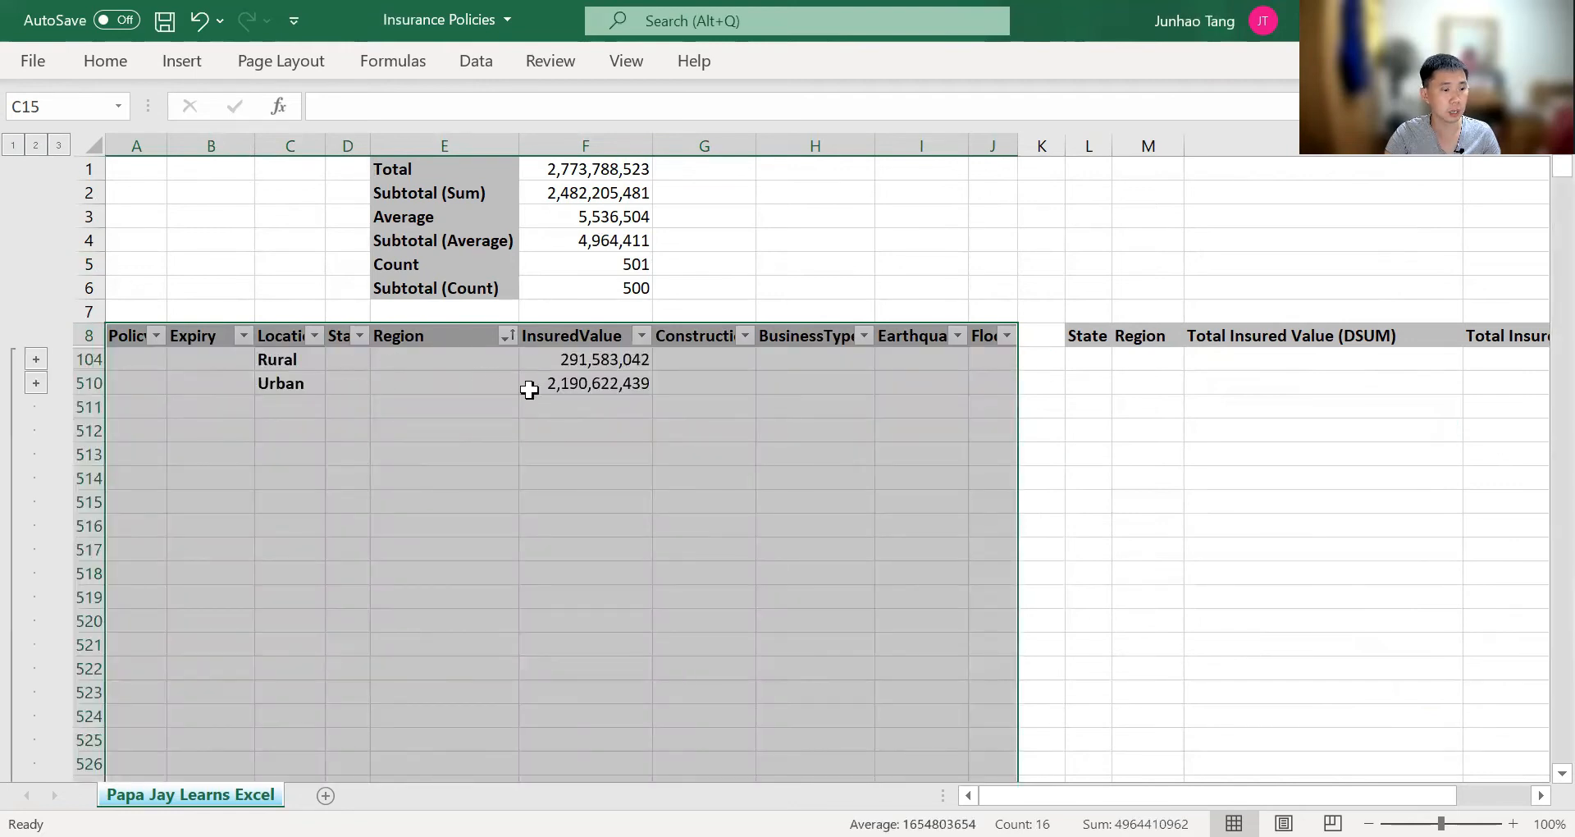
click(614, 389)
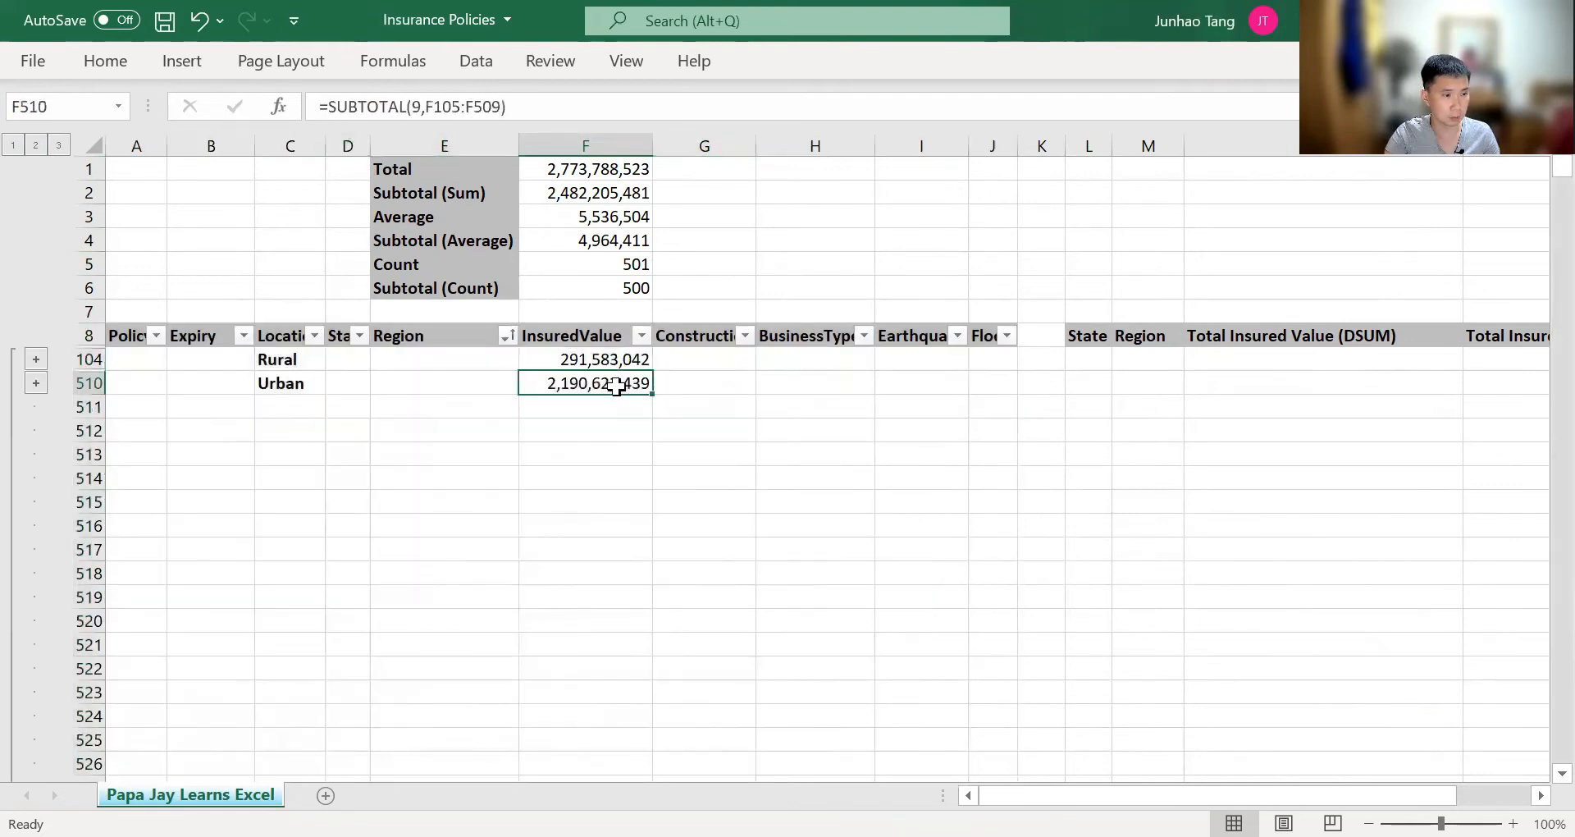
click(51, 145)
- Check the Urban subtotal at the end of the InsuredValue column and the Subtotal (Sum) formula above the table
click(648, 502)
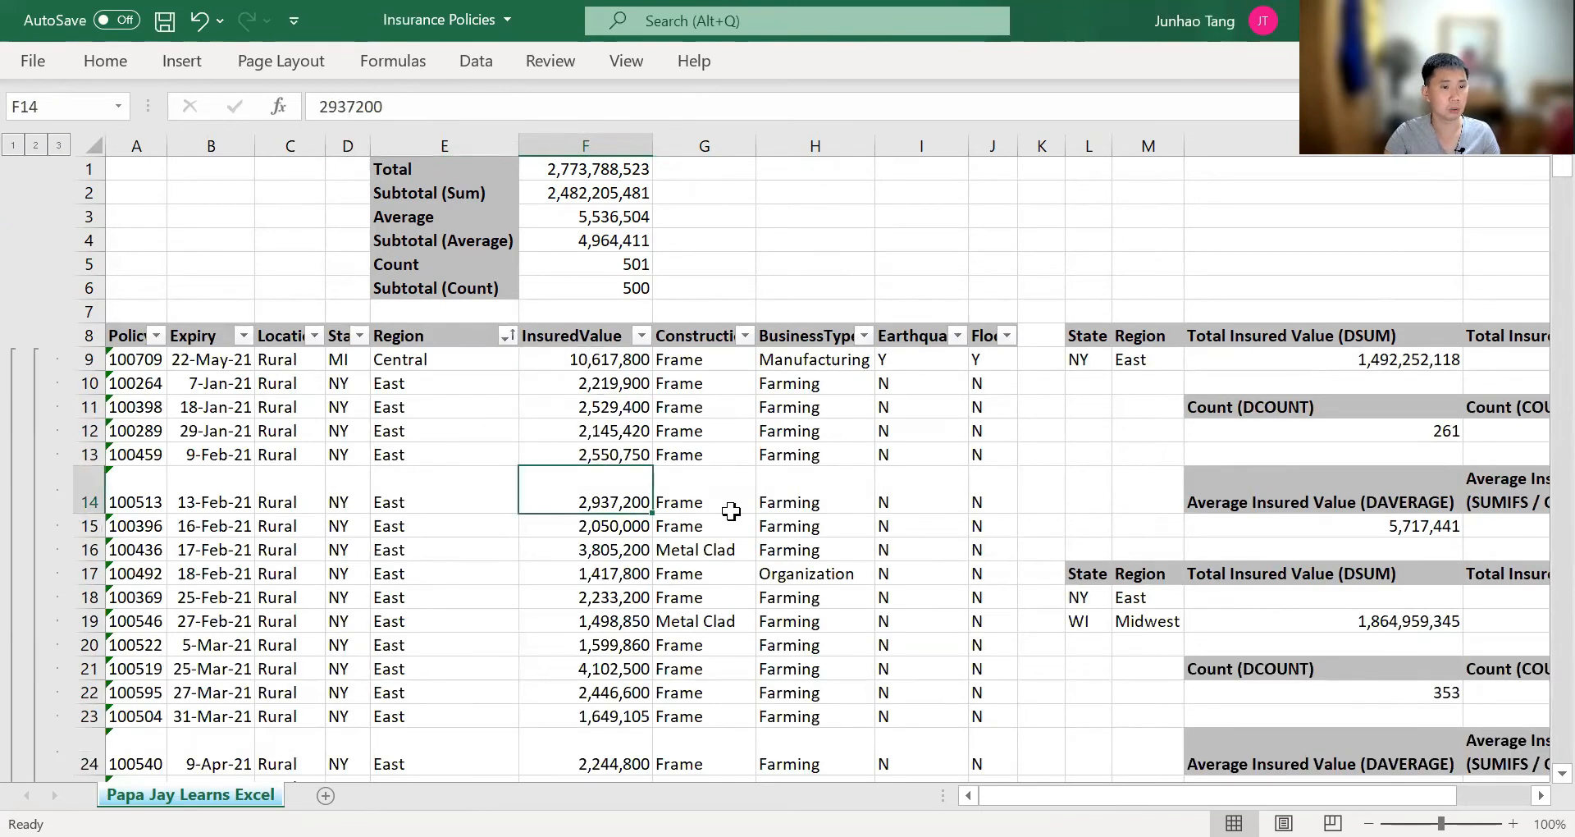
key(ctrl+Down)
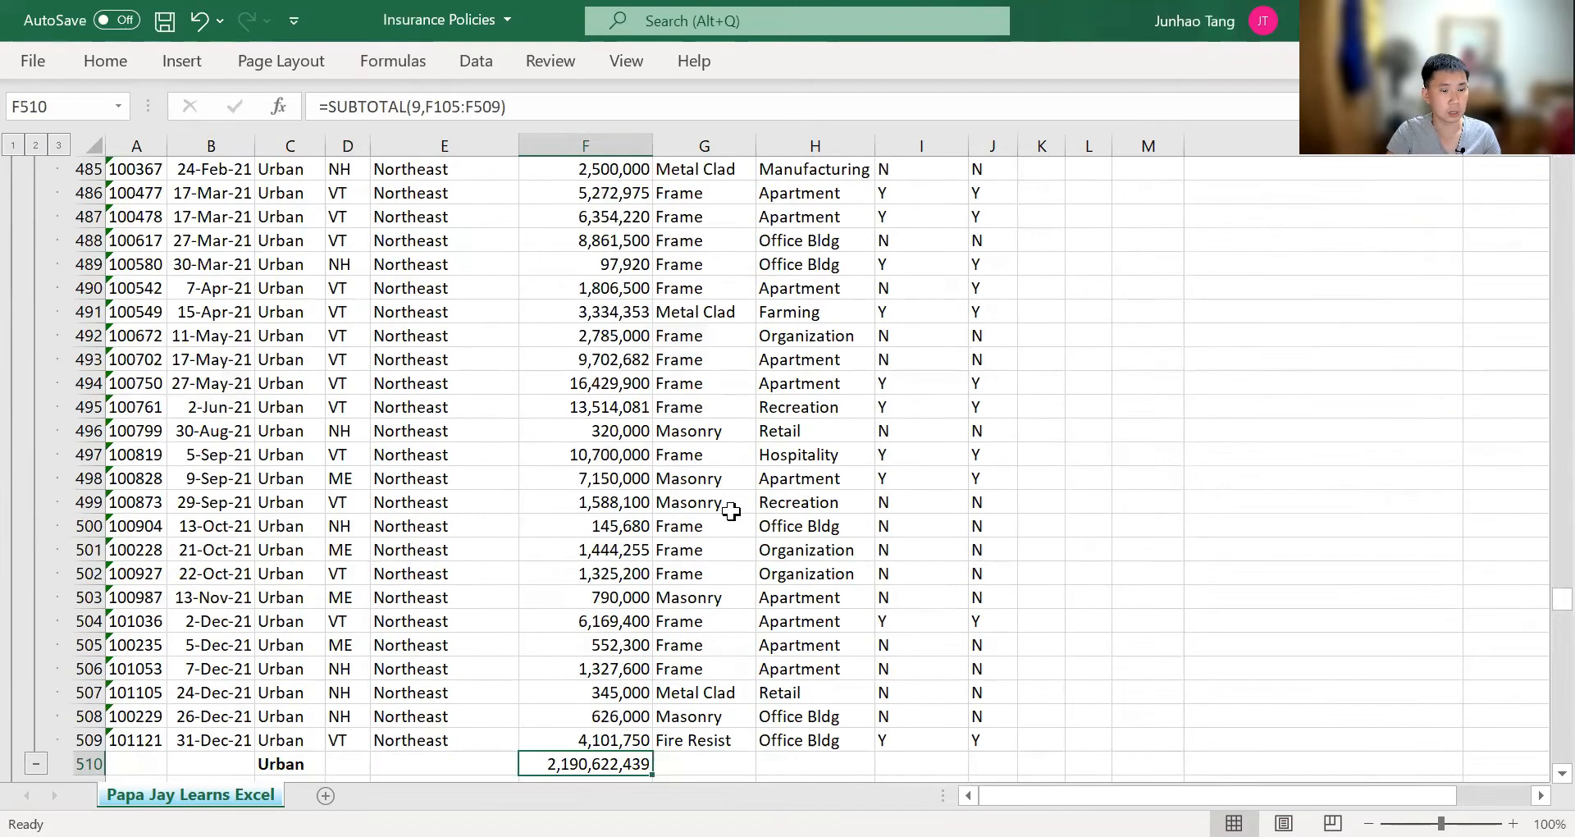
key(Down)
key(Up)
key(Up)
key(ctrl+Up)
key(ctrl+Up)
key(ctrl+Up)
key(Down)
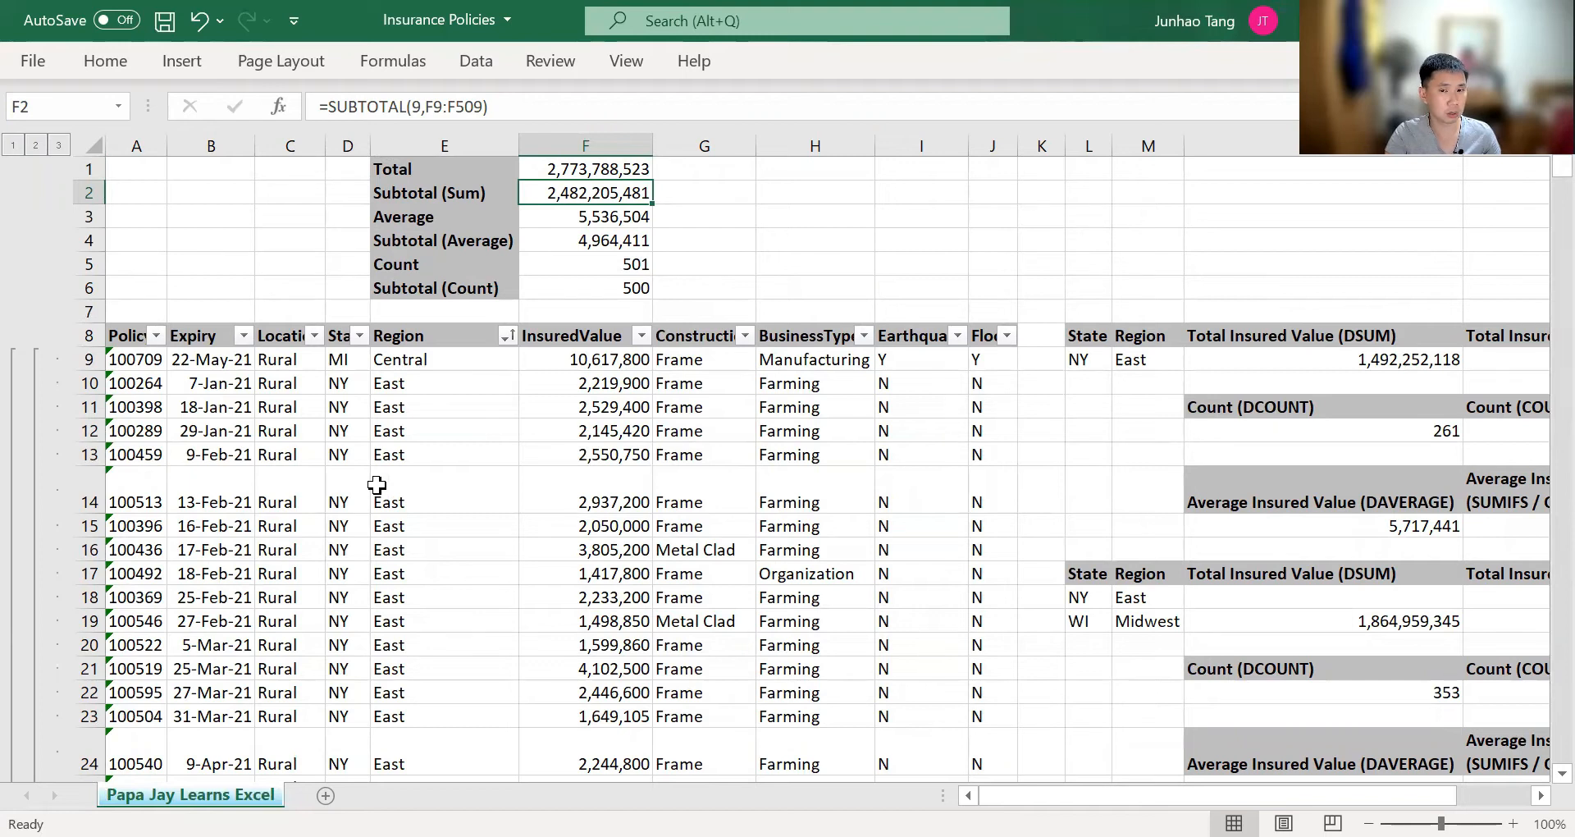
- Sort the whole table by Expiry from oldest to newest, accepting the removal of the Location subtotals
click(231, 384)
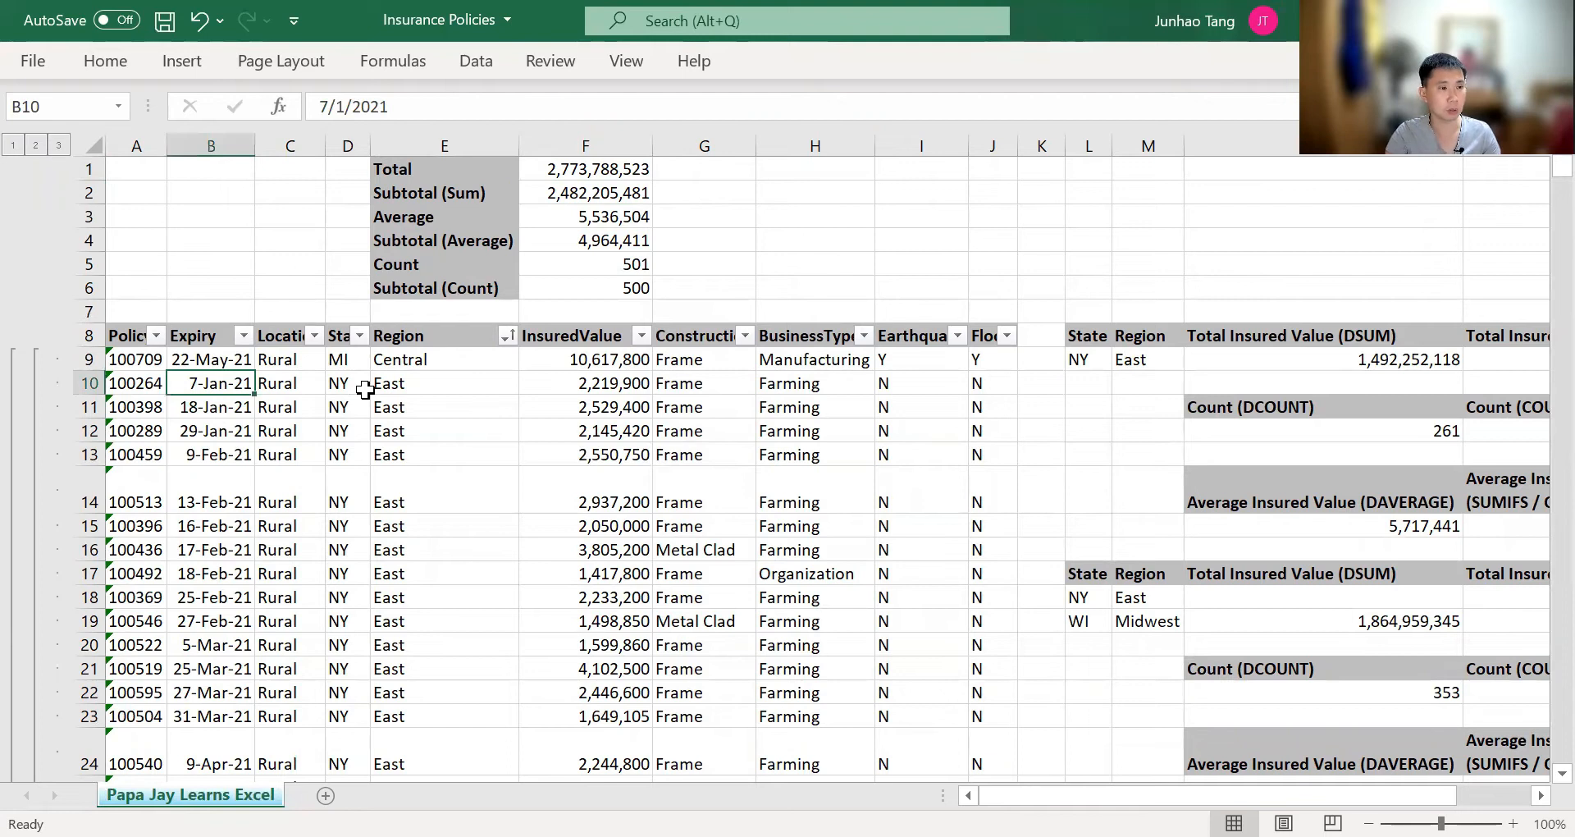
key(ctrl+a)
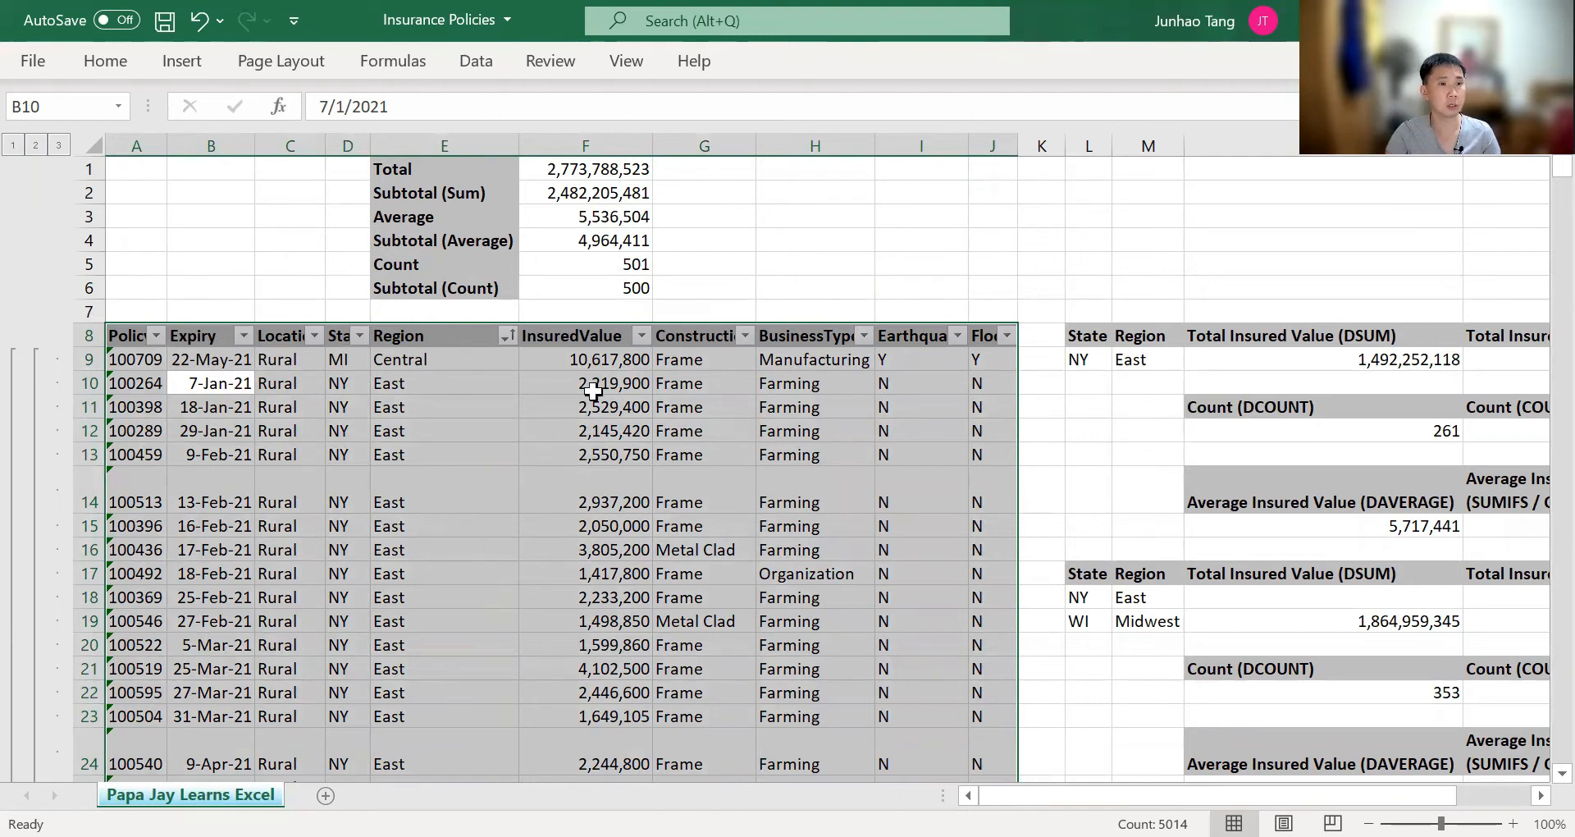
key(alt)
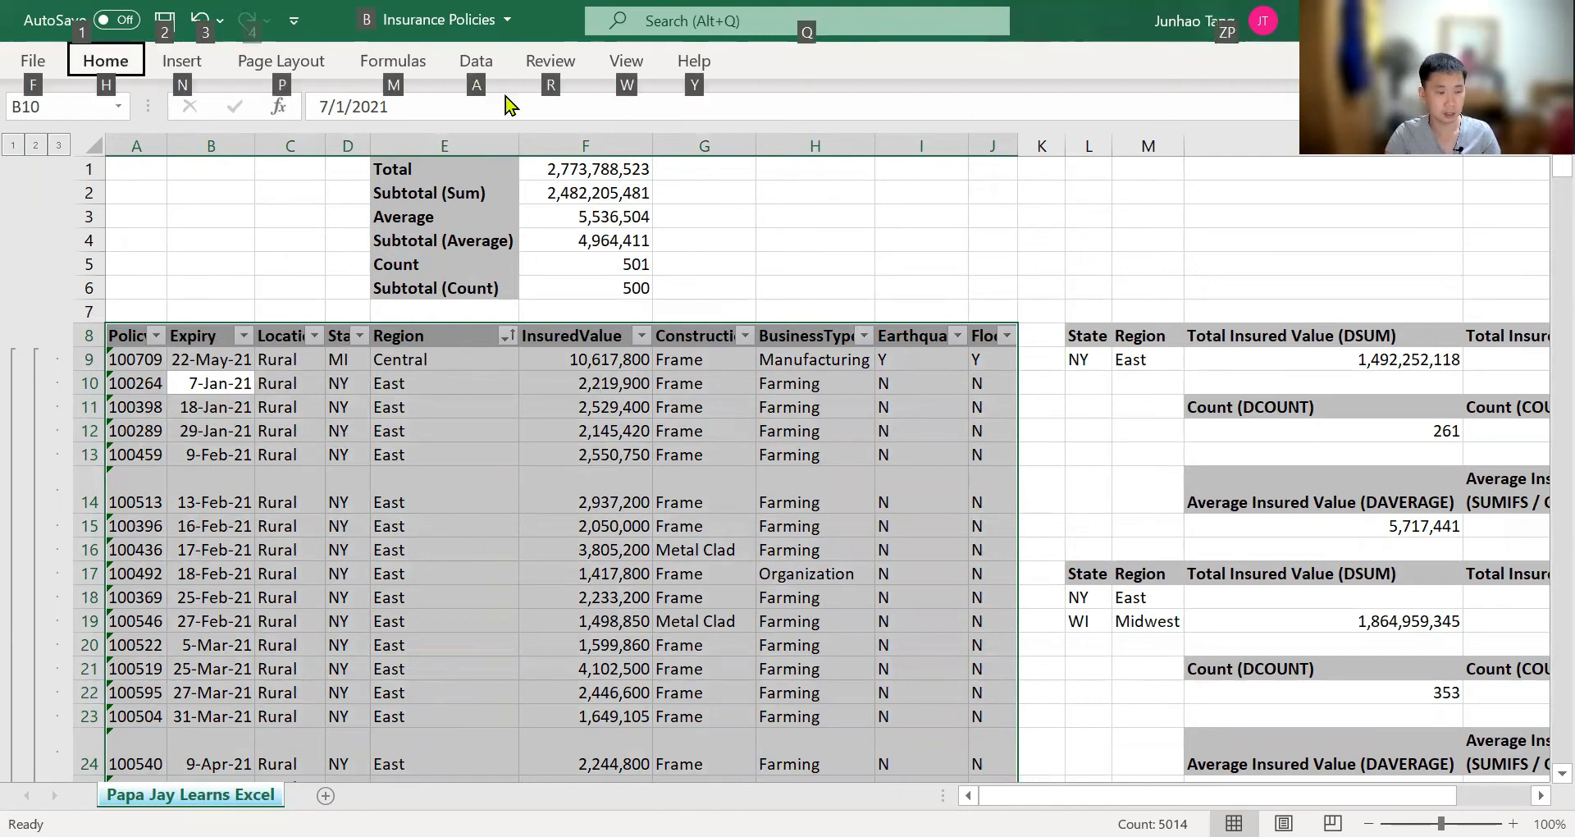
key(a)
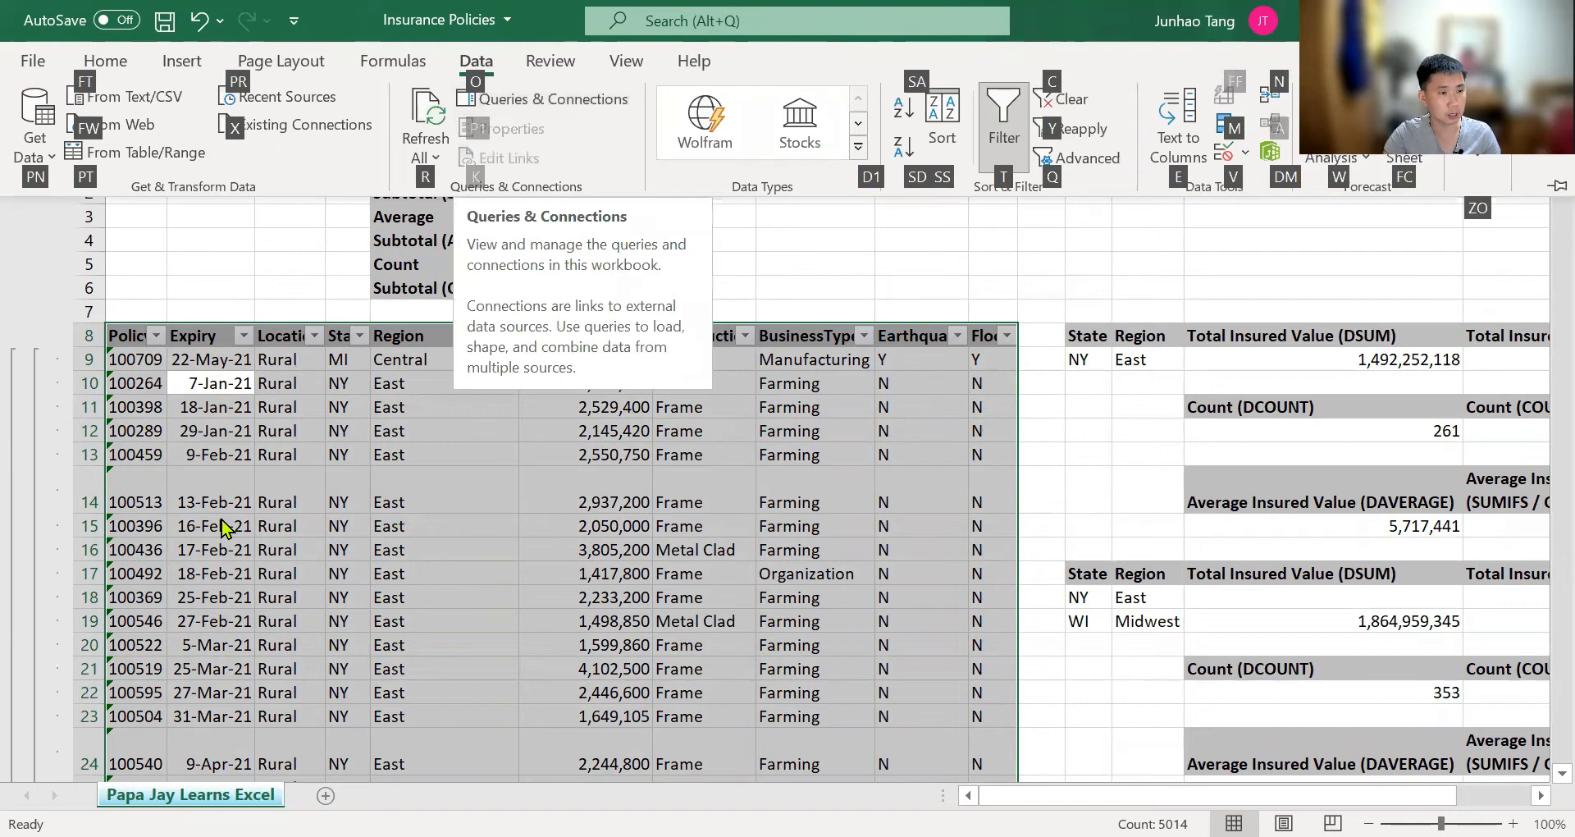
key(s)
key(a)
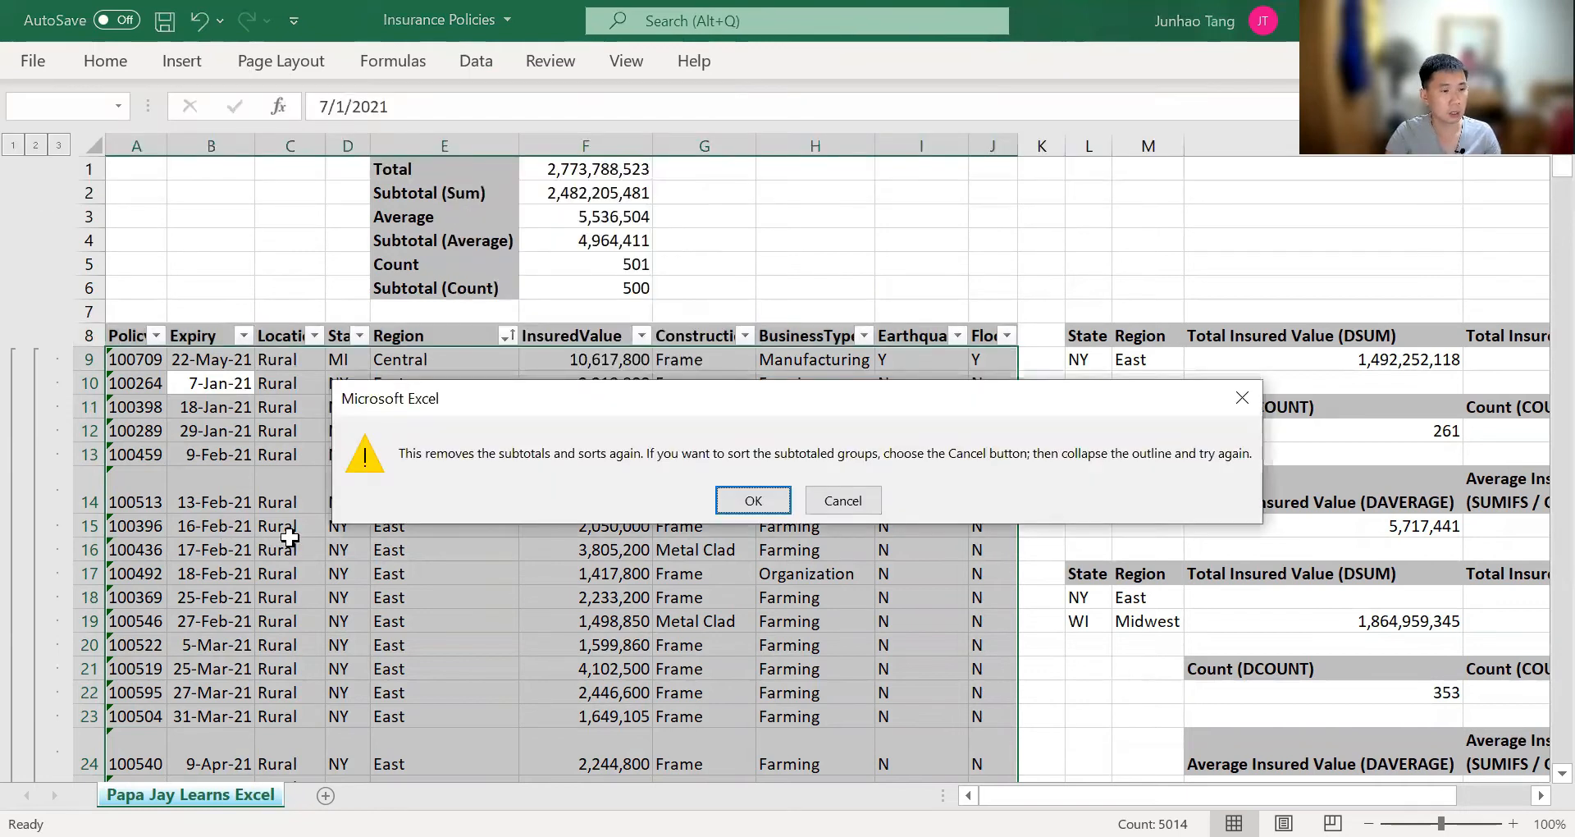
key(Return)
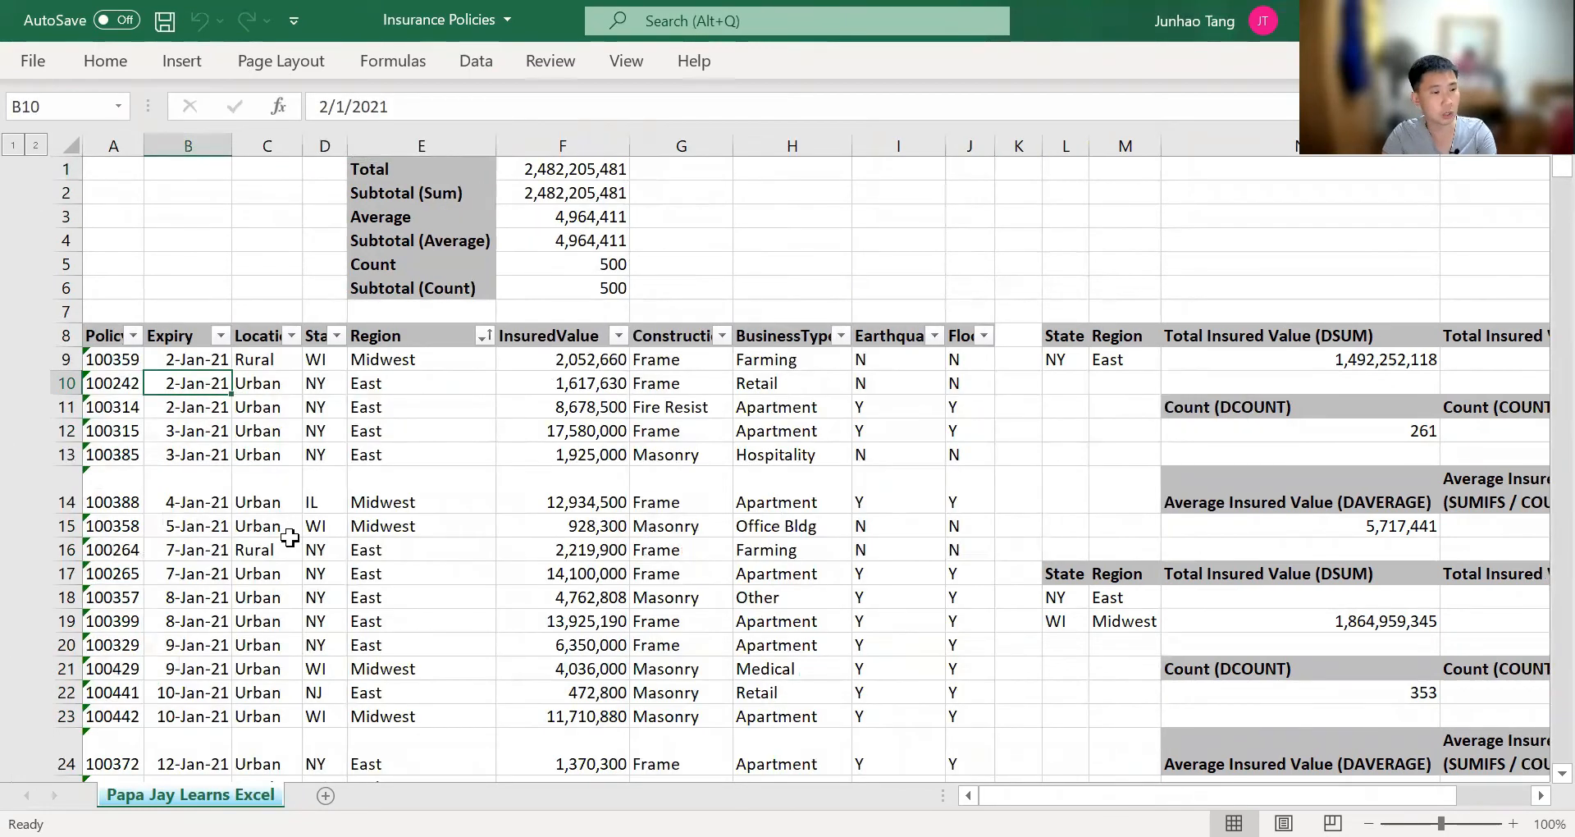
- Examine the Expiry column down through the June to August policies to check the date order
key(Page_Down)
key(Page_Down)
key(Page_Down)
key(Page_Down)
key(Page_Down)
key(Page_Down)
key(Page_Down)
key(Page_Down)
key(Page_Down)
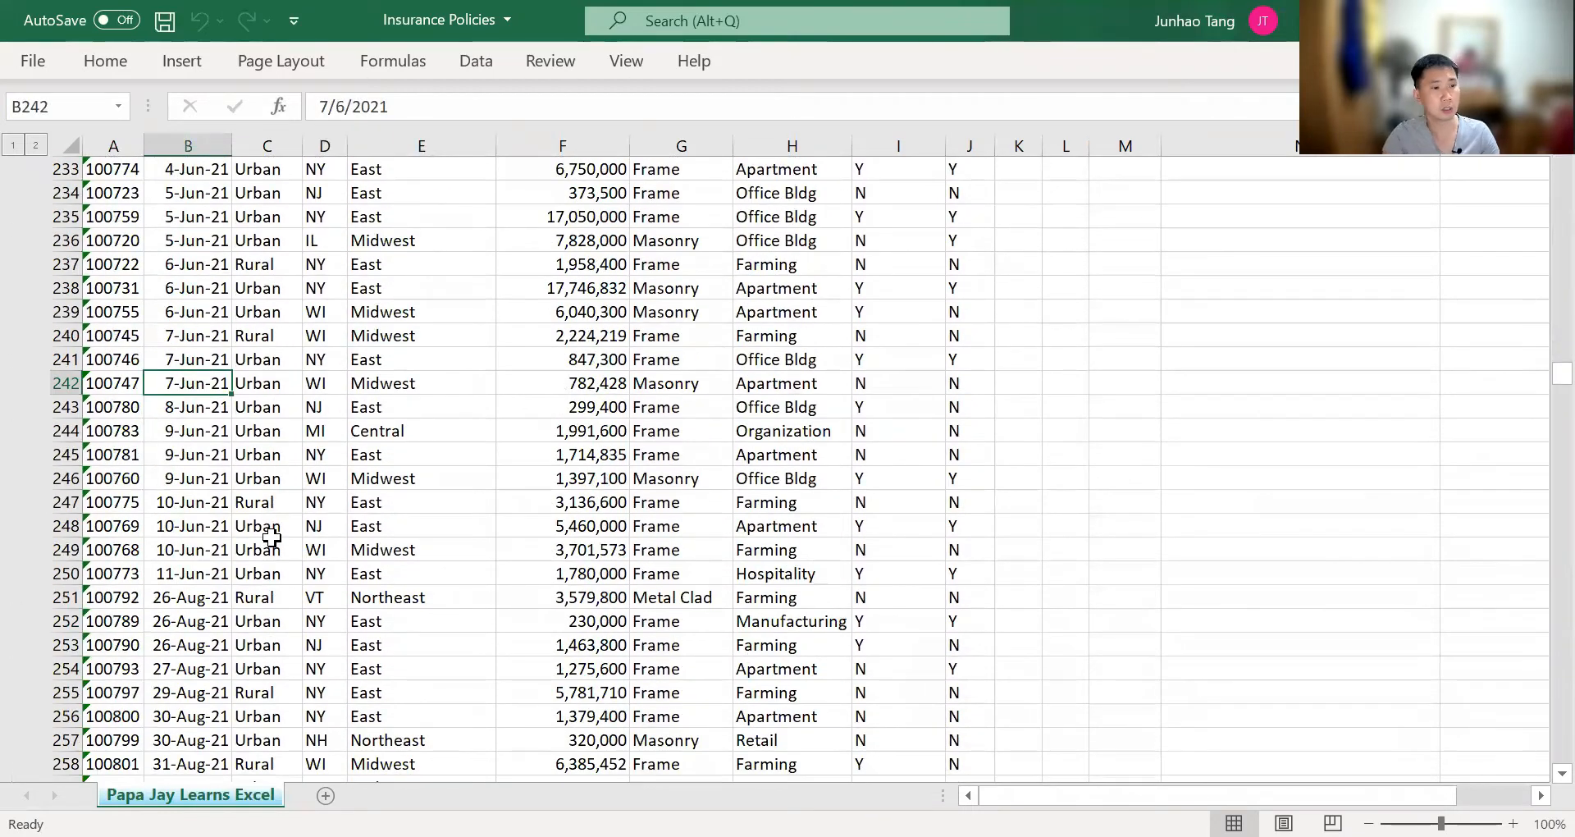
- Try adding Sum subtotals of InsuredValue at each change in Expiry for the whole table, and undo them
key(ctrl+Up)
key(ctrl+Up)
key(Down)
key(Down)
key(Down)
key(Down)
key(Down)
key(Down)
key(Down)
key(Down)
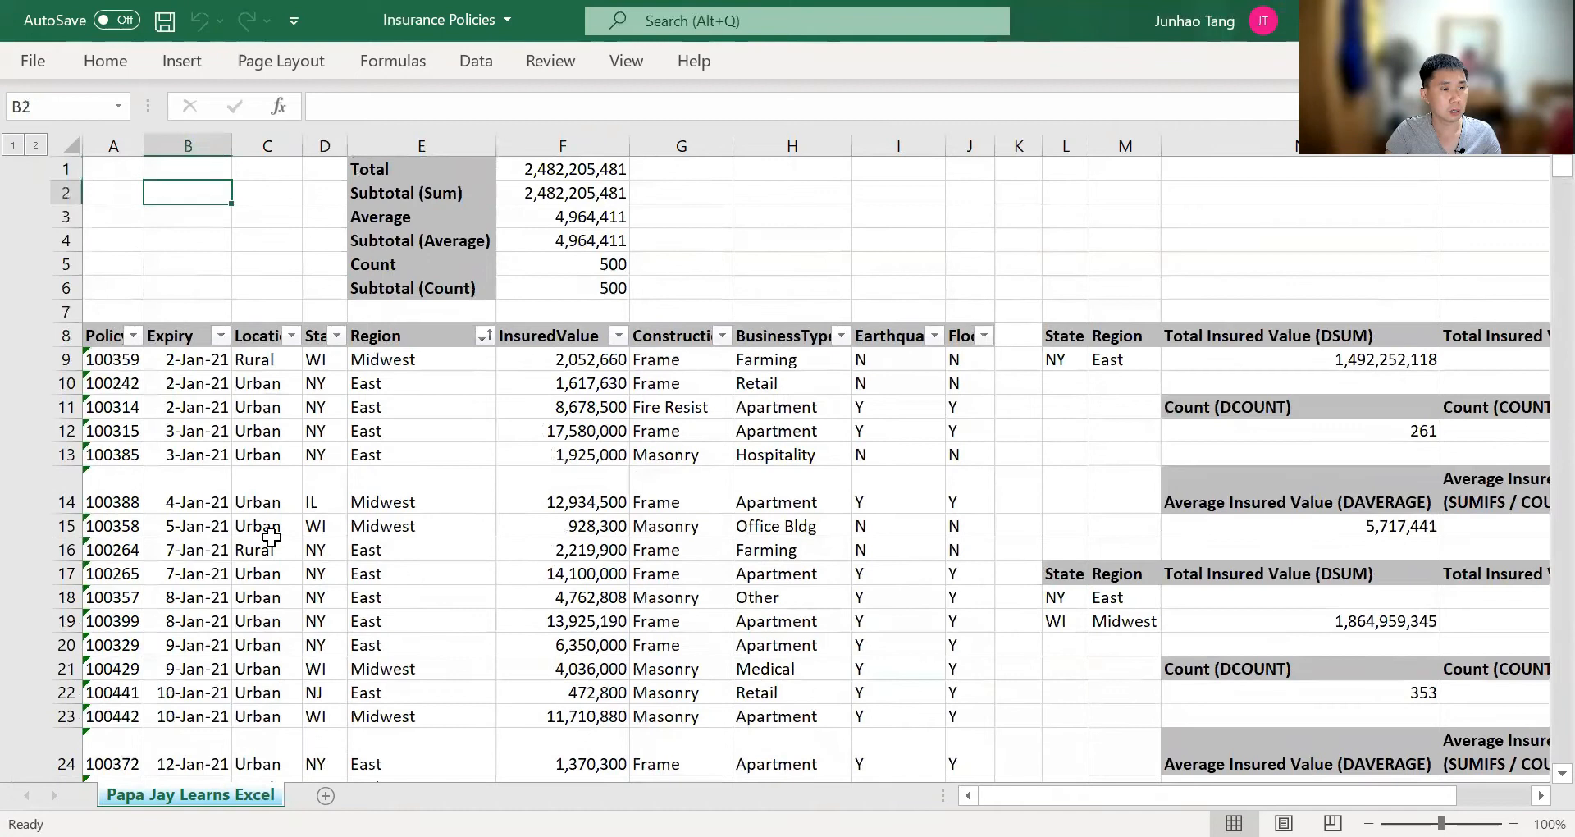
key(Down)
key(ctrl+a)
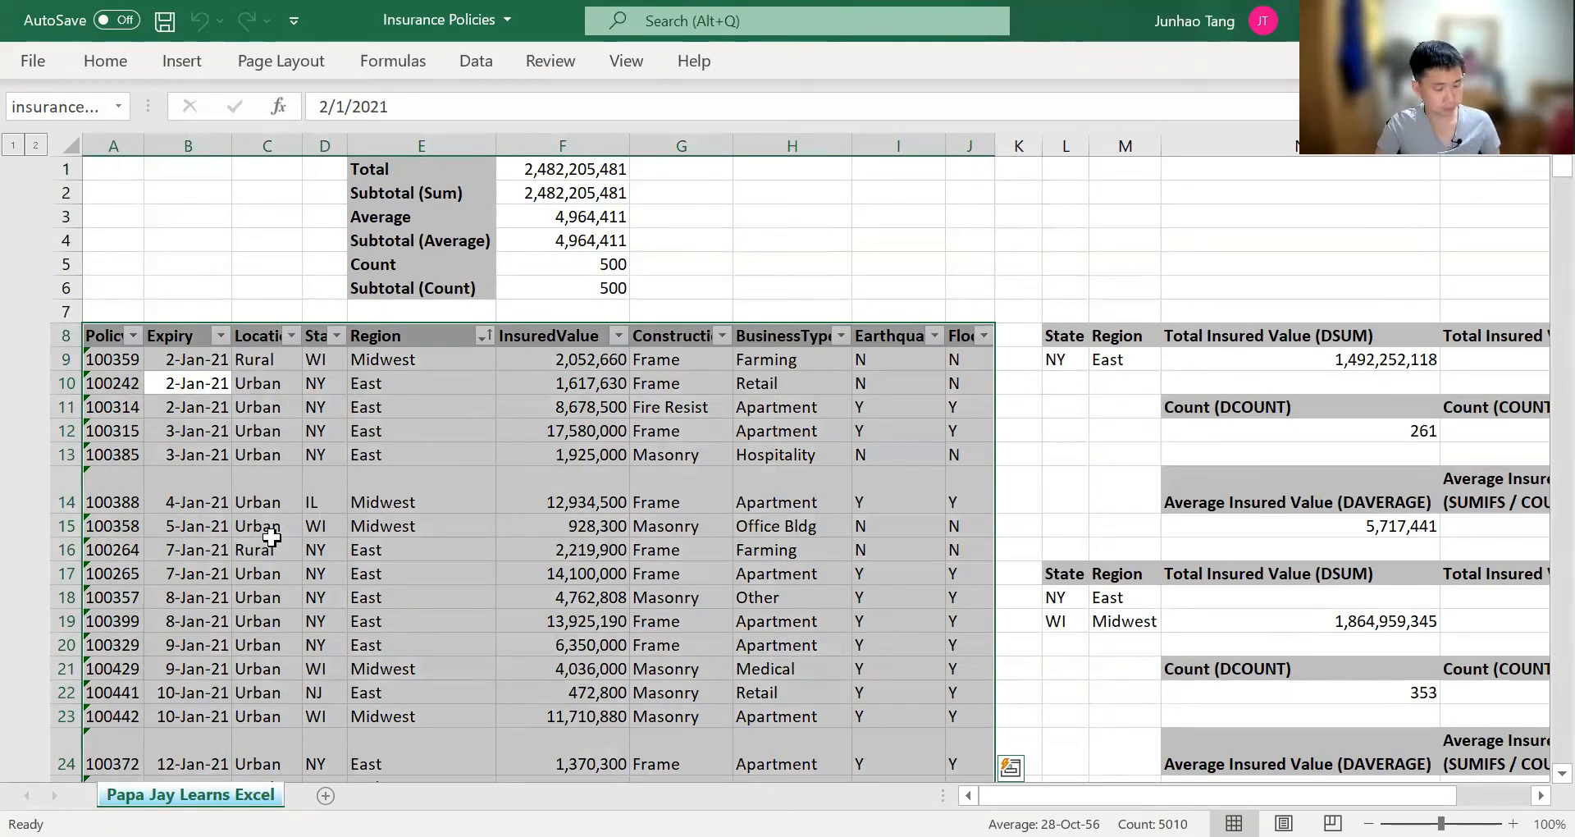
key(alt)
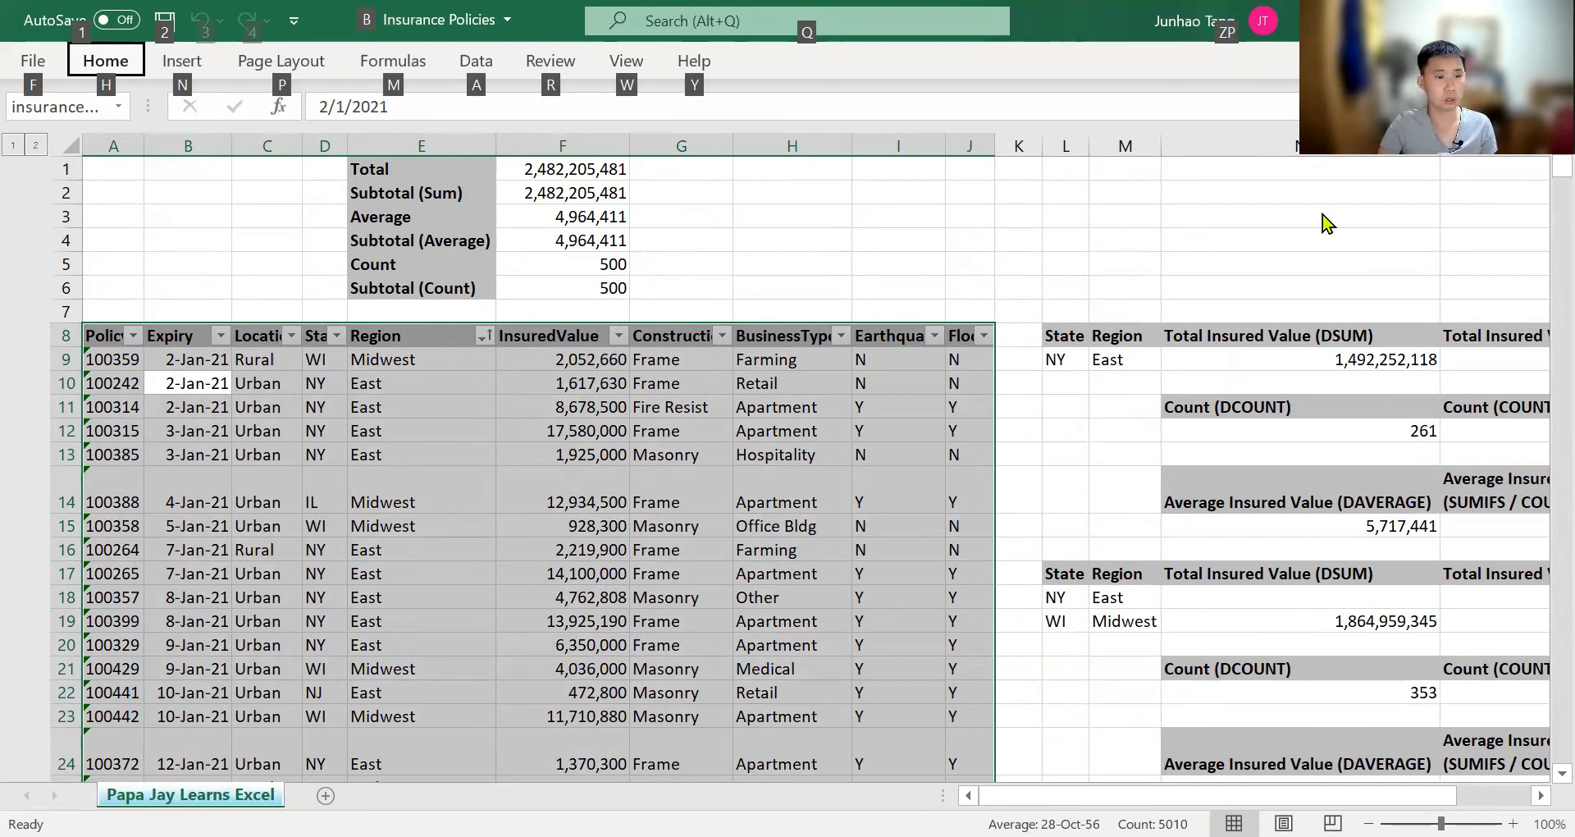
key(a)
key(b)
click(702, 486)
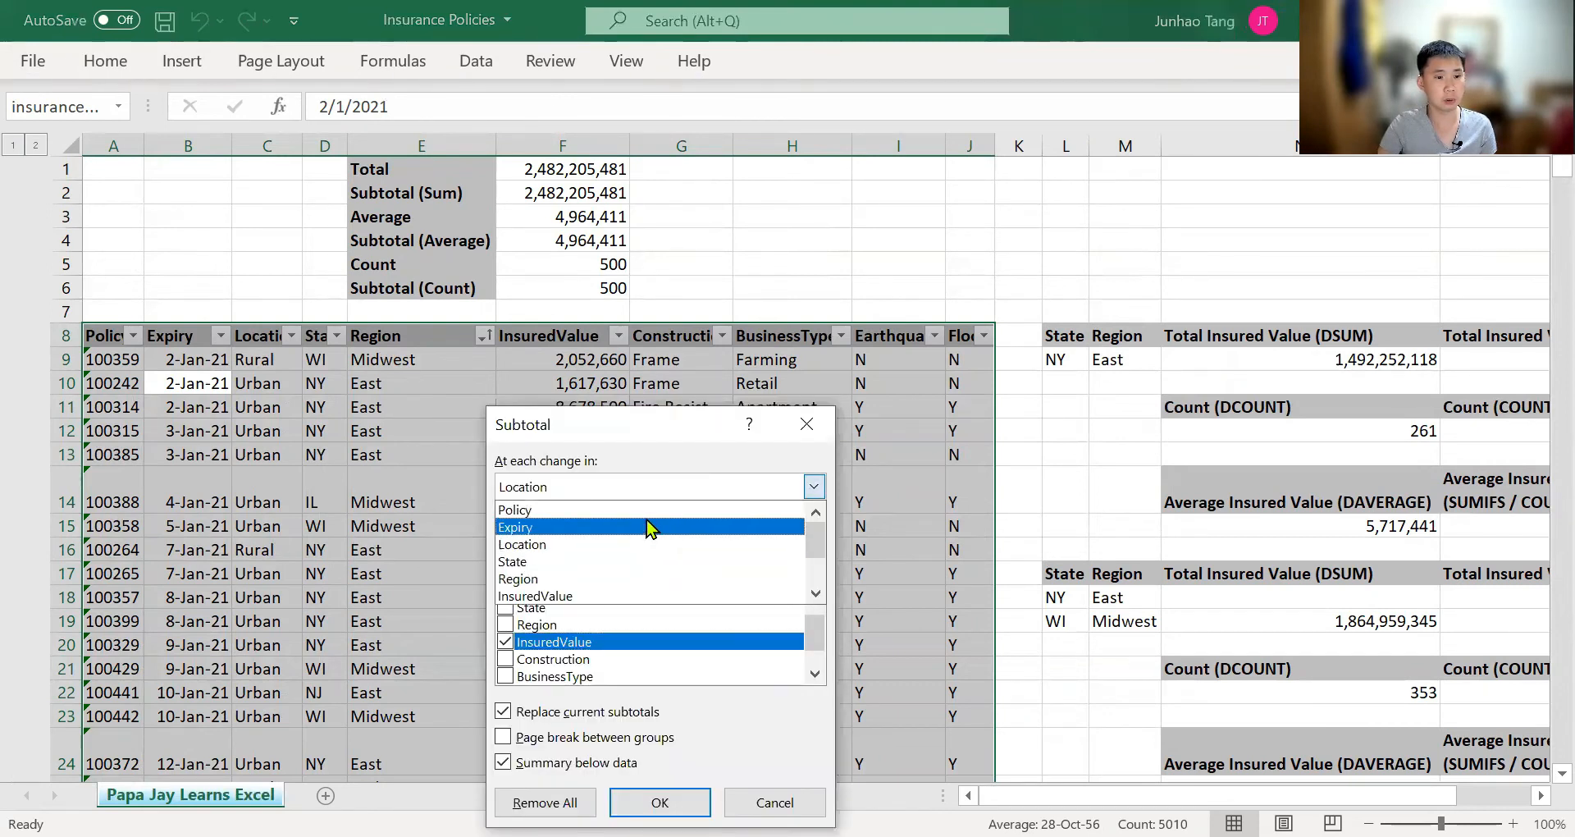
click(648, 527)
click(659, 799)
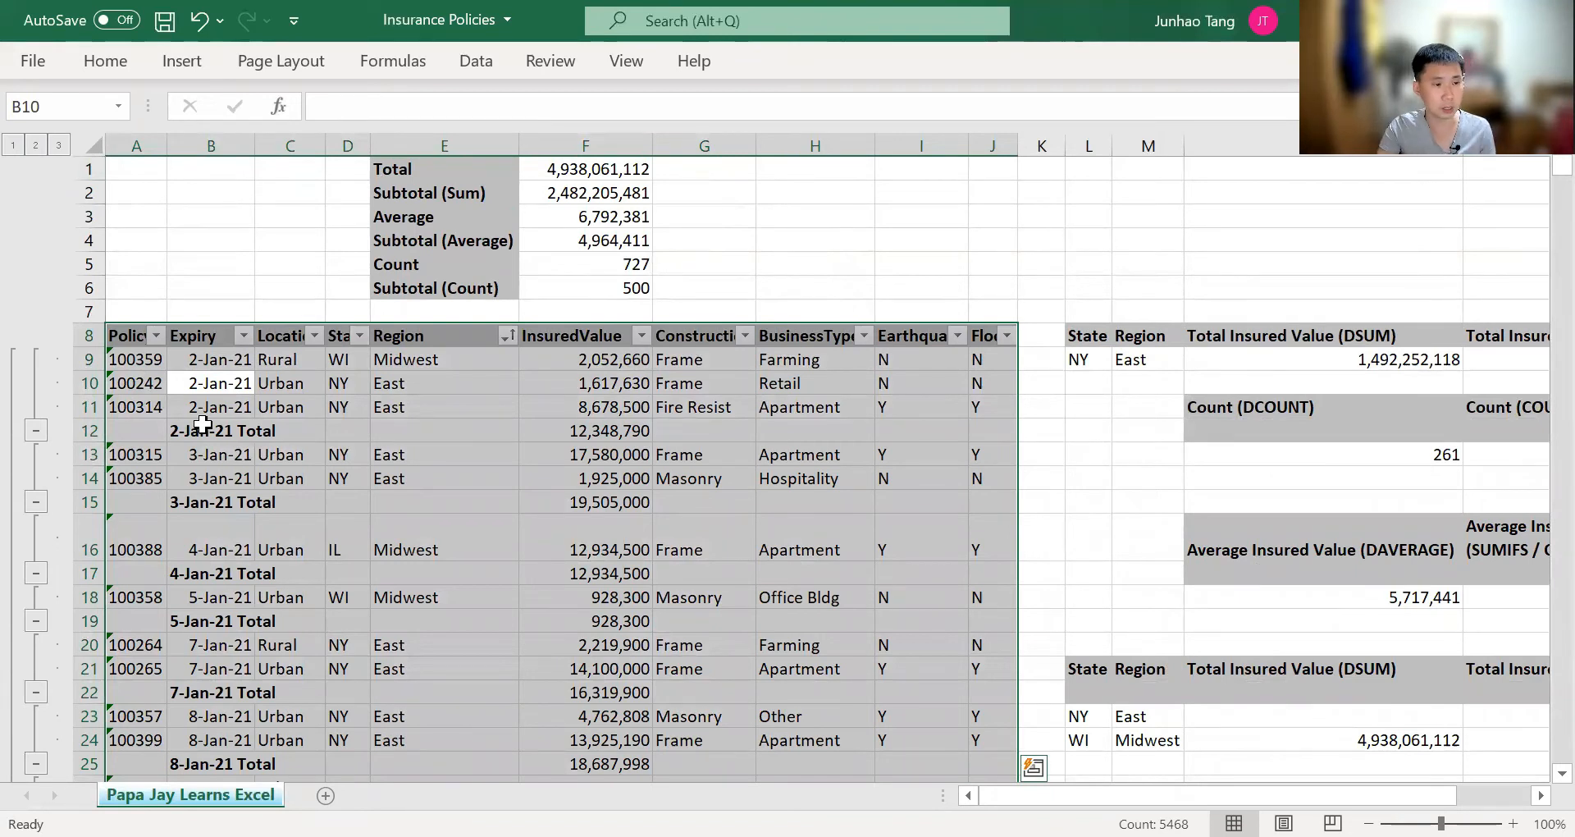
click(209, 431)
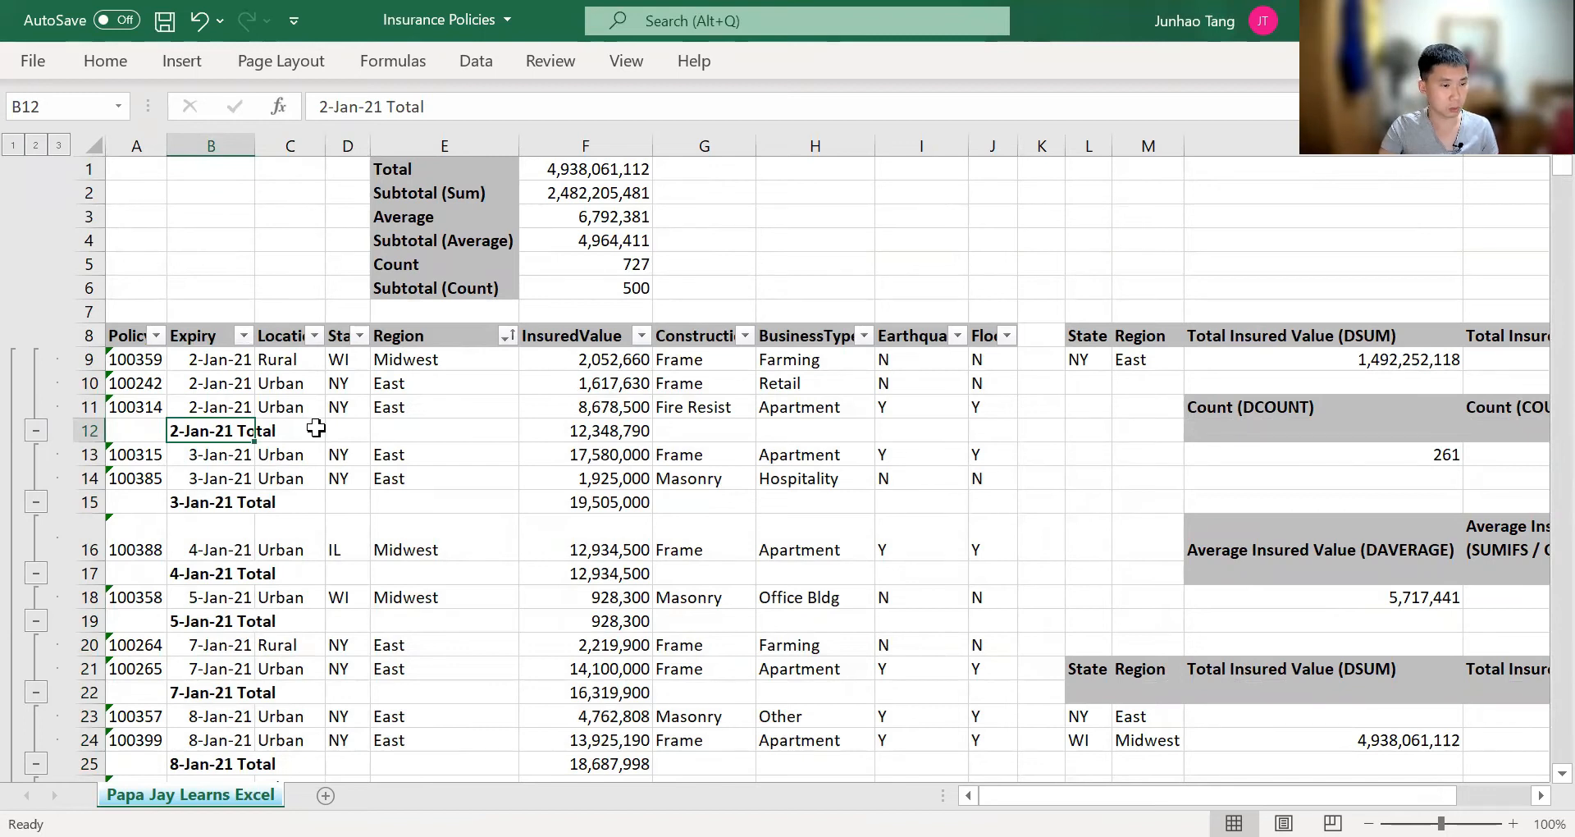
key(ctrl+z)
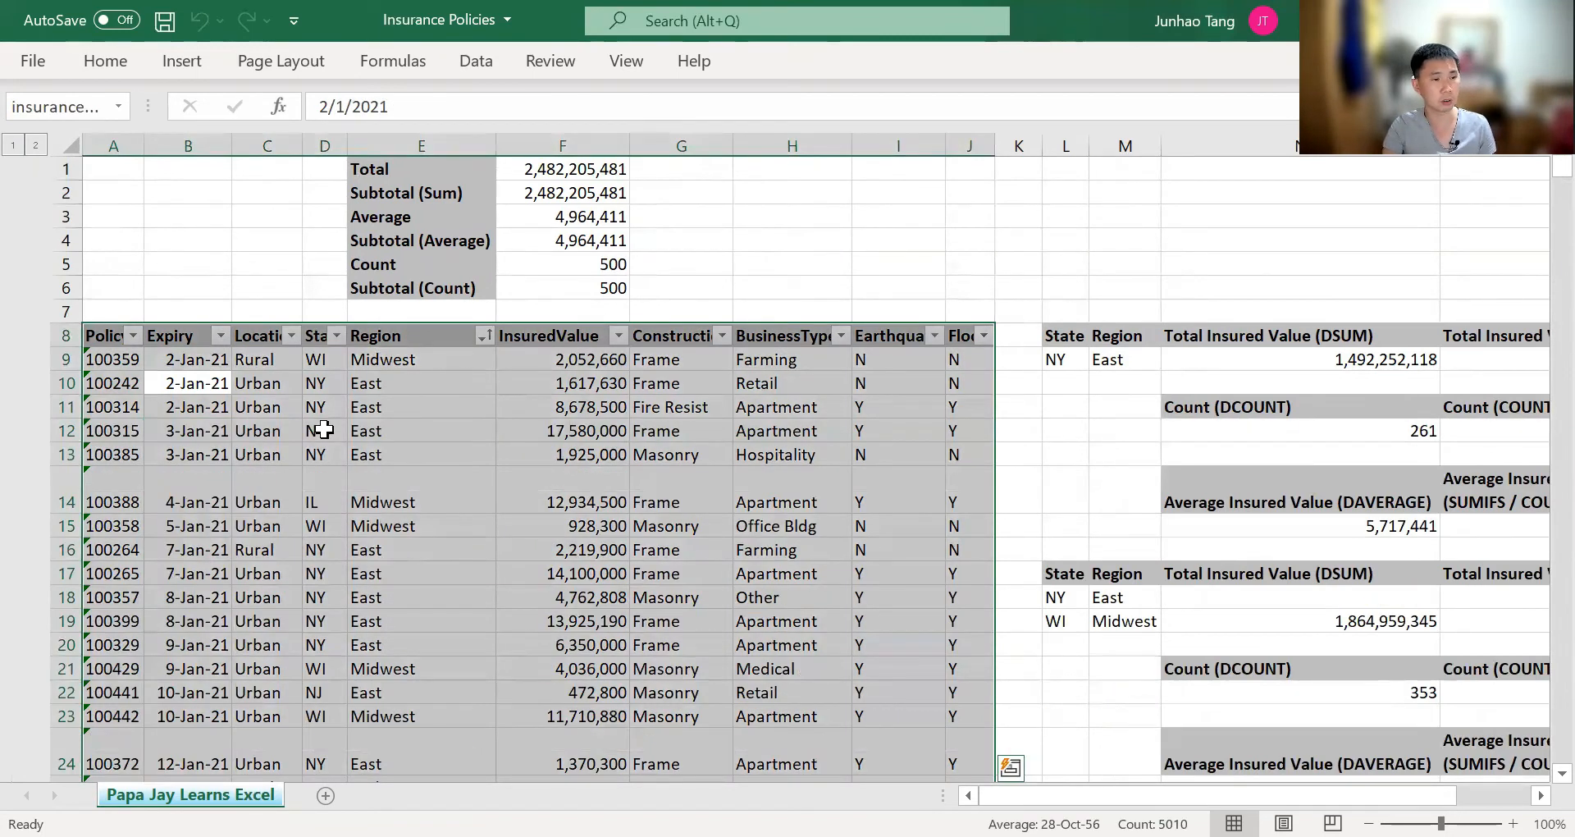
- Insert a new column before Expiry and give it the header Month
key(ctrl+space)
key(ctrl+shift+plus)
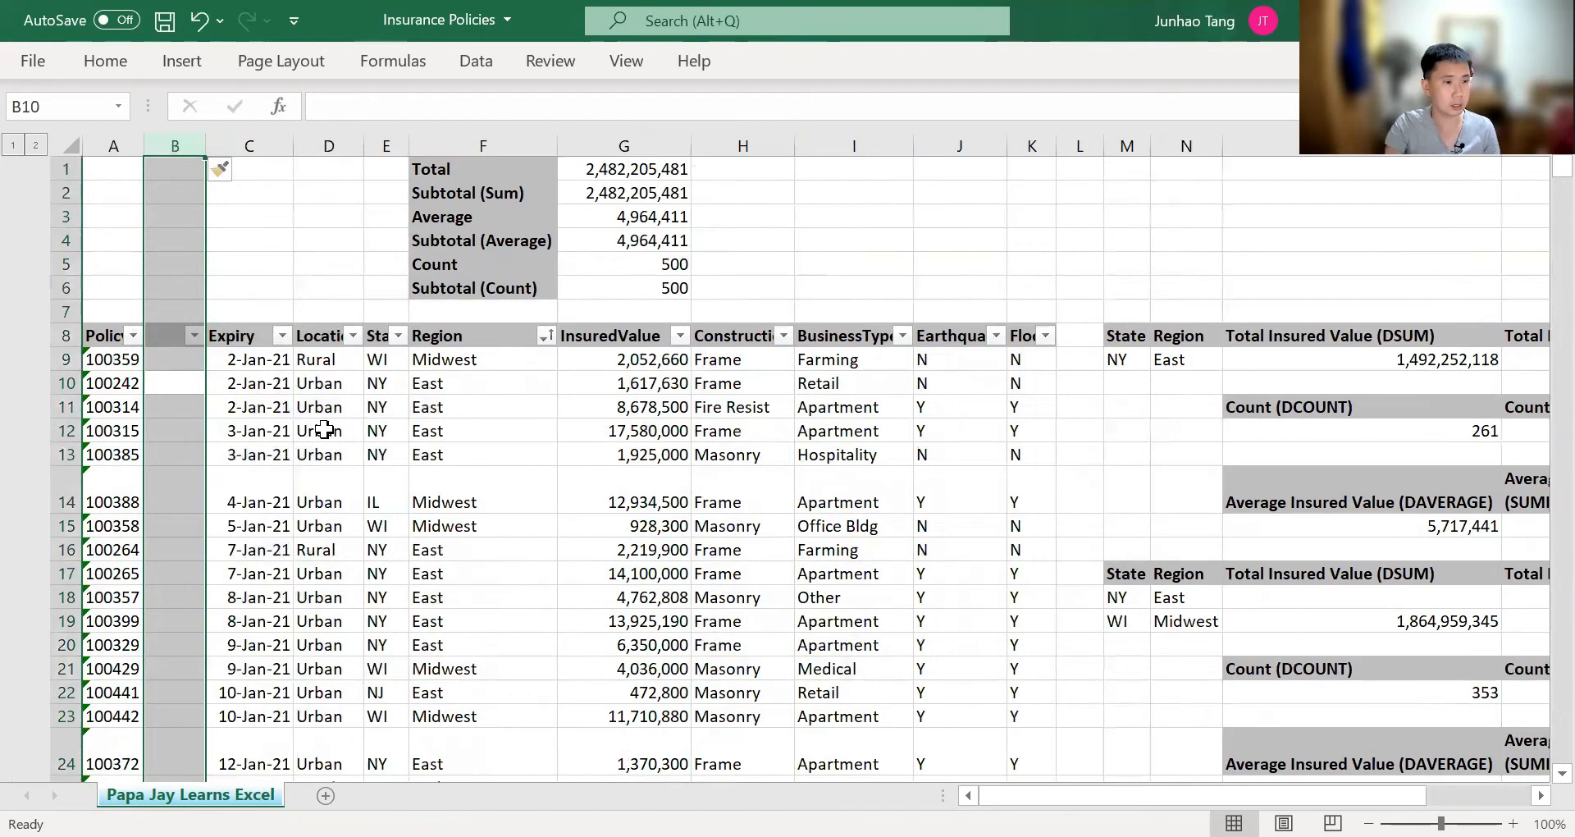
key(Down)
key(Down)
key(Up)
key(Up)
key(Up)
key(Up)
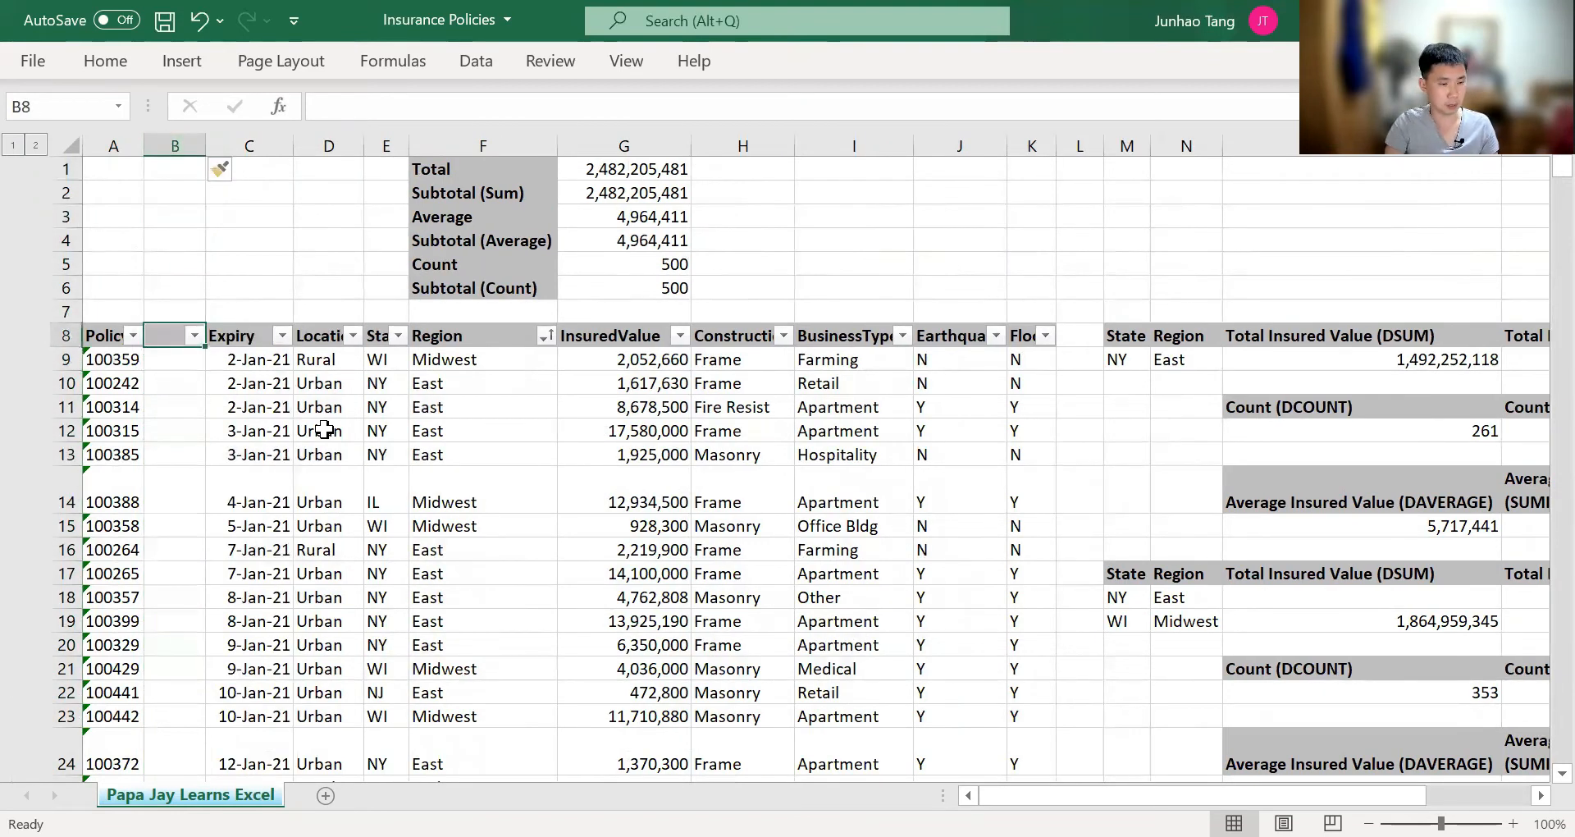
text(Month)
key(Return)
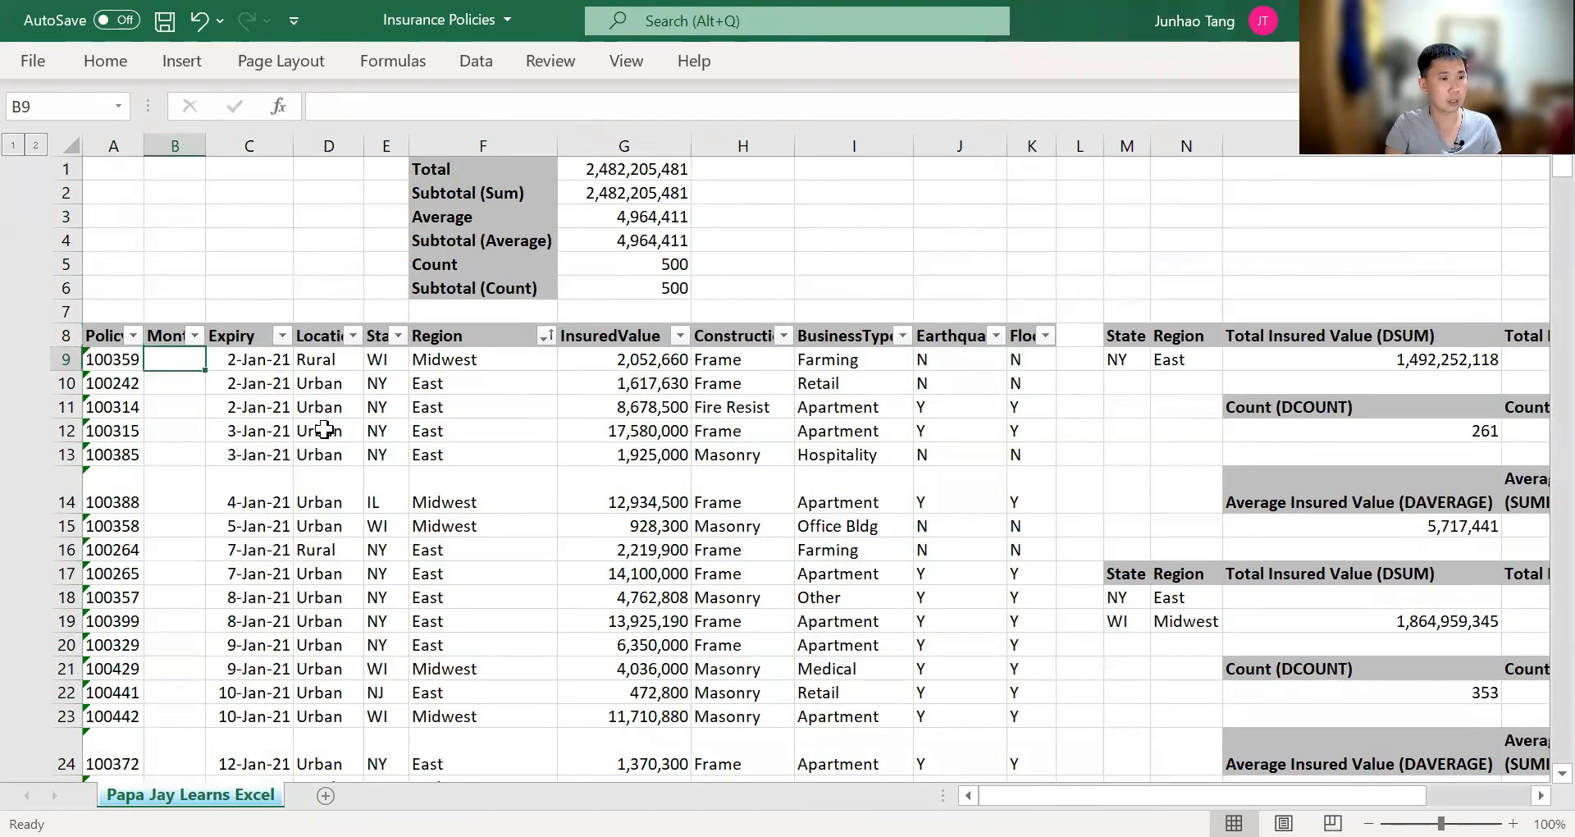
- Extract the month number from the first policy's Expiry date in cell B9 with the formula =MONTH(C9)
text(=)
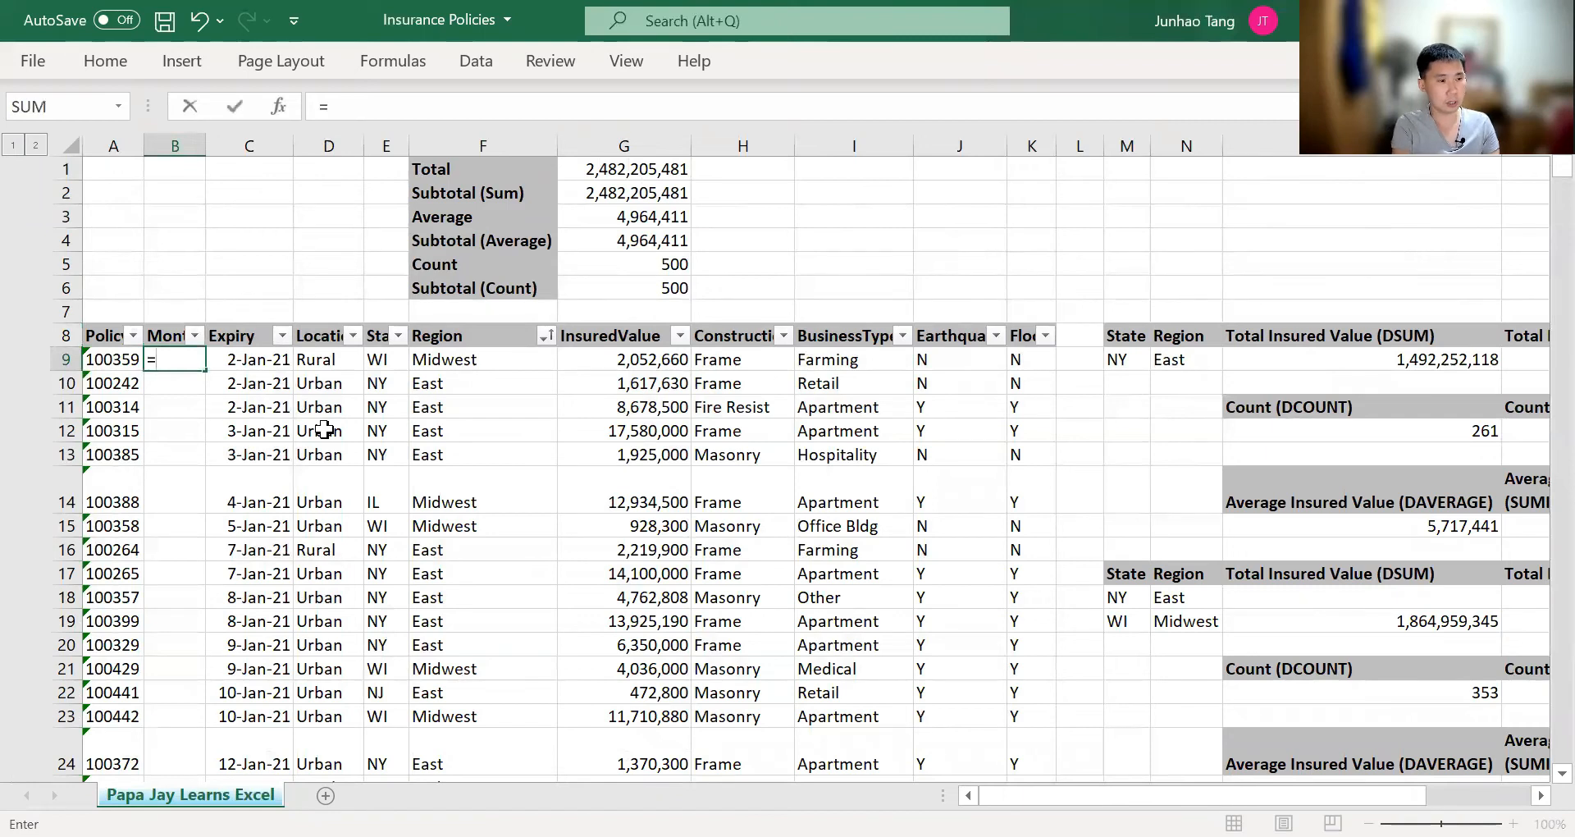
text(MONTH()
key(Right)
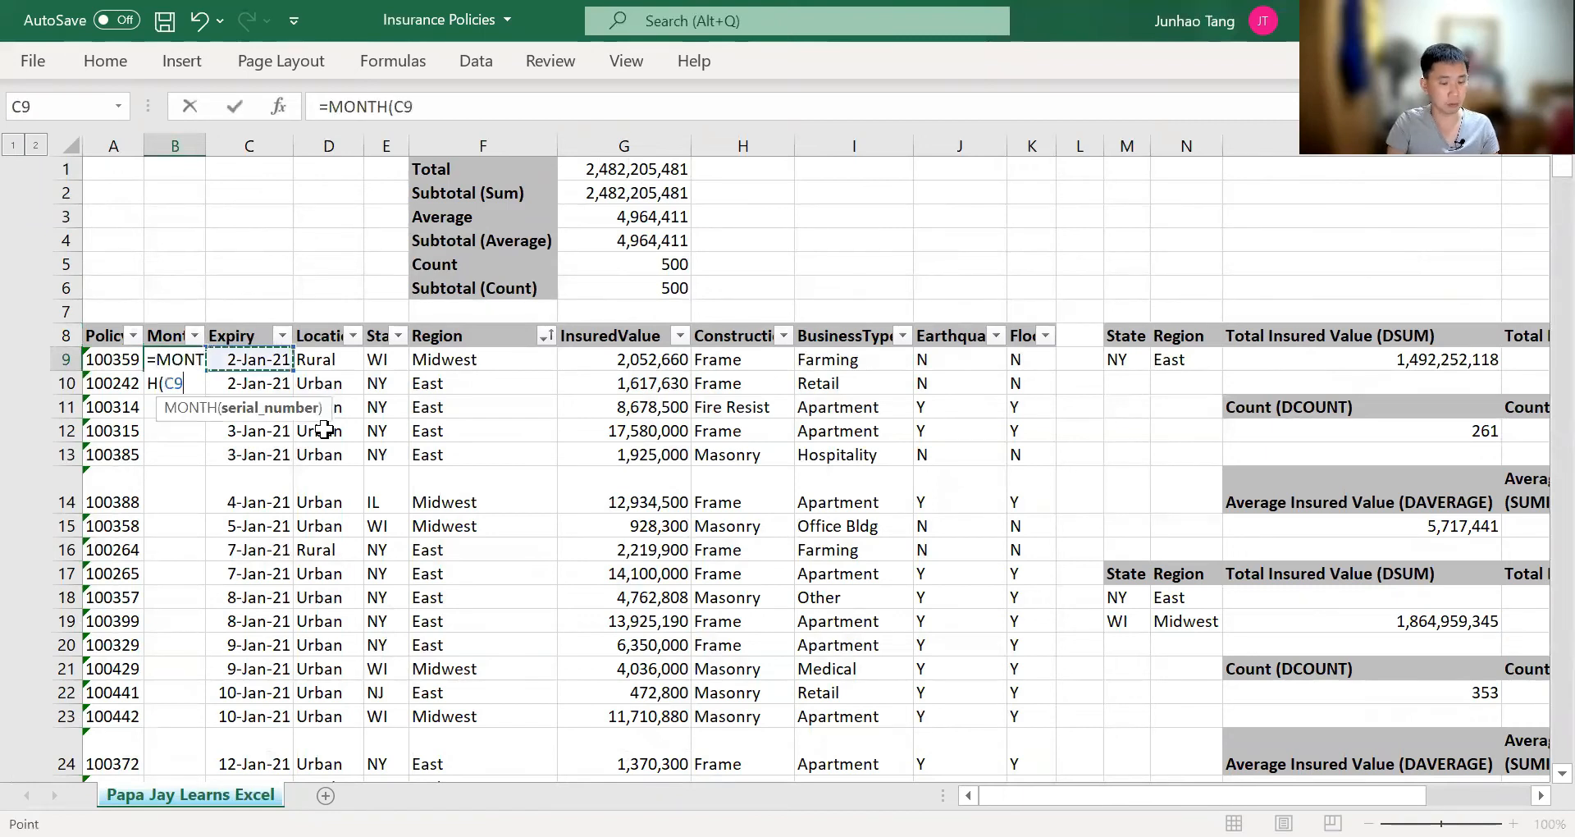
key(Return)
- Fill the MONTH formula down the Month column to the last policy in row 508
key(Up)
key(Right)
key(ctrl+Down)
key(Left)
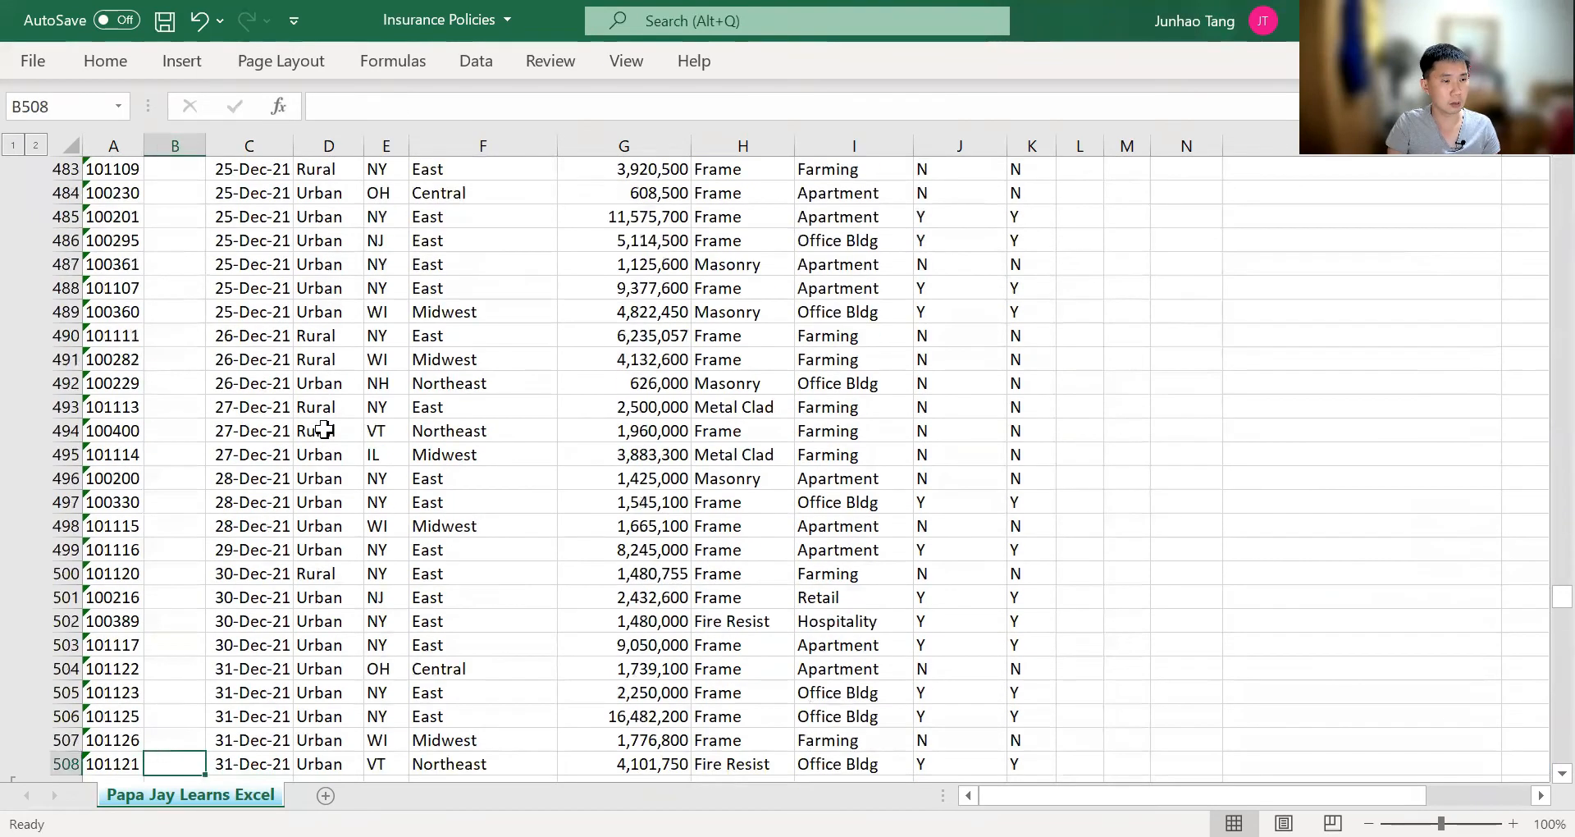
key(ctrl+shift+Up)
key(ctrl+d)
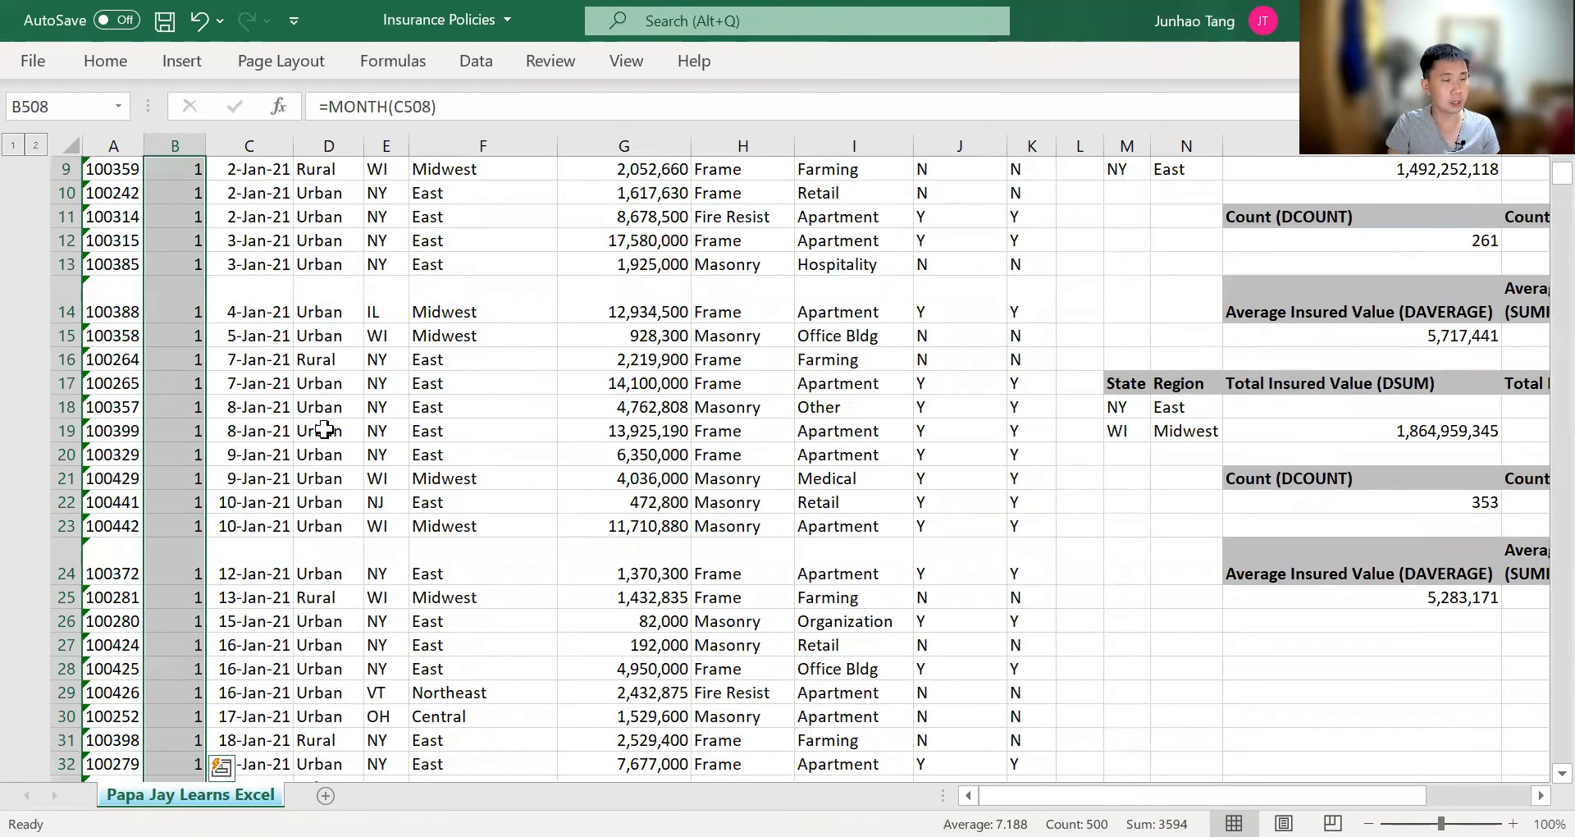
- Examine the Month column from the last policy back up to the header against the Expiry dates
key(Down)
key(Up)
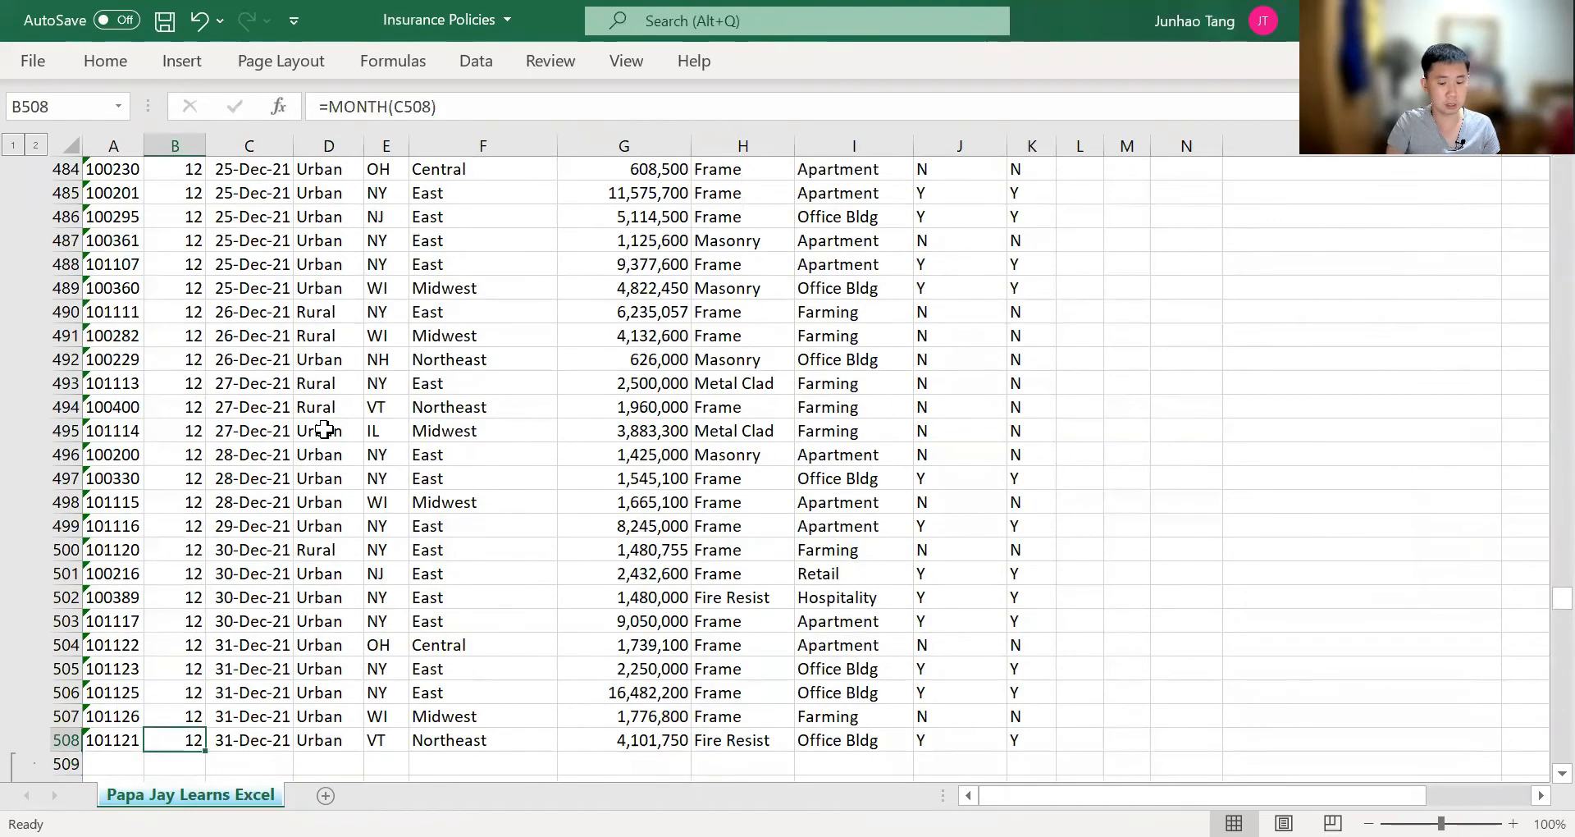
key(Page_Up)
key(Page_Up)
key(Page_Up)
key(Page_Up)
key(Page_Up)
key(Page_Up)
key(Page_Up)
key(Page_Up)
key(Page_Up)
key(Page_Up)
key(Page_Up)
key(Page_Up)
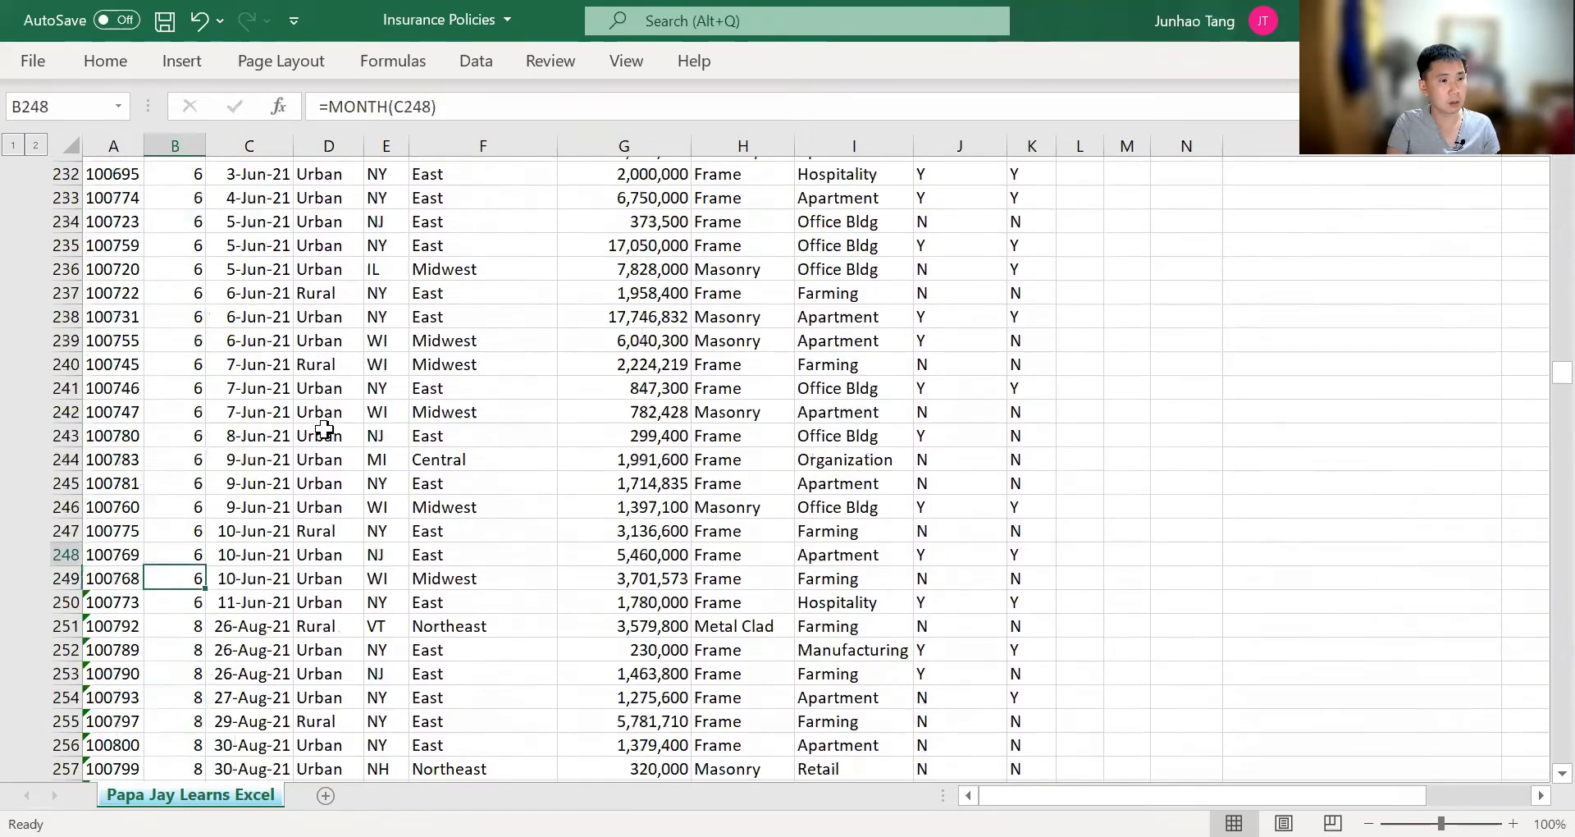
key(Page_Up)
key(Page_Up)
key(Page_Up)
key(Page_Up)
key(Page_Up)
key(Page_Up)
key(Page_Up)
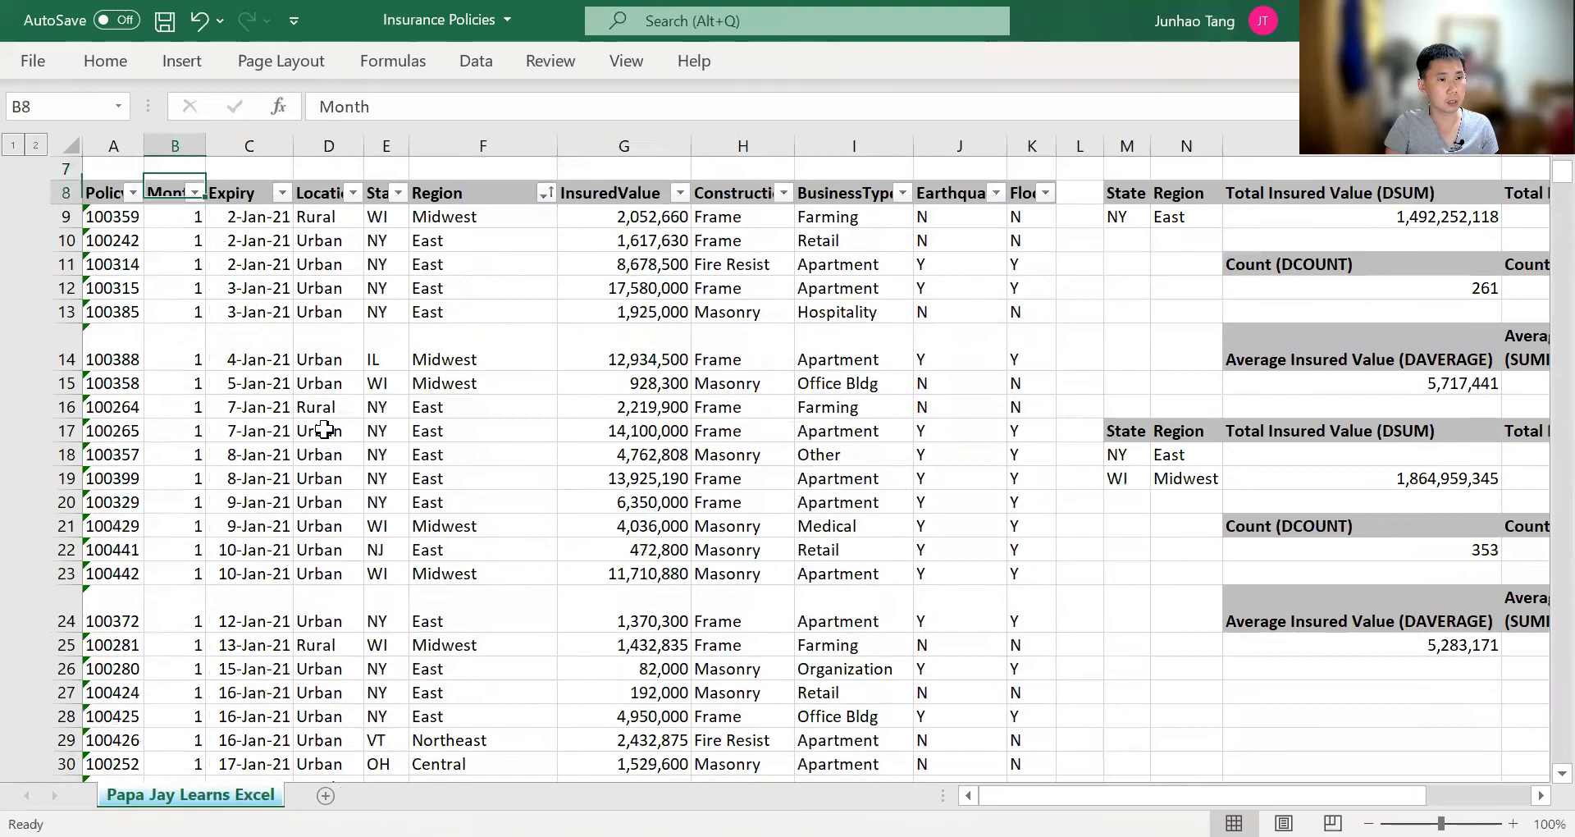
- Add Sum subtotals to the whole table at each change in Month, for InsuredValue instead of Region
key(Up)
key(Up)
key(Up)
key(Down)
key(Down)
key(Down)
key(Down)
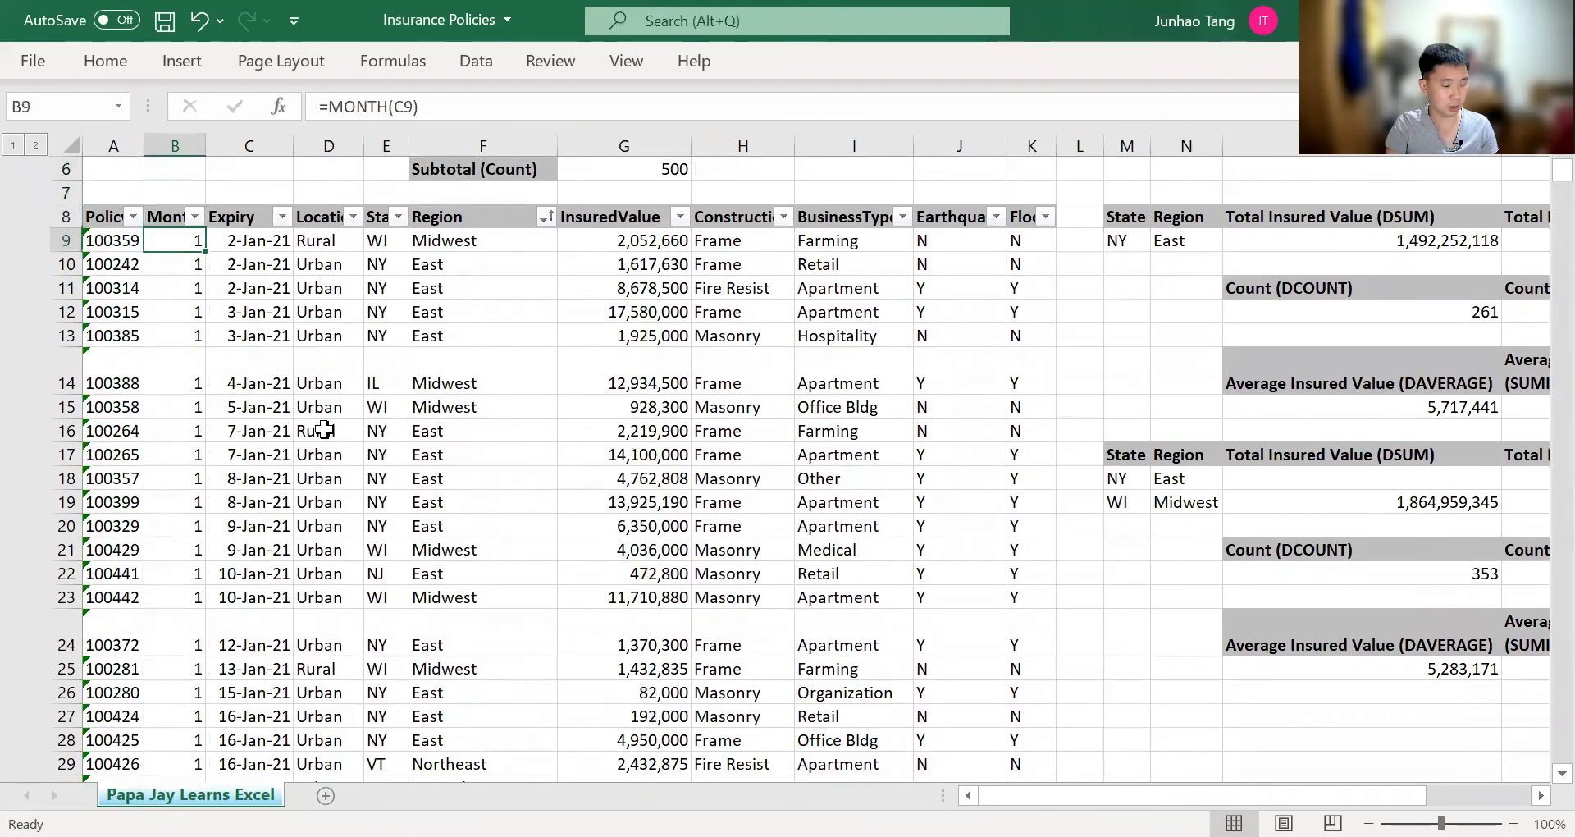
key(ctrl+a)
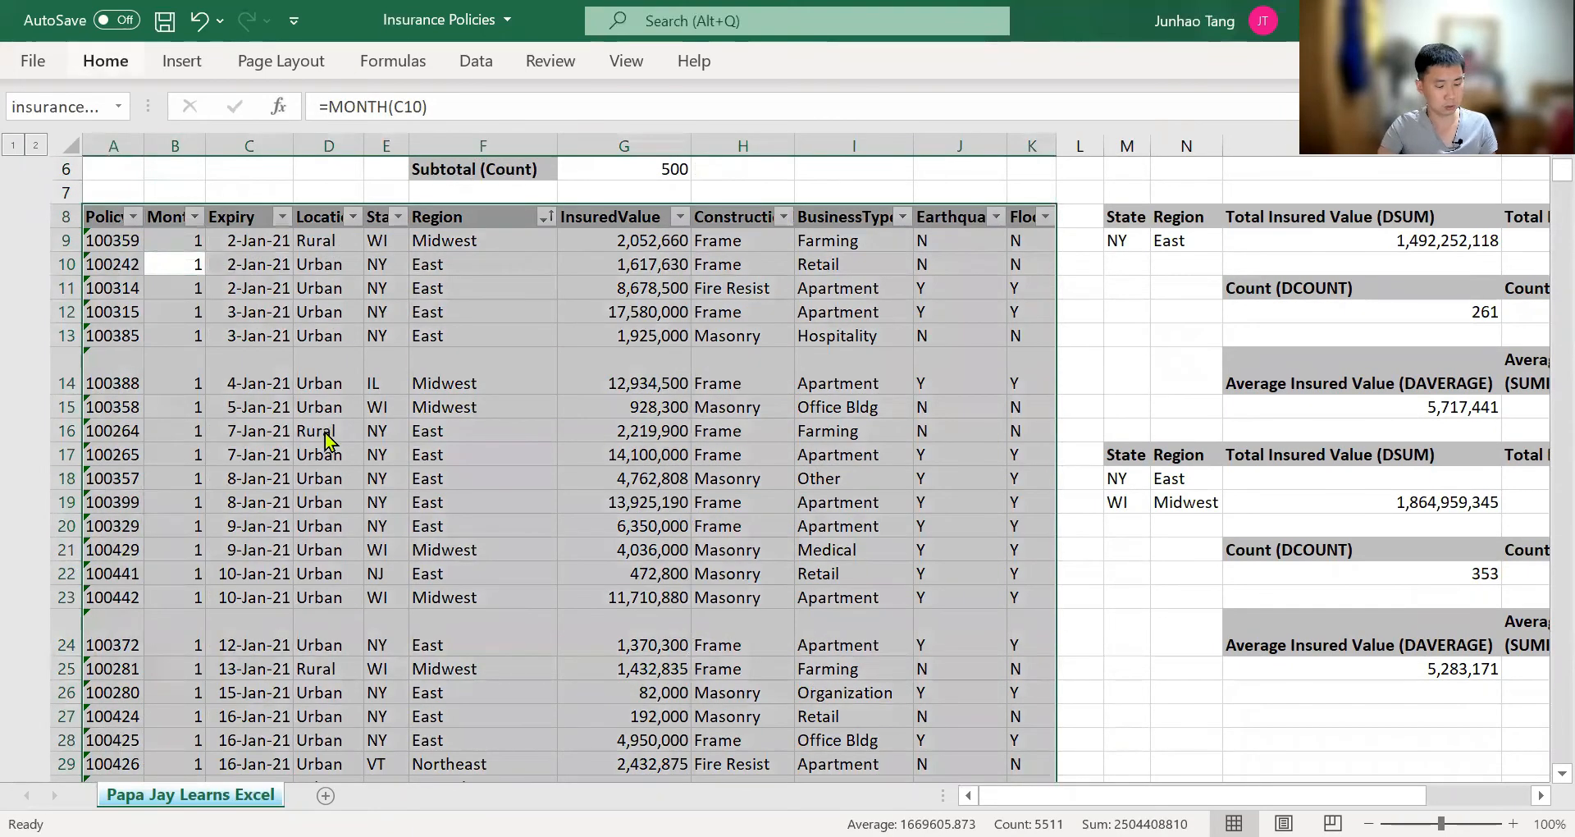
key(alt)
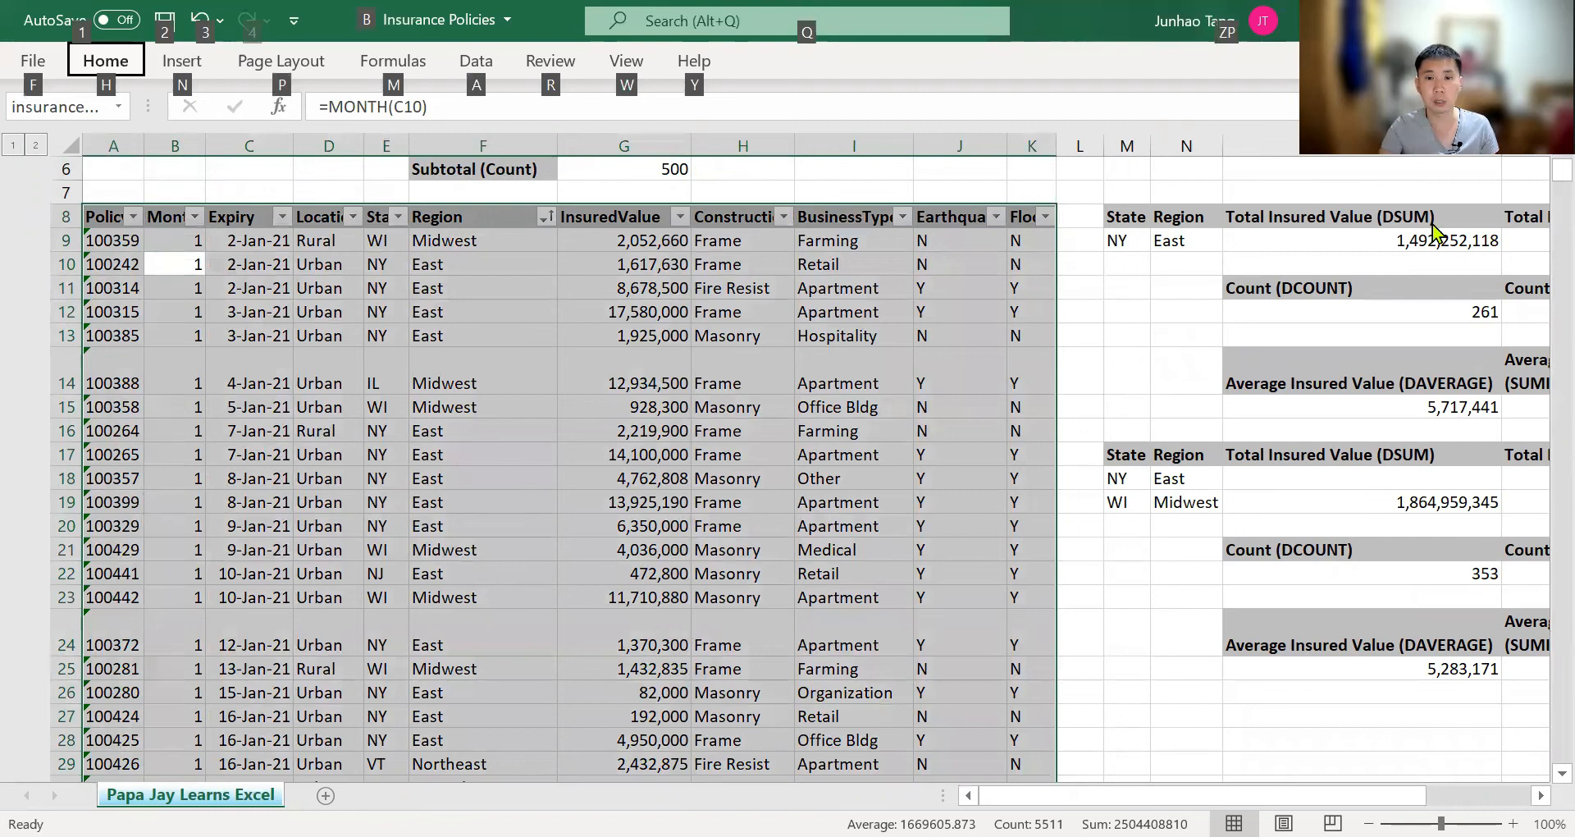
key(a)
key(b)
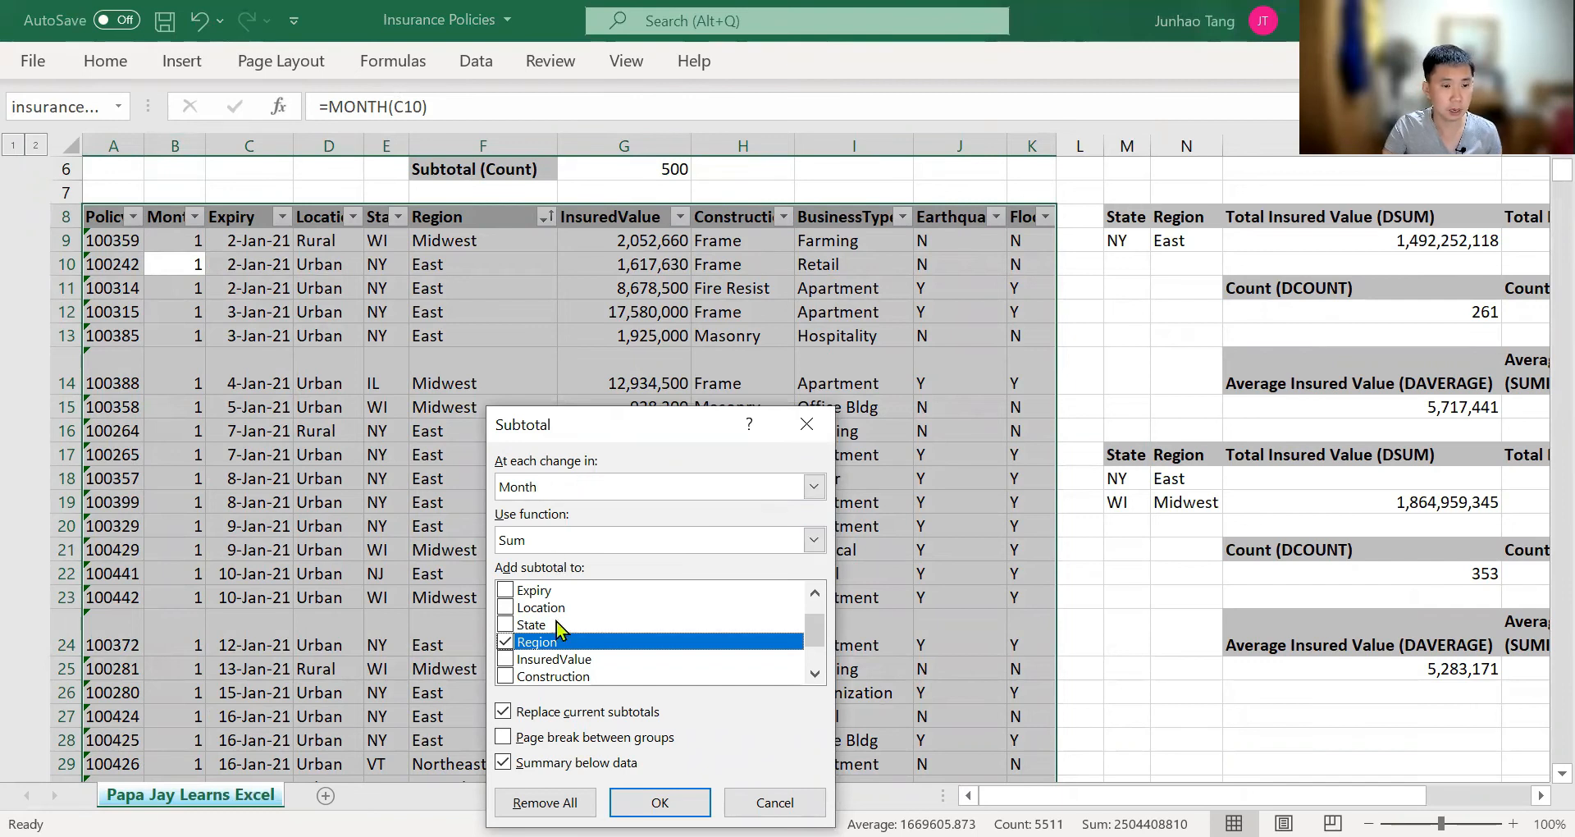
scroll(551, 642, up, 1)
scroll(548, 641, down, 1)
click(505, 628)
click(506, 643)
click(660, 802)
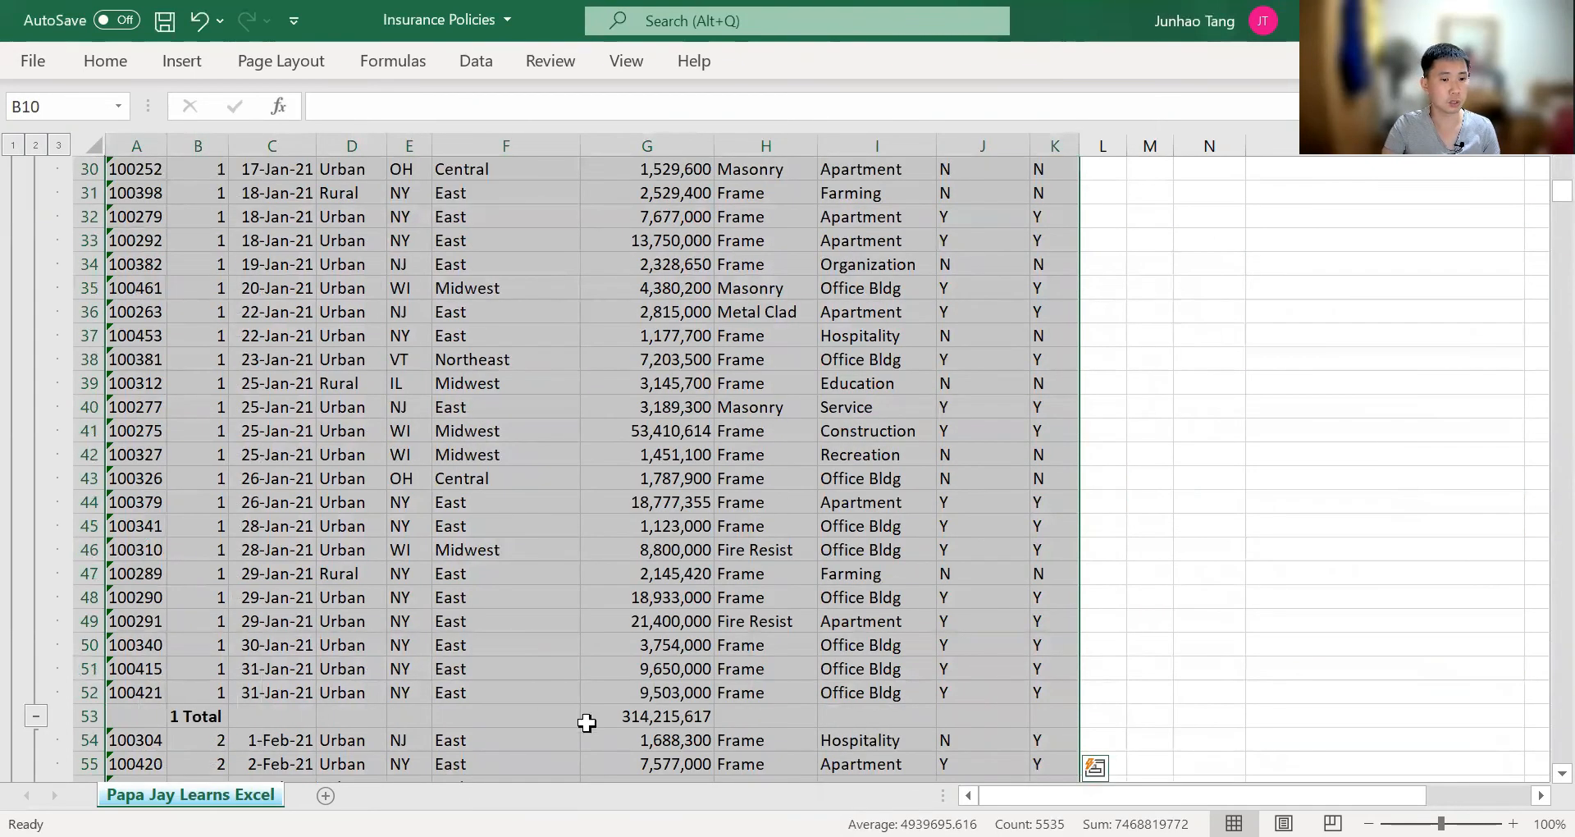
- Inspect the SUBTOTAL formula of the month 1 total and review the month totals down into March
click(621, 721)
scroll(680, 742, down, 1)
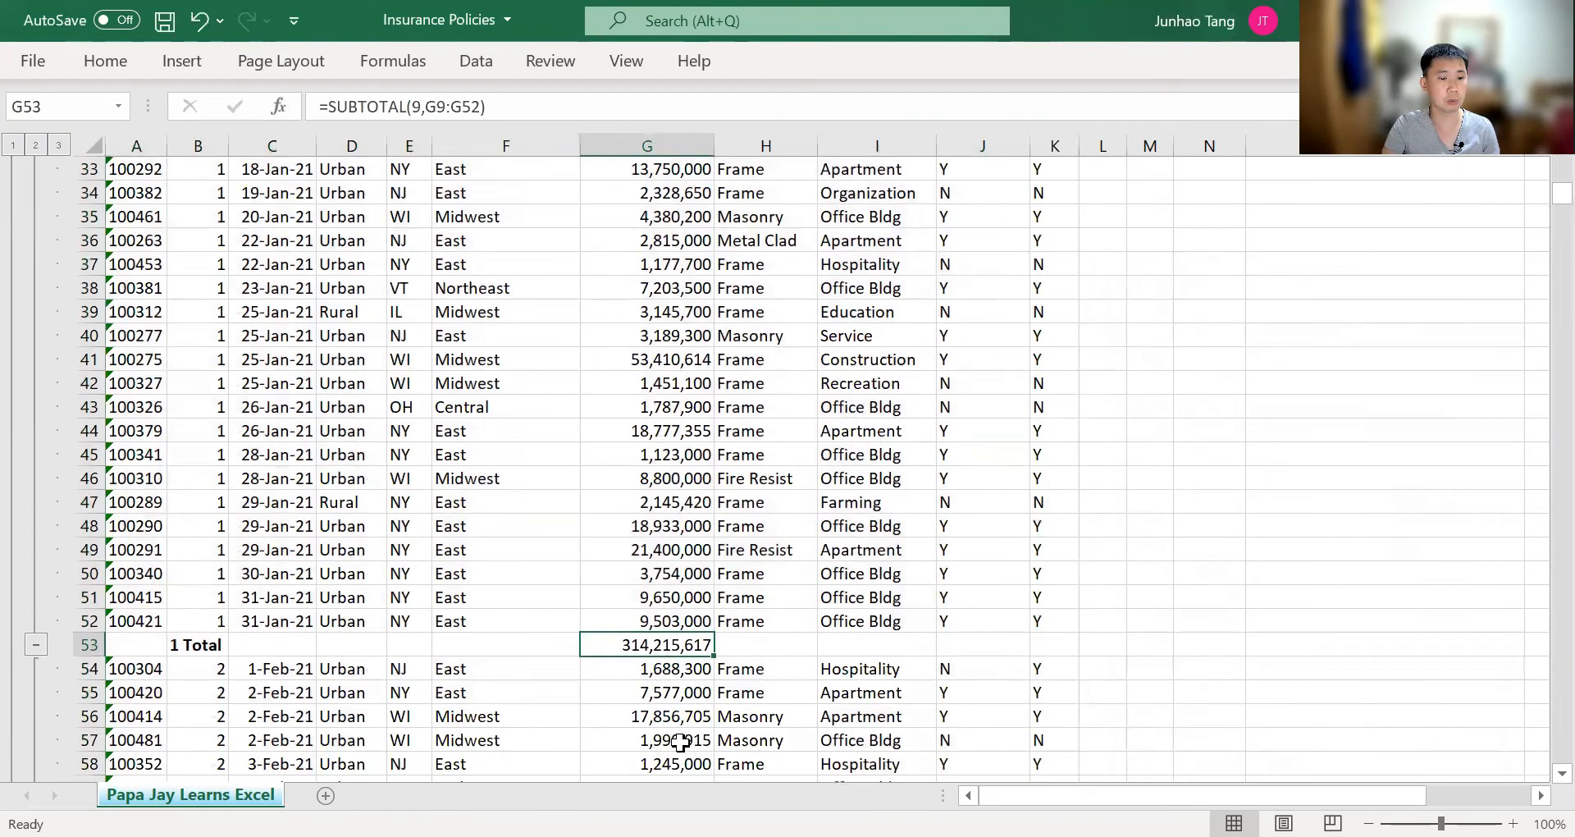
scroll(642, 696, down, 10)
scroll(643, 695, down, 7)
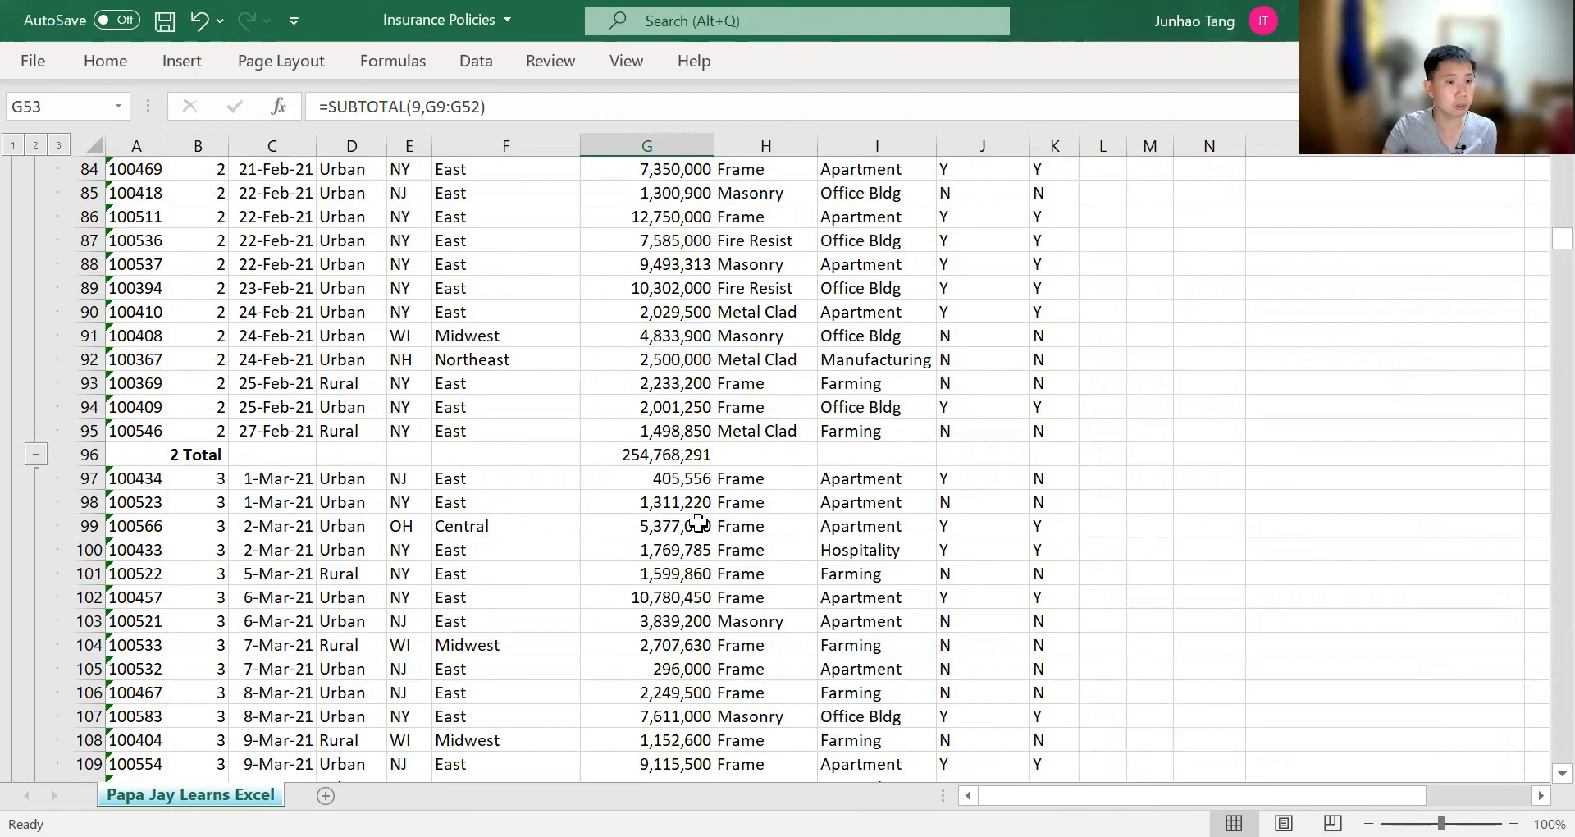
scroll(698, 522, down, 12)
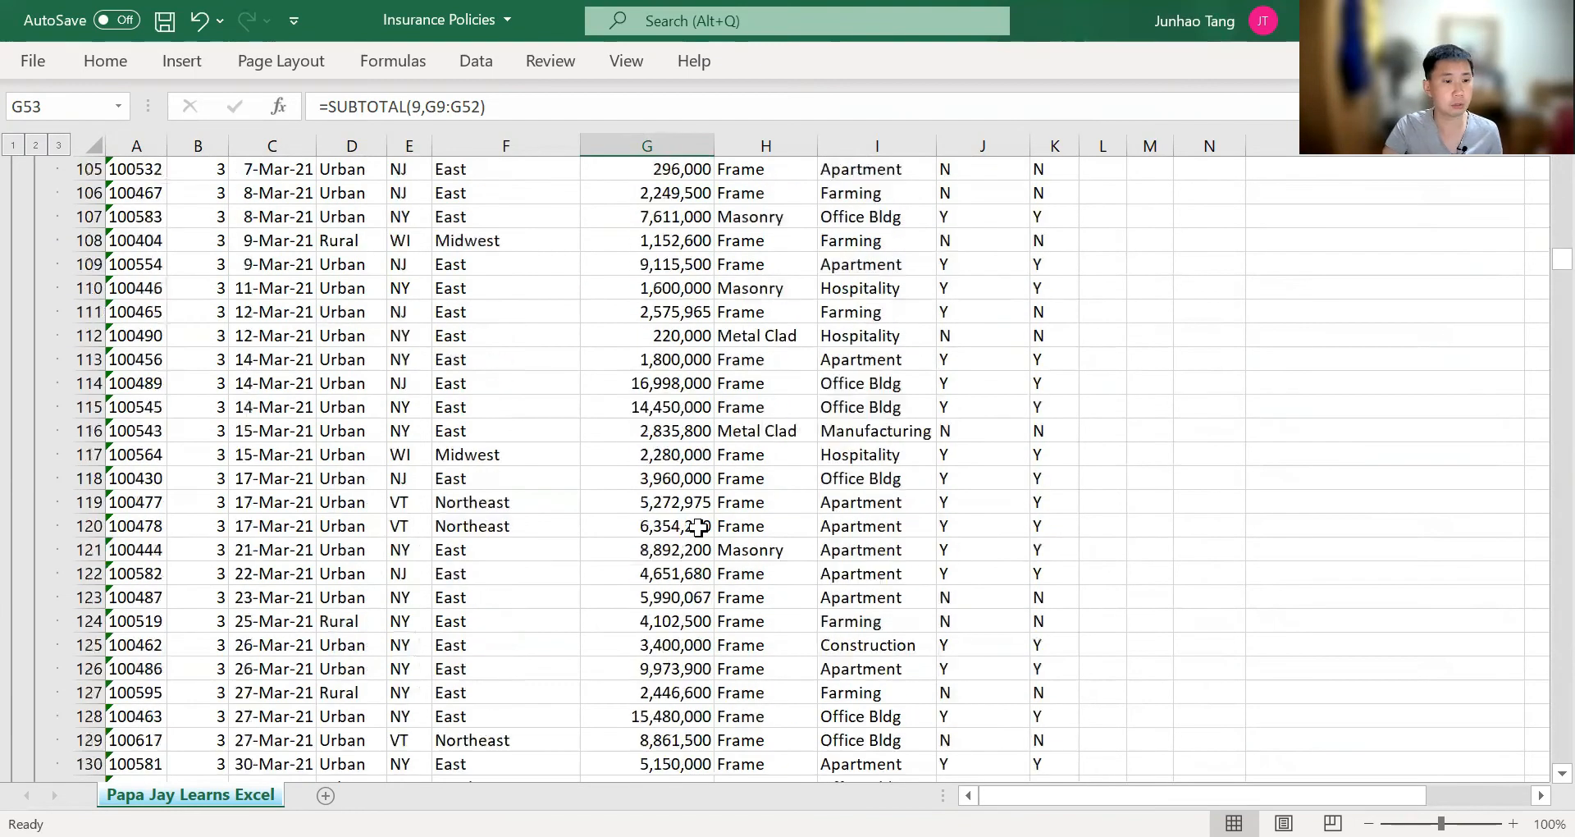
- Check the SUBTOTAL formulas of the grand total and the month 12 total at the end of the InsuredValue column
click(693, 581)
key(ctrl+Down)
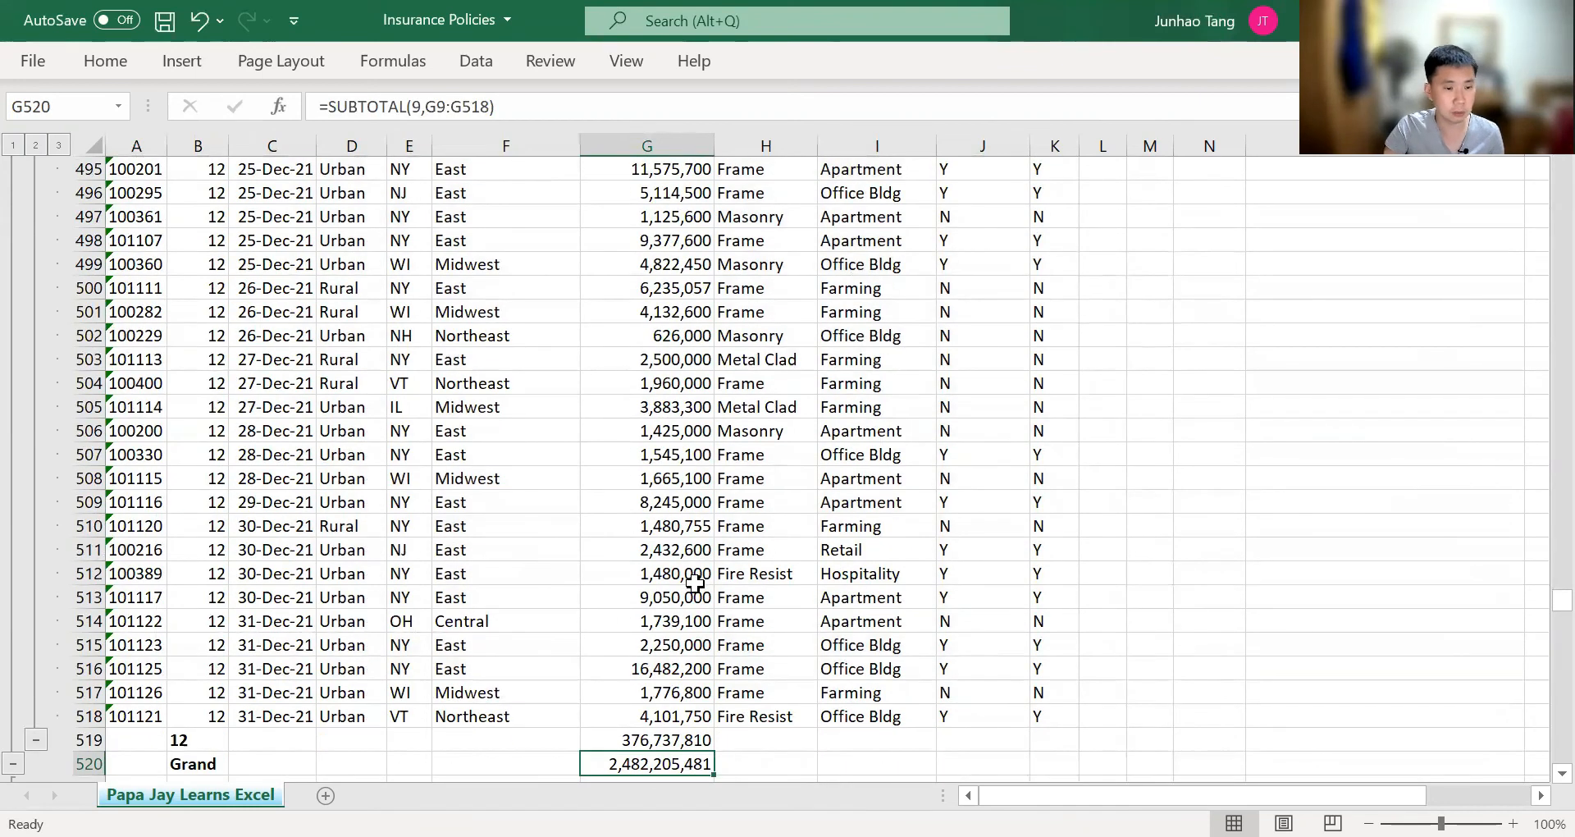
key(Up)
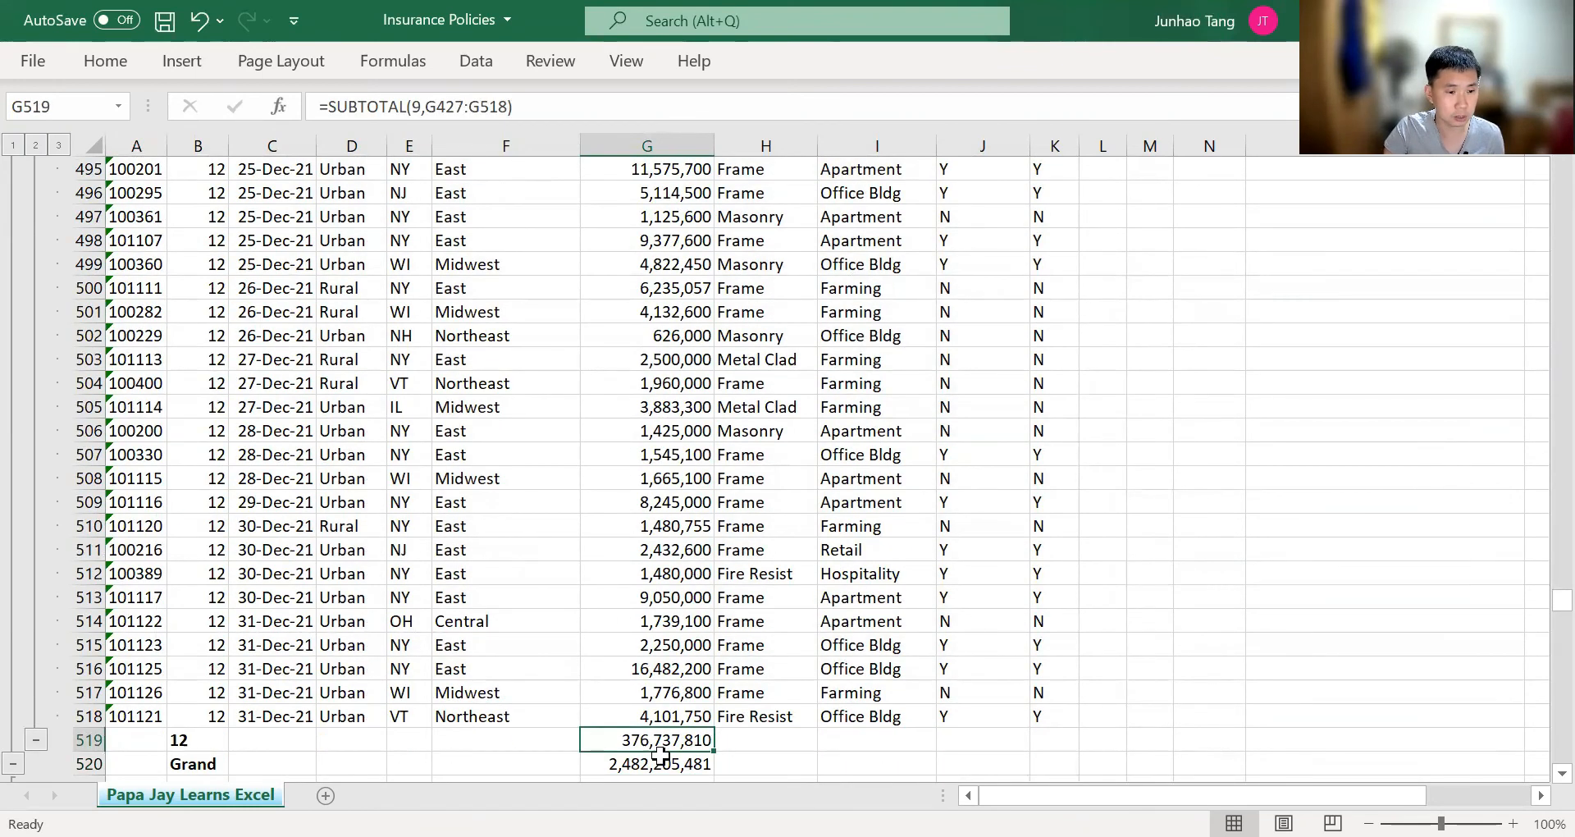
- Return to the summary above the table and check the Total row's SUM formula for InsuredValue
key(ctrl+Up)
key(ctrl+Up)
key(ctrl+Up)
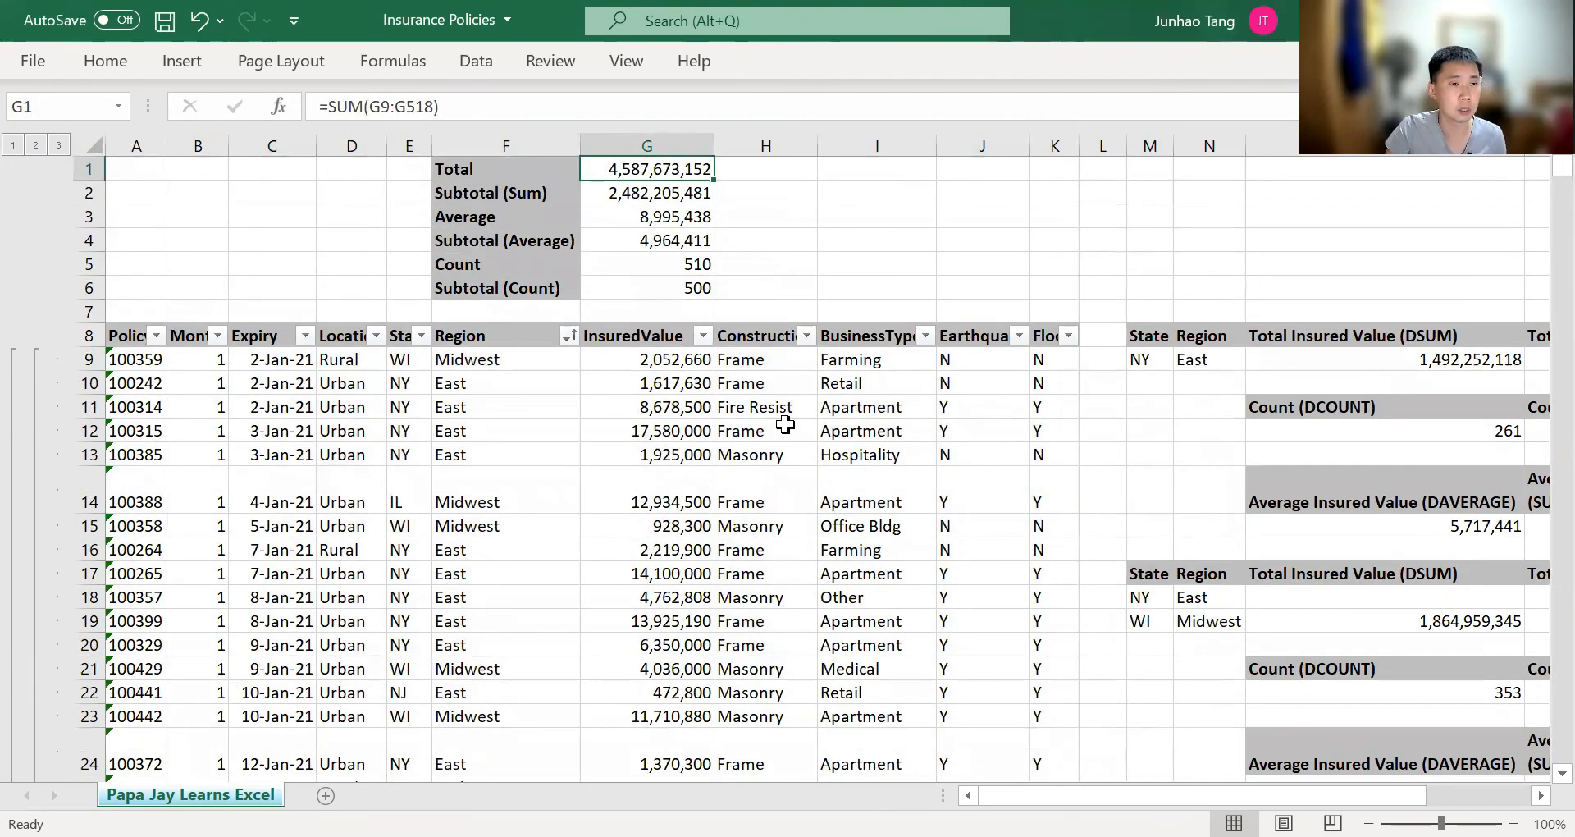
click(625, 449)
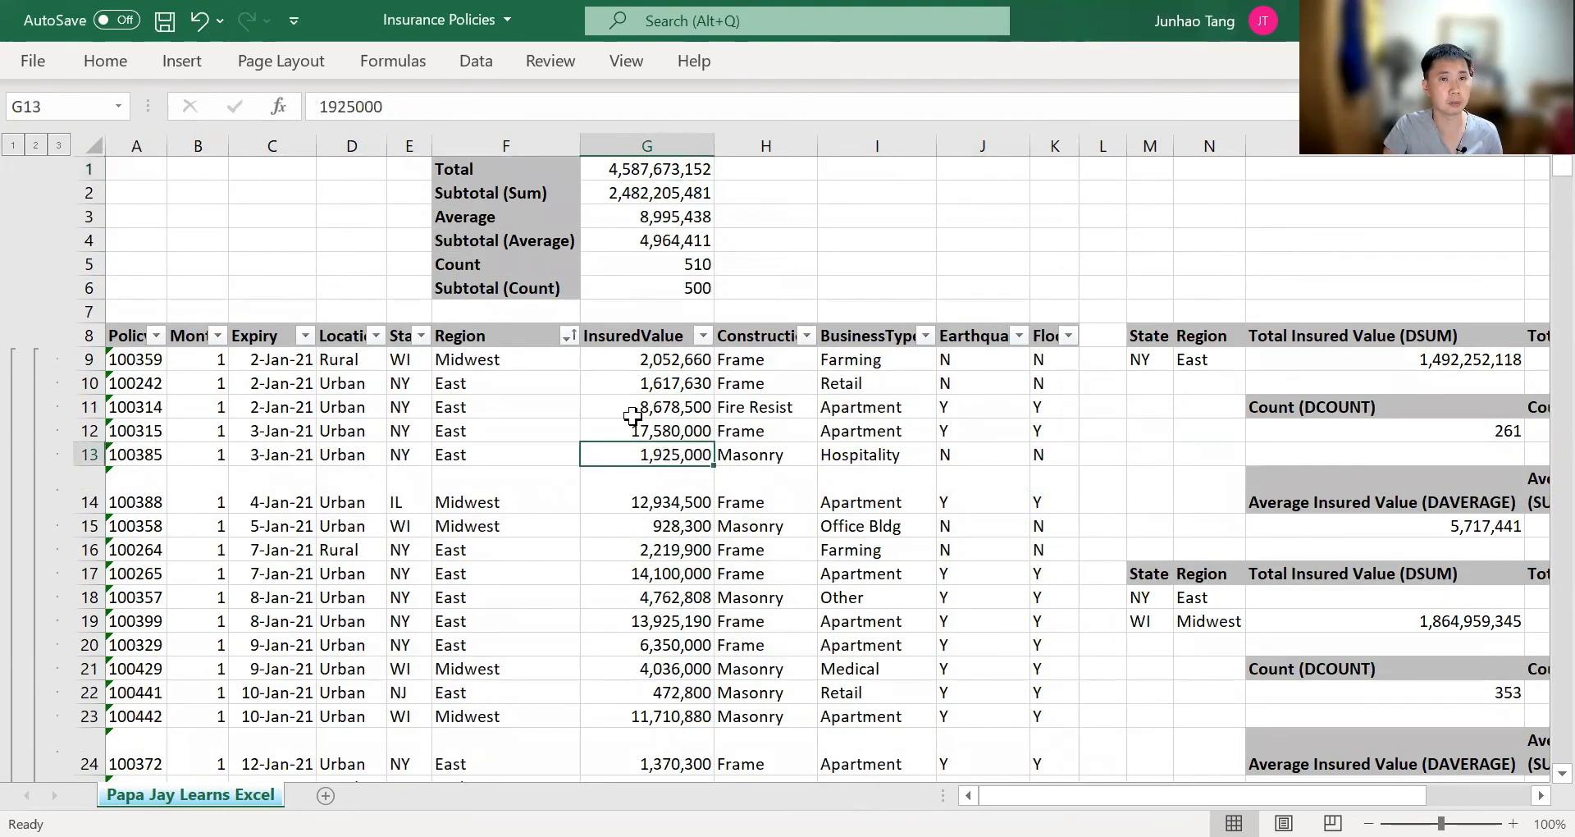